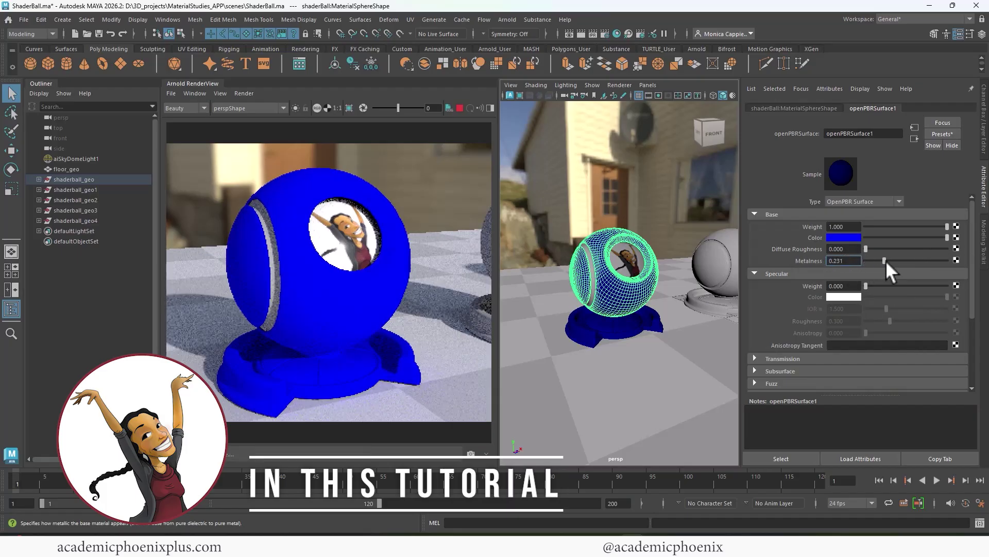
- Give the blue ball Metalness 1 and Specular Roughness 0 for sharp metallic reflections
{"action": "type", "text": "1"}
{"action": "key", "text": "Return"}
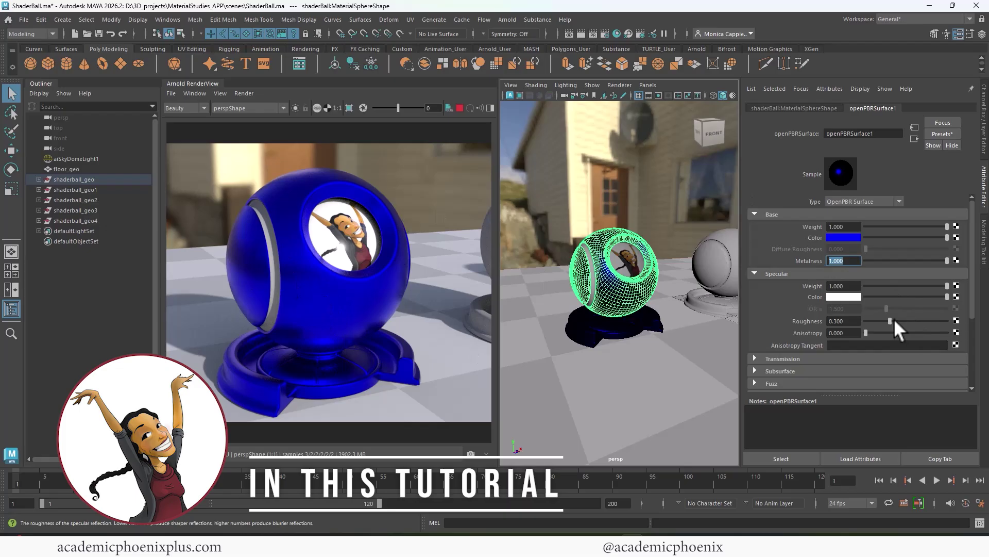
{"action": "left_click_drag", "start_coordinate": [889, 317], "coordinate": [864, 318]}
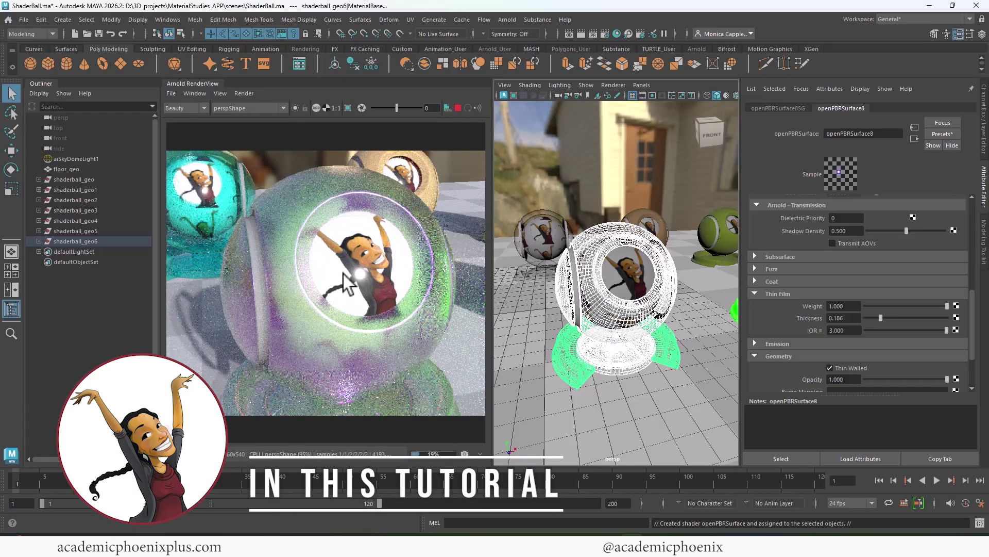
- Drop the glass ball's Specular Roughness to 0 so it renders as clear glass
{"action": "scroll", "coordinate": [949, 243], "scroll_direction": "up", "scroll_amount": 5}
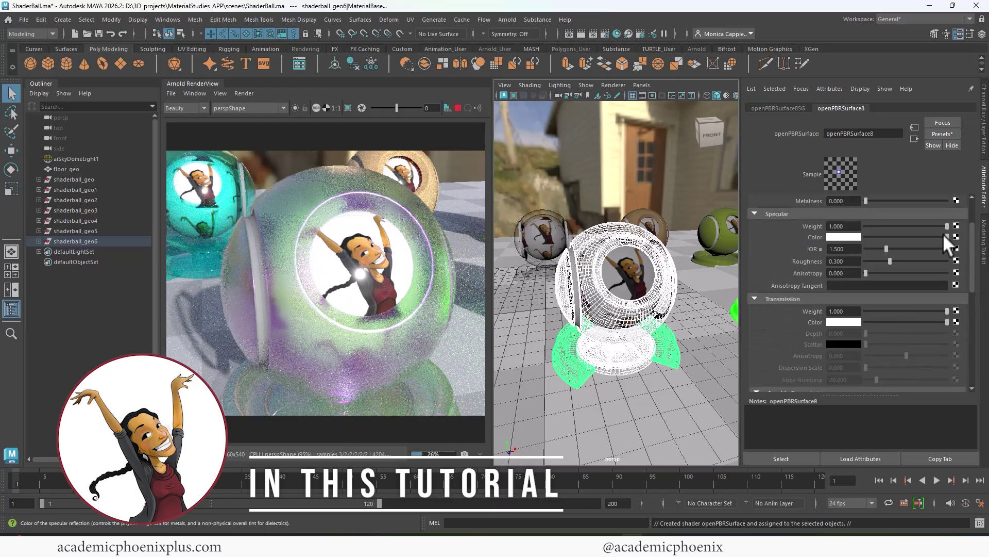
{"action": "left_click_drag", "start_coordinate": [890, 262], "coordinate": [867, 264]}
{"action": "scroll", "coordinate": [972, 310], "scroll_direction": "down", "scroll_amount": 3}
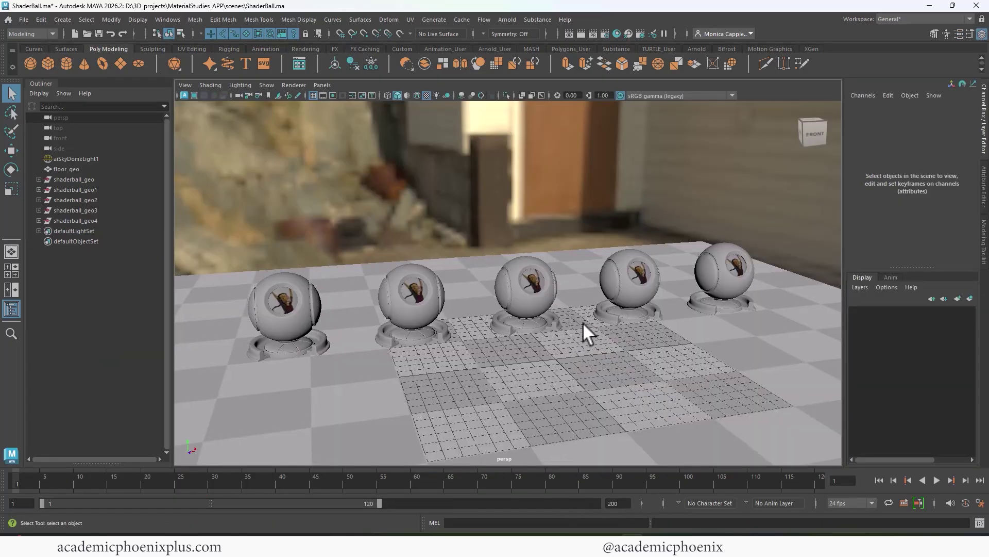
{"action": "mouse_move", "coordinate": [585, 332]}
{"action": "left_mouse_down", "text": "alt"}
{"action": "mouse_move", "coordinate": [597, 325]}
{"action": "mouse_move", "coordinate": [545, 323]}
{"action": "mouse_move", "coordinate": [581, 325]}
{"action": "mouse_move", "coordinate": [572, 326]}
{"action": "left_mouse_up", "text": "alt"}
- Zoom in on the first shader ball and select its sphere, cushion and ring base
{"action": "left_click", "coordinate": [266, 331]}
{"action": "left_click", "coordinate": [413, 322]}
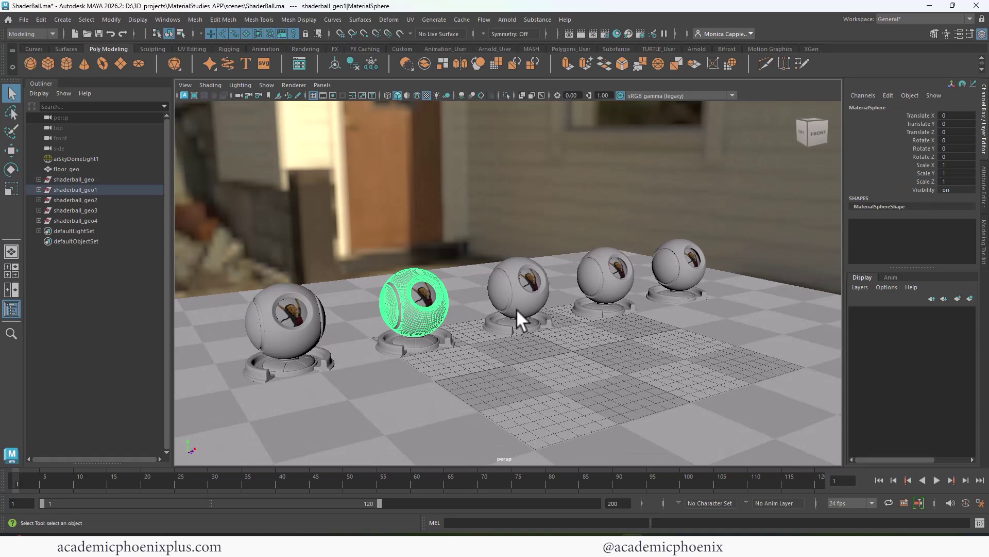
{"action": "left_click", "coordinate": [536, 303]}
{"action": "left_click", "coordinate": [618, 287]}
{"action": "left_click", "coordinate": [679, 267]}
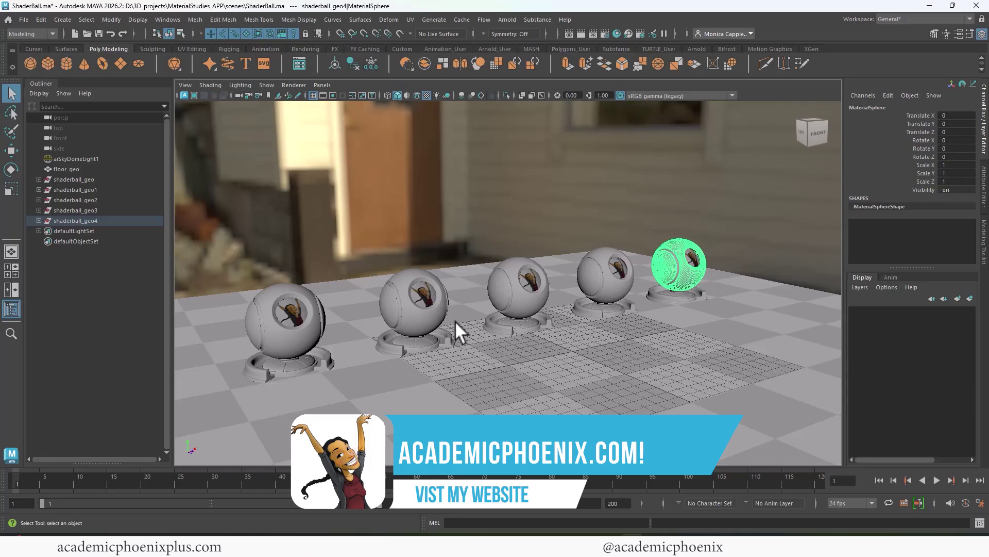
{"action": "right_click_drag", "start_coordinate": [455, 321], "coordinate": [562, 253], "text": "alt"}
{"action": "left_click", "coordinate": [488, 316]}
{"action": "left_click", "coordinate": [496, 356], "text": "shift"}
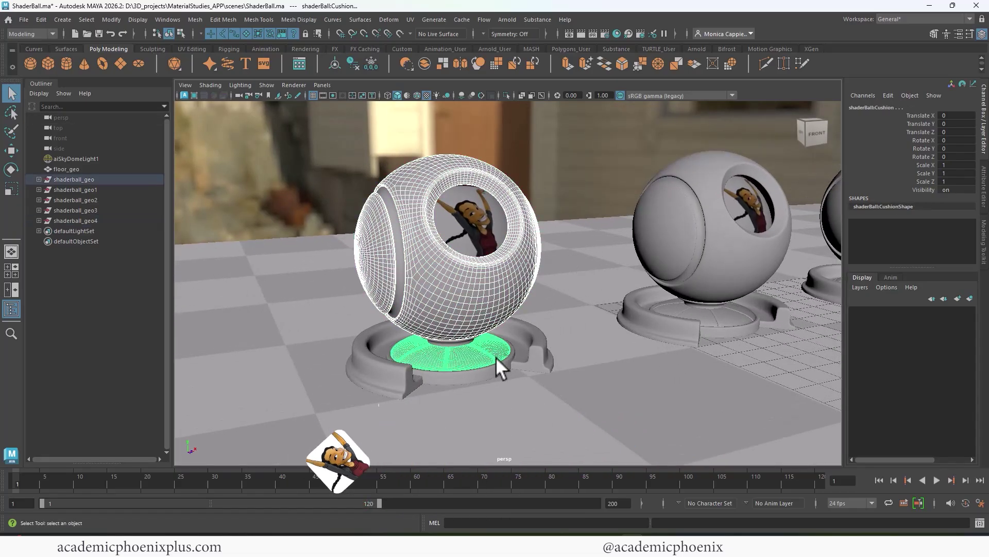
{"action": "left_click", "coordinate": [539, 357]}
- Assign a new Maya OpenPBR Surface material, openPBRSurface1, to the selected ball parts
{"action": "right_click", "coordinate": [515, 280]}
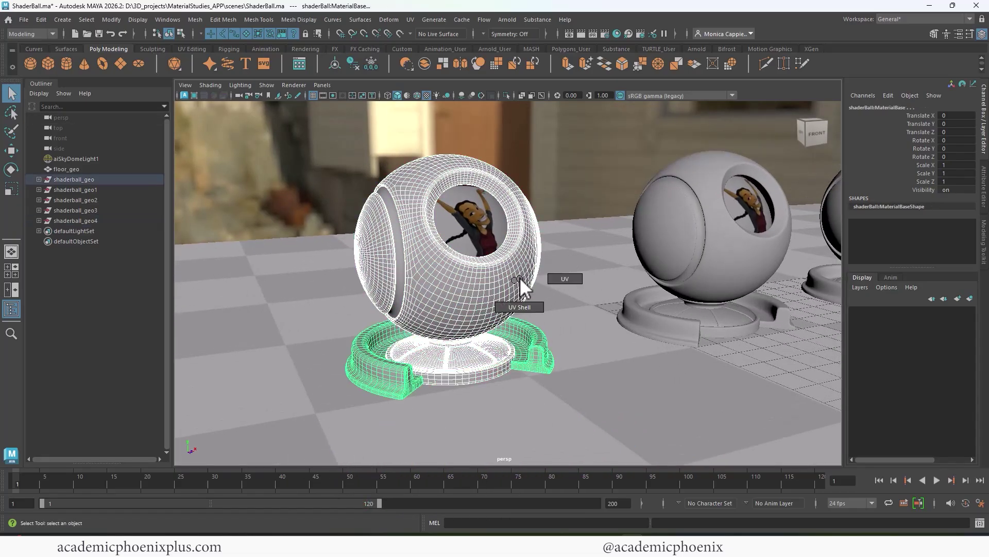
{"action": "right_click", "coordinate": [512, 277]}
{"action": "mouse_move", "coordinate": [497, 501]}
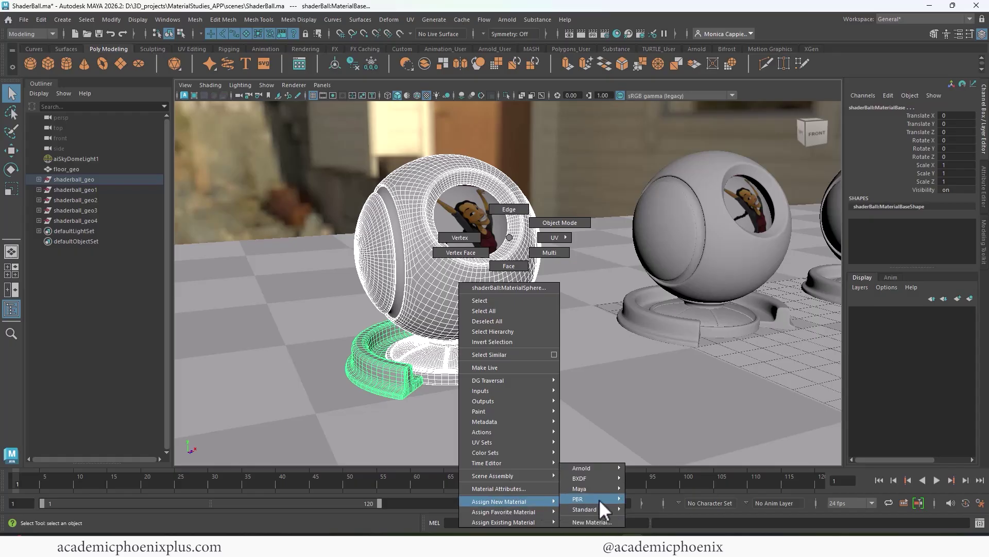
{"action": "left_click", "coordinate": [598, 522]}
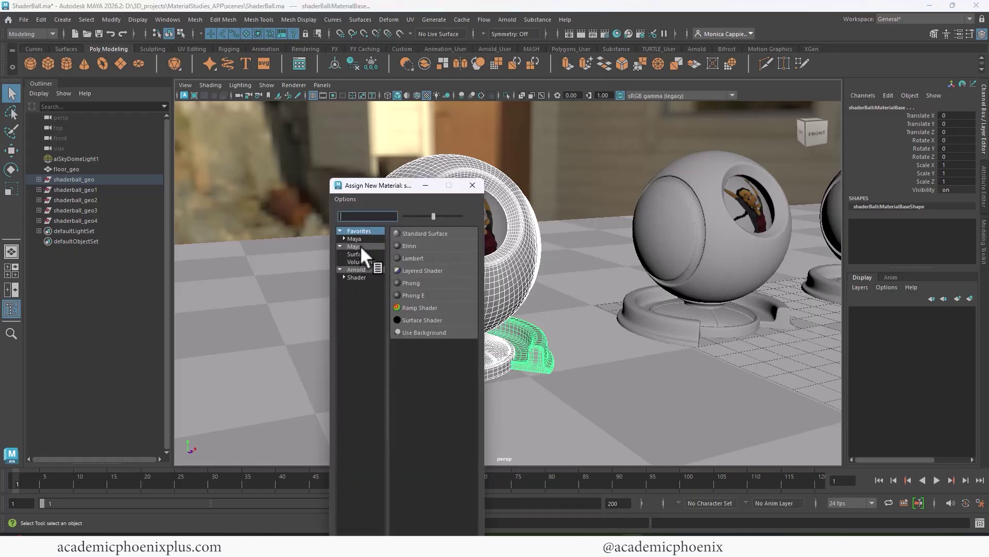
{"action": "left_click", "coordinate": [357, 246]}
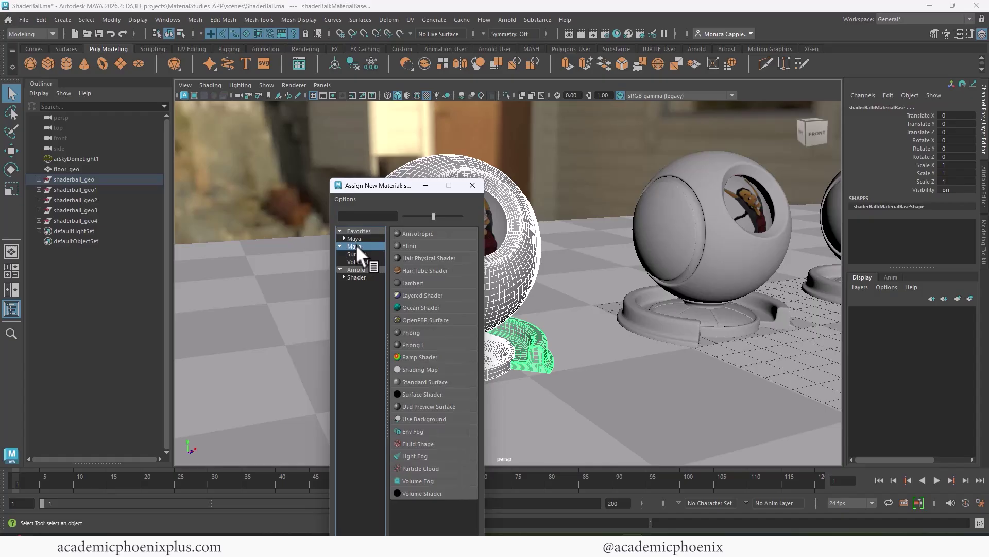
{"action": "left_click", "coordinate": [430, 318]}
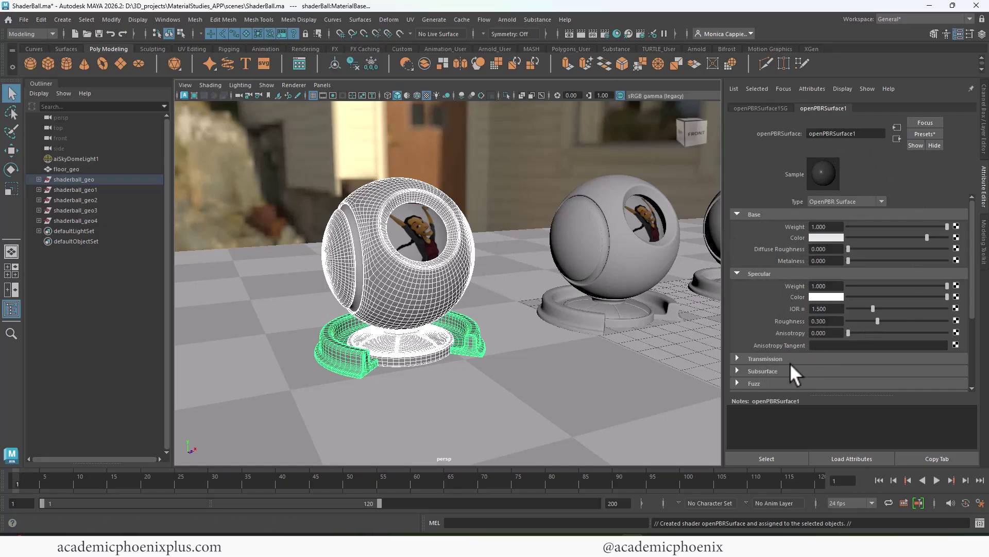
{"action": "mouse_move", "coordinate": [974, 307]}
{"action": "left_mouse_down"}
{"action": "mouse_move", "coordinate": [962, 370]}
{"action": "mouse_move", "coordinate": [969, 301]}
{"action": "left_mouse_up"}
- Make the title, eye, sun, Diffuse and rainbow layers visible on the Photoshop PBR slide
{"action": "left_click", "coordinate": [601, 545]}
{"action": "left_click", "coordinate": [850, 508]}
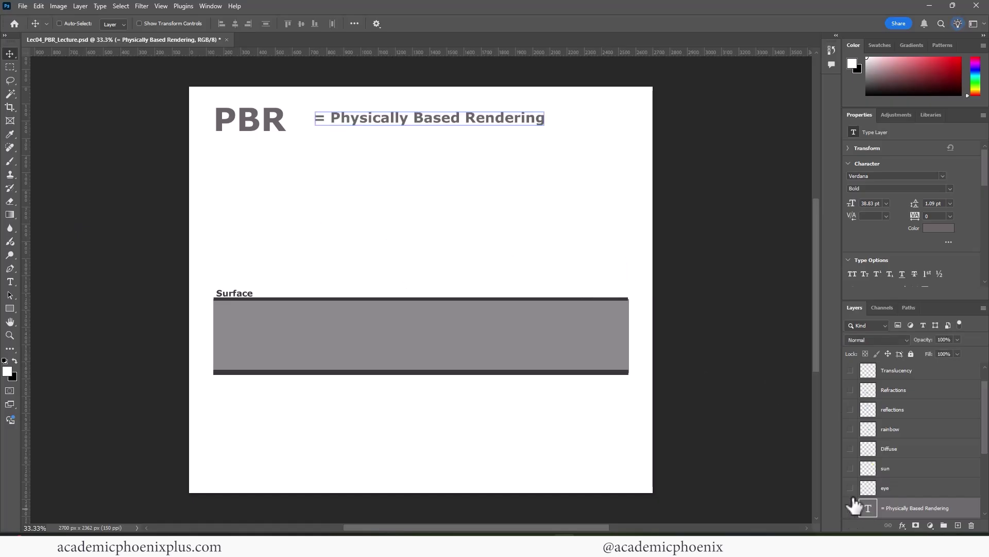
{"action": "left_click", "coordinate": [850, 488]}
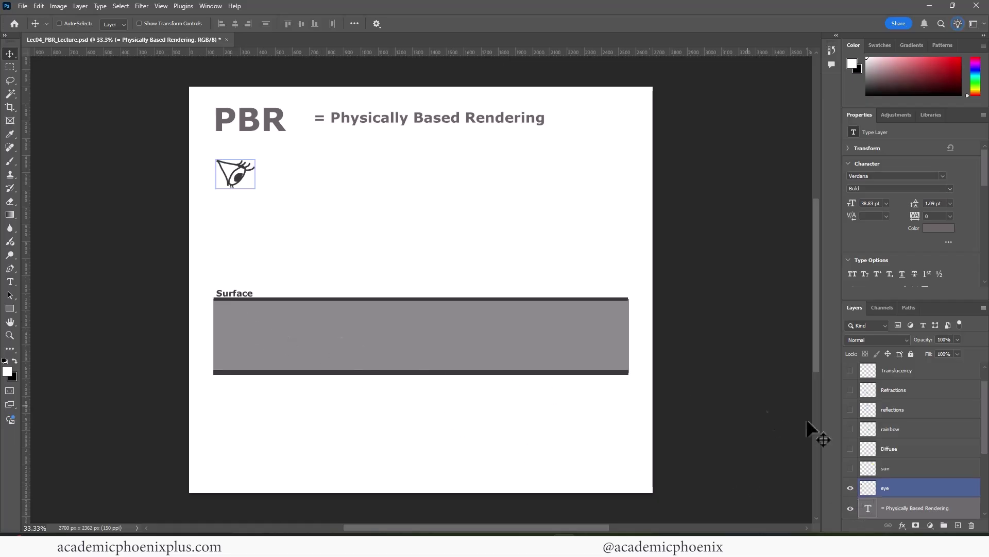
{"action": "left_click", "coordinate": [851, 469]}
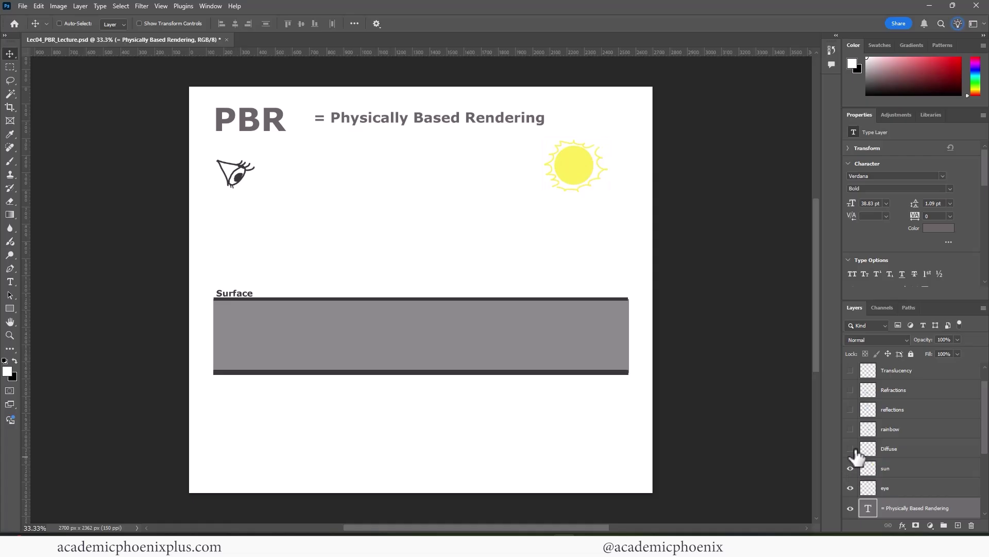
{"action": "left_click", "coordinate": [850, 448]}
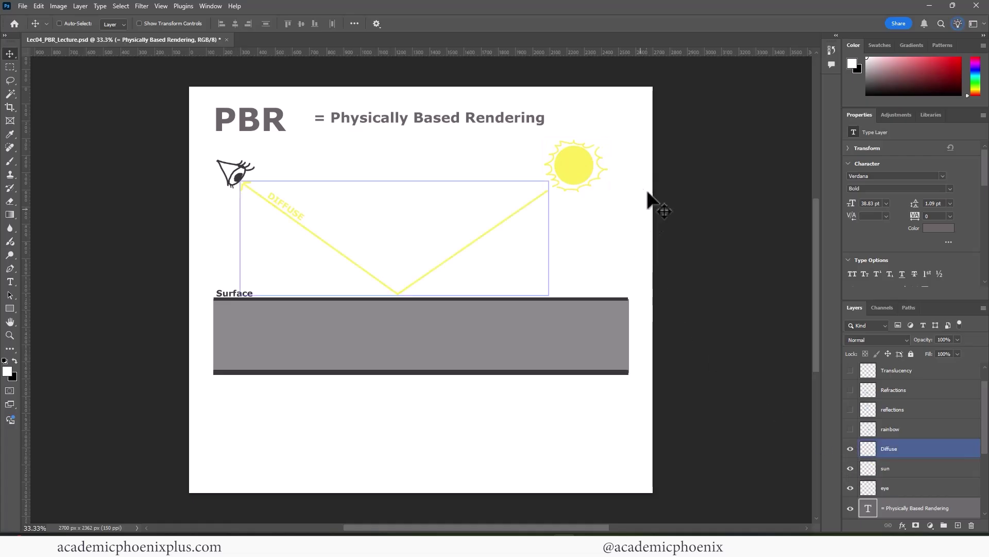
{"action": "left_click", "coordinate": [850, 429]}
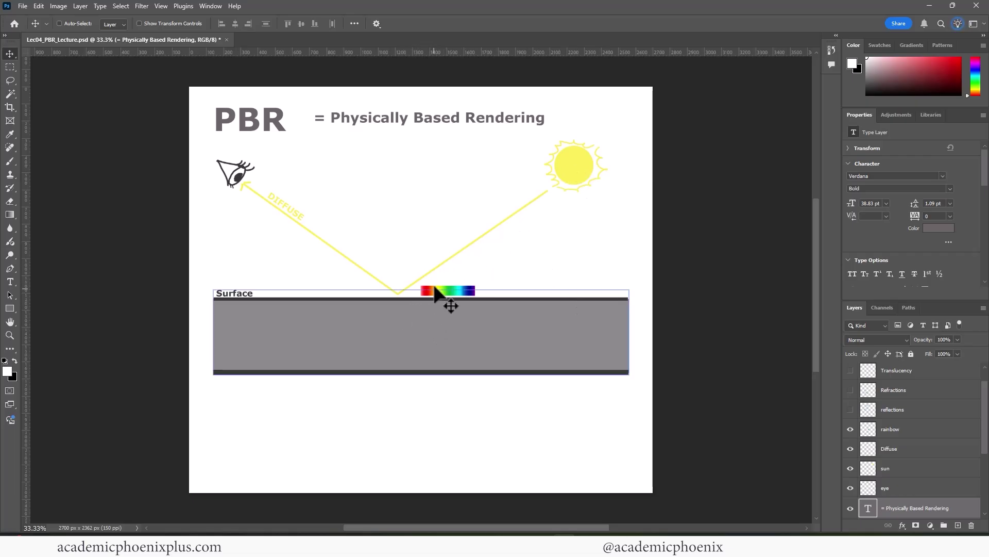
{"action": "left_click", "coordinate": [280, 202], "text": "ctrl"}
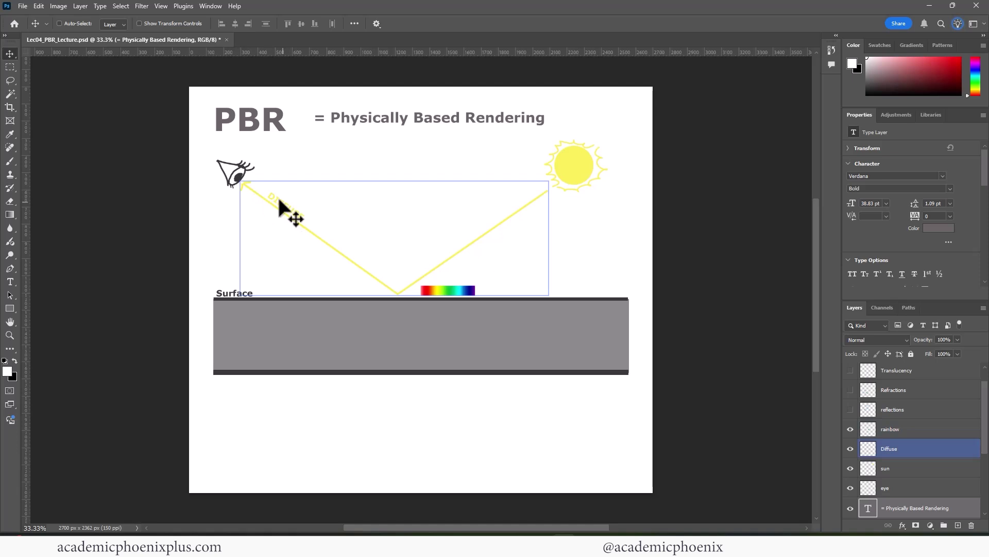
{"action": "left_click", "coordinate": [306, 223], "text": "ctrl"}
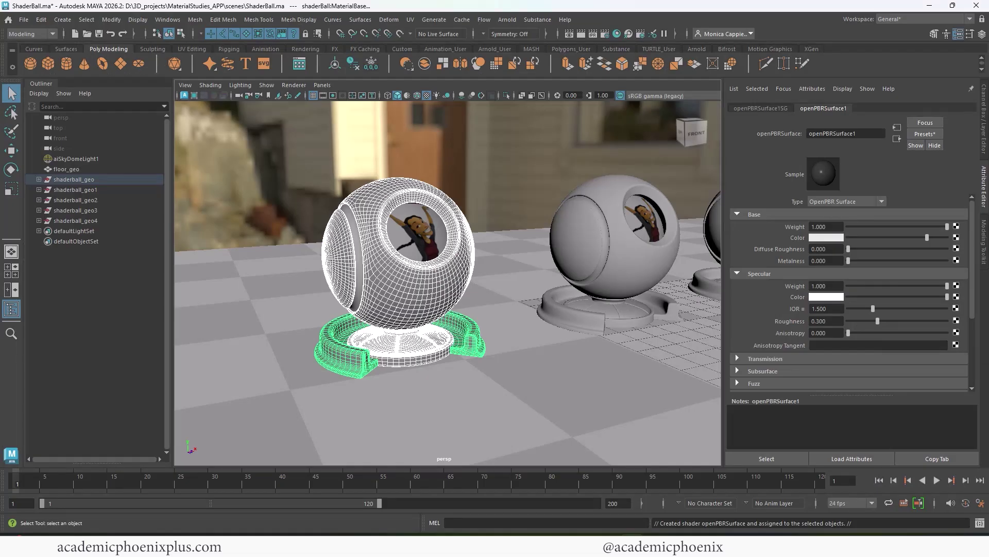
- Set the Base Color to blue, render with Arnold, and dock RenderView beside the viewport
{"action": "left_click", "coordinate": [827, 236]}
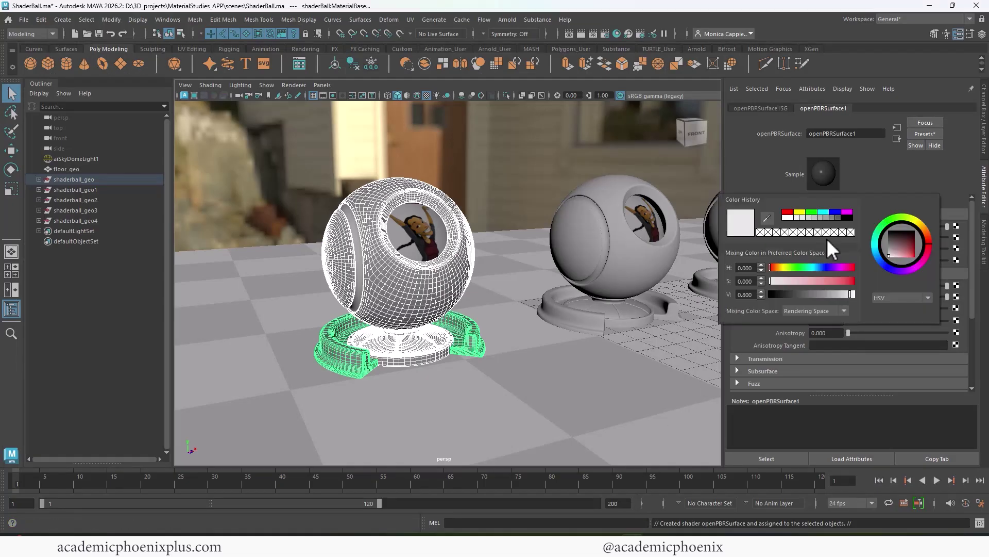
{"action": "left_click", "coordinate": [834, 212]}
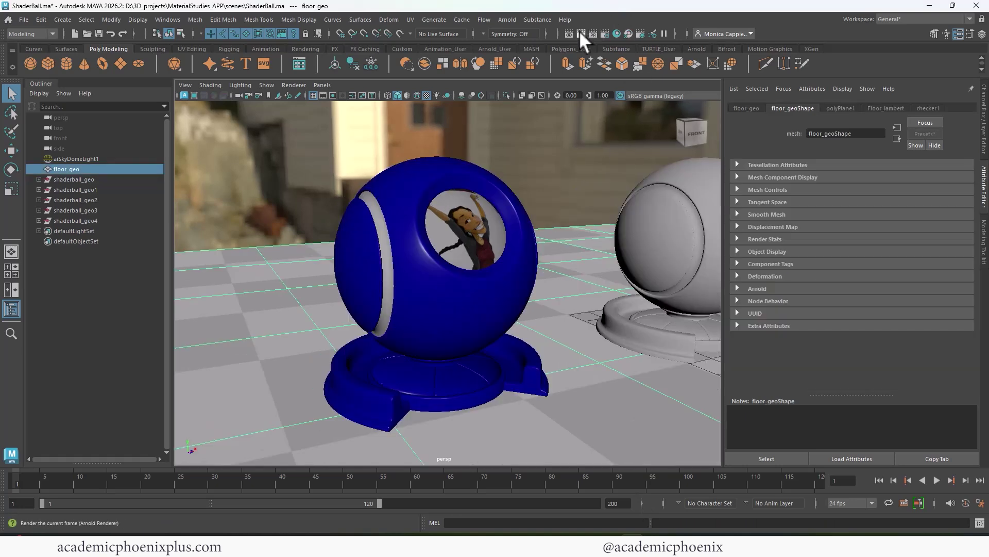
{"action": "left_click", "coordinate": [580, 32]}
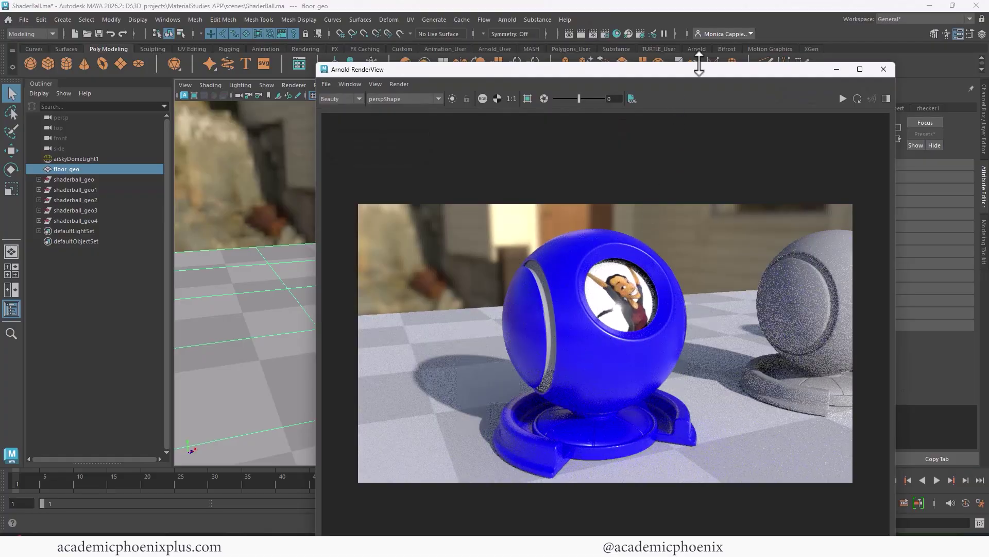
{"action": "left_click_drag", "start_coordinate": [678, 72], "coordinate": [594, 41]}
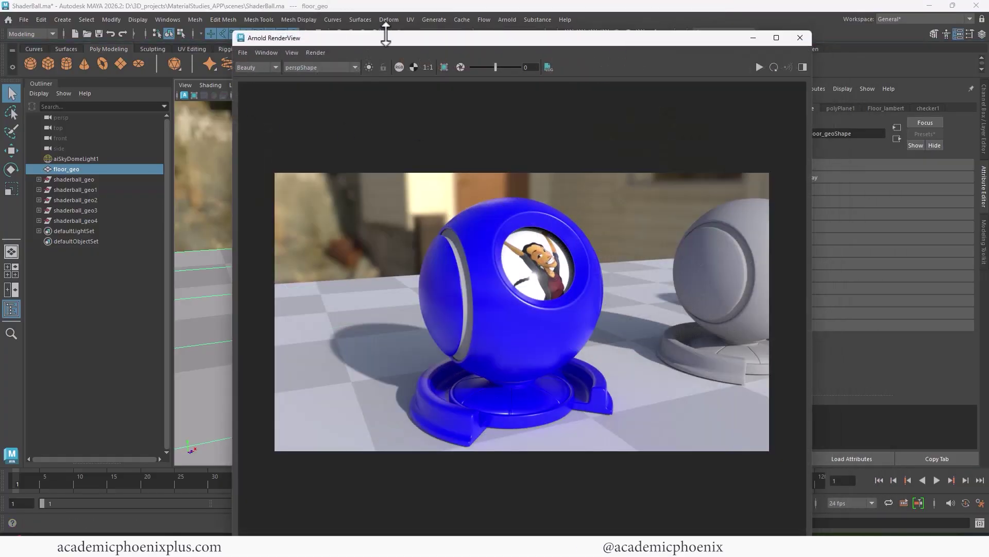
{"action": "left_click_drag", "start_coordinate": [374, 34], "coordinate": [199, 207]}
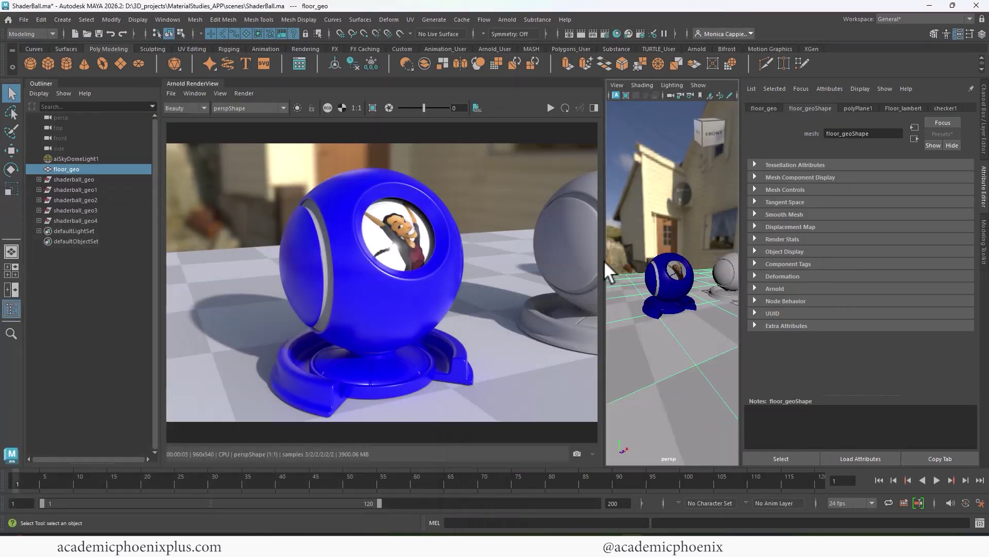
- Set openPBRSurface1's Base Weight to 0.5 and preview the sphere in an Arnold render
{"action": "left_click_drag", "start_coordinate": [604, 260], "coordinate": [499, 262]}
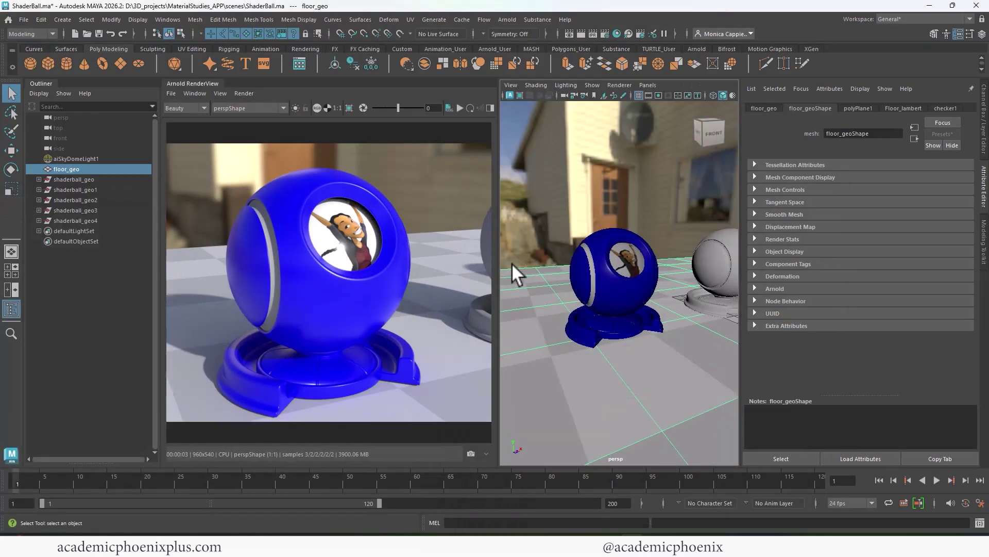
{"action": "left_click", "coordinate": [642, 268]}
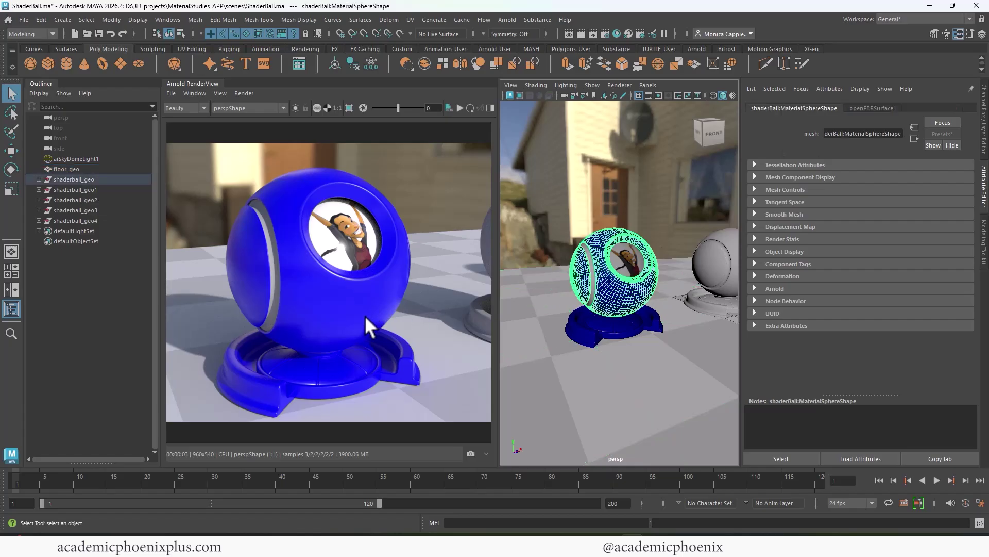
{"action": "left_click", "coordinate": [871, 108]}
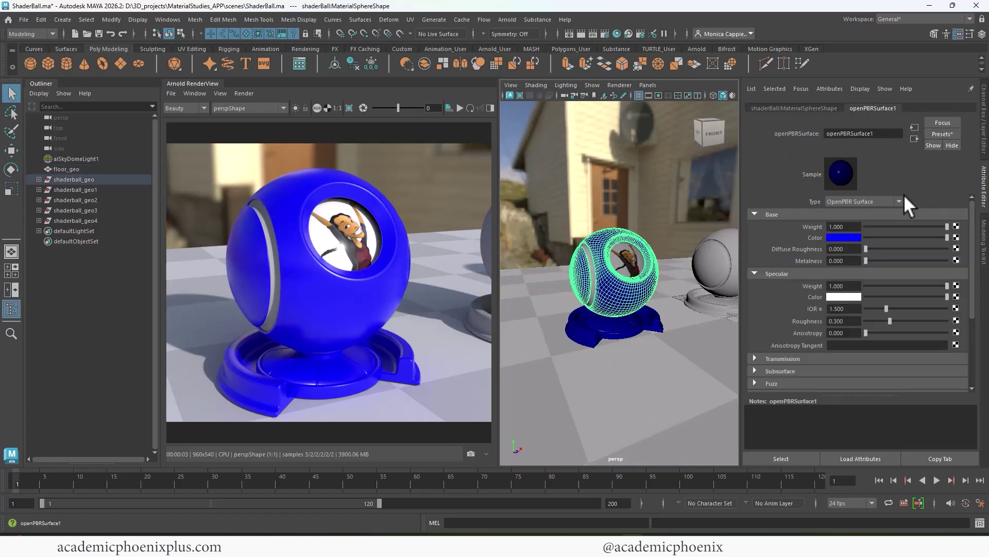
{"action": "left_click", "coordinate": [854, 227]}
{"action": "type", "text": "0.5"}
{"action": "key", "text": "Return"}
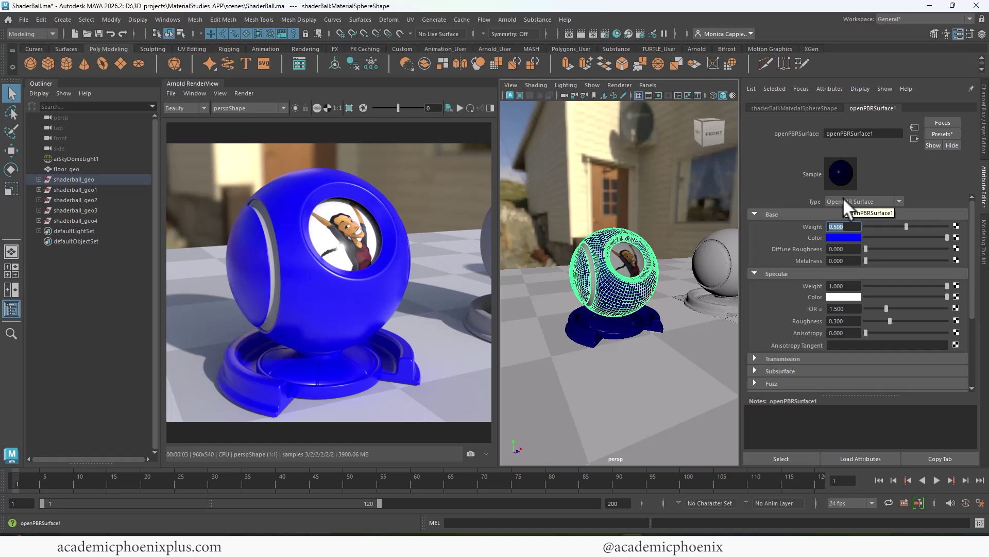
{"action": "left_click", "coordinate": [459, 108]}
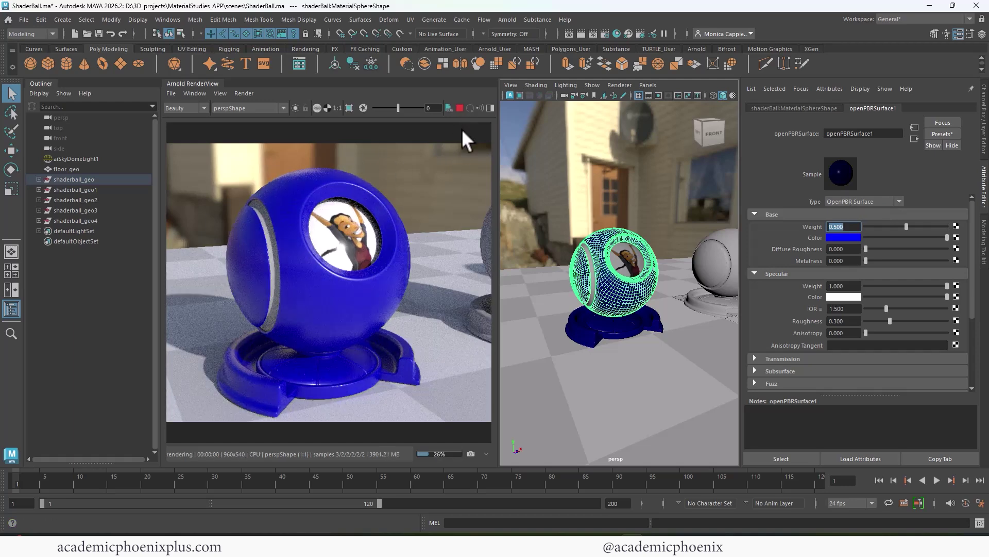
{"action": "left_click", "coordinate": [459, 108]}
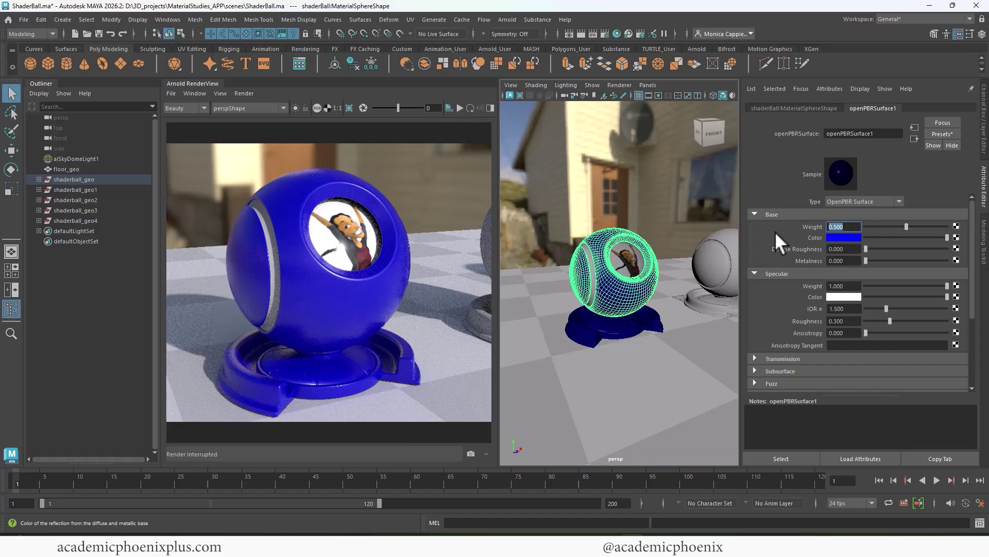
- Render at Base Weight 0, then restore it to 1.000 and re-render the blue ball
{"action": "type", "text": "0"}
{"action": "key", "text": "Return"}
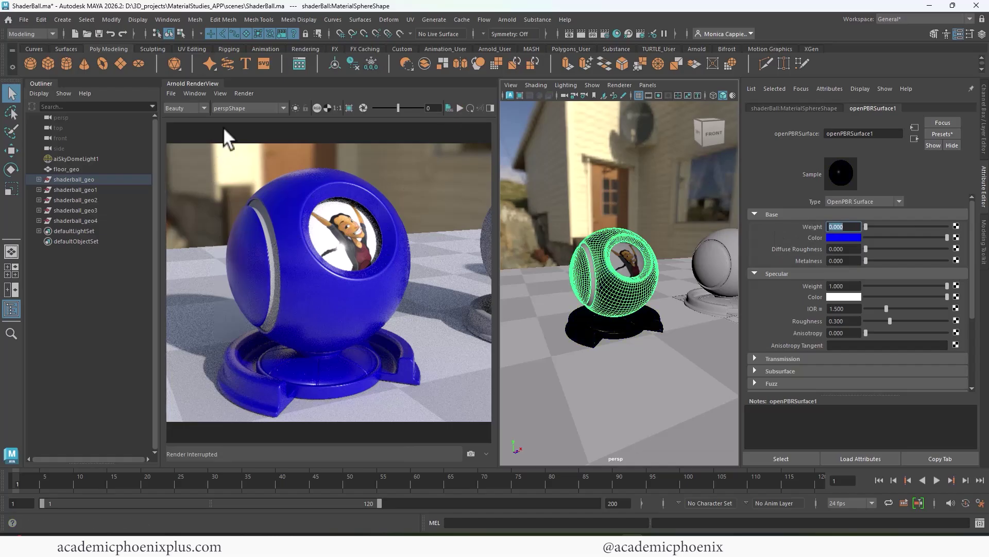
{"action": "left_click", "coordinate": [469, 108]}
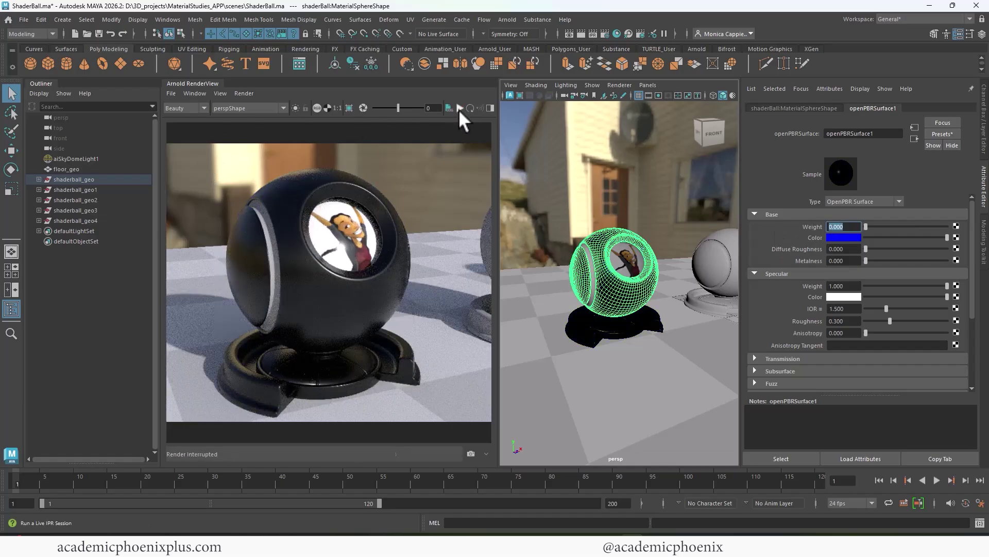
{"action": "left_click_drag", "start_coordinate": [870, 227], "coordinate": [963, 224]}
{"action": "left_click", "coordinate": [458, 107]}
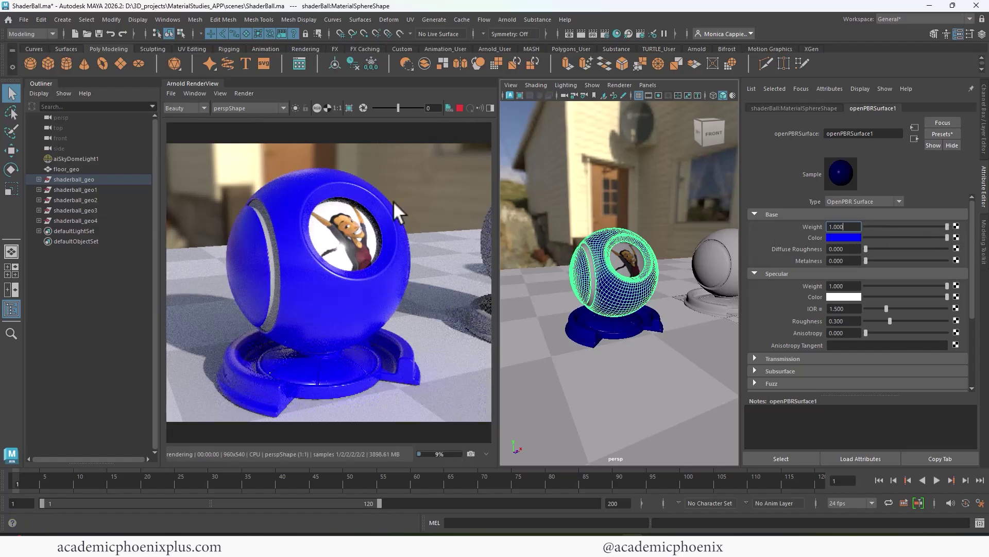
{"action": "key", "text": "Escape"}
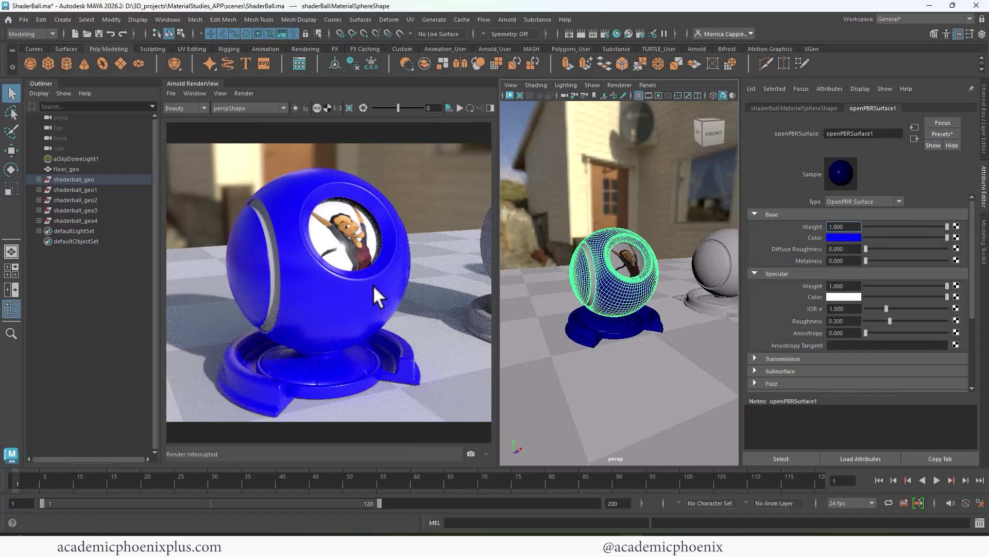
- Set Specular Weight to 0 and re-render the ball without specular reflection
{"action": "left_click", "coordinate": [844, 285]}
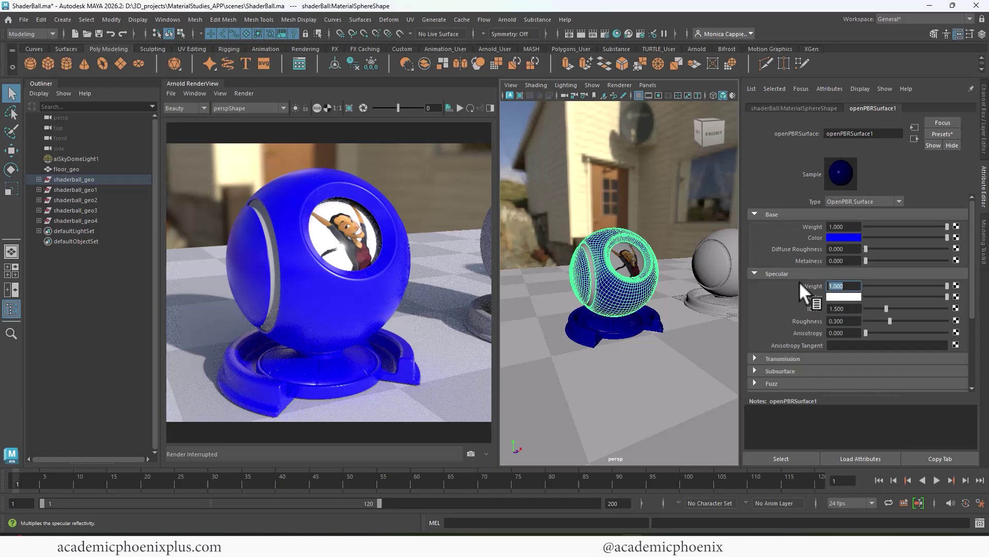
{"action": "type", "text": "0"}
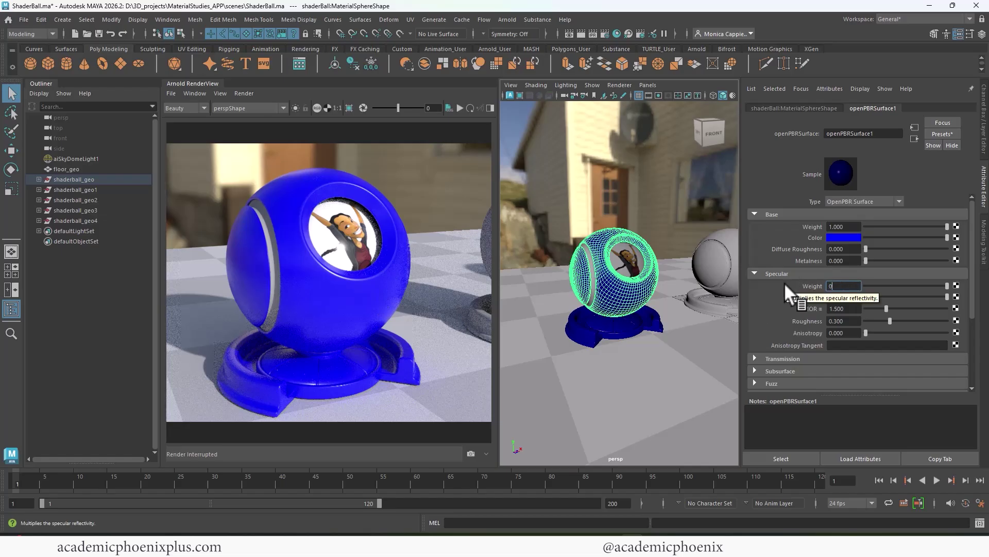
{"action": "key", "text": "Return"}
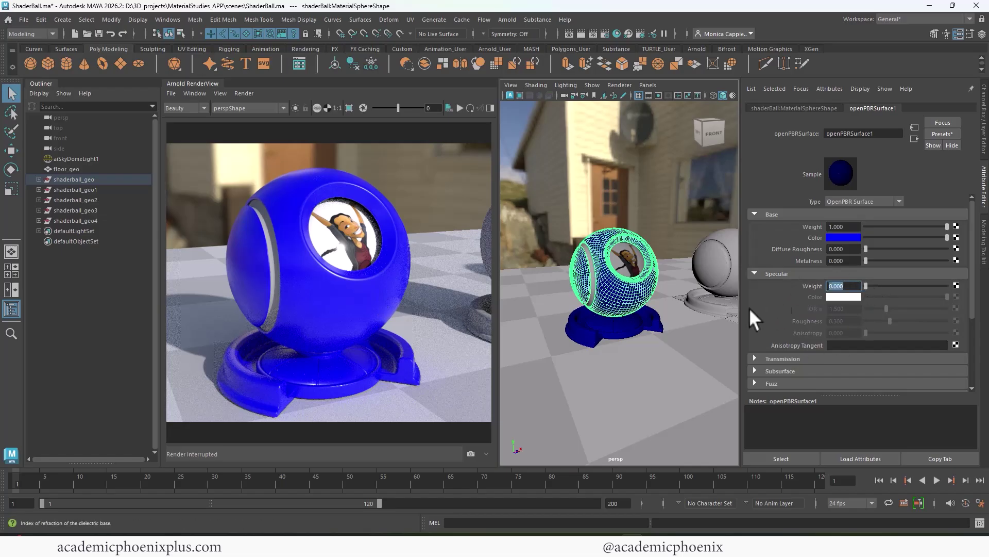
{"action": "left_click", "coordinate": [459, 107]}
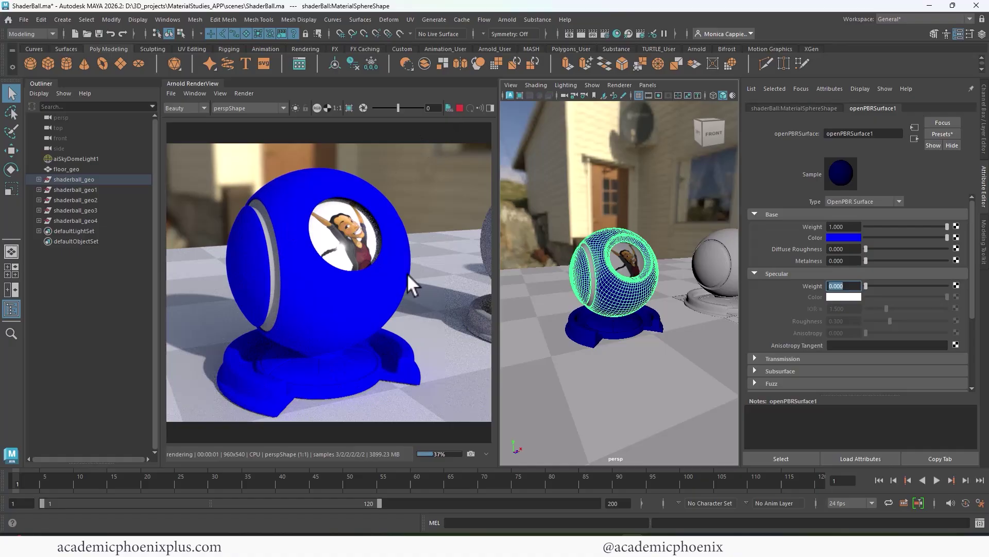
{"action": "left_click", "coordinate": [459, 108]}
- Raise Diffuse Roughness to 1.000 while watching the live render
{"action": "left_click", "coordinate": [845, 248]}
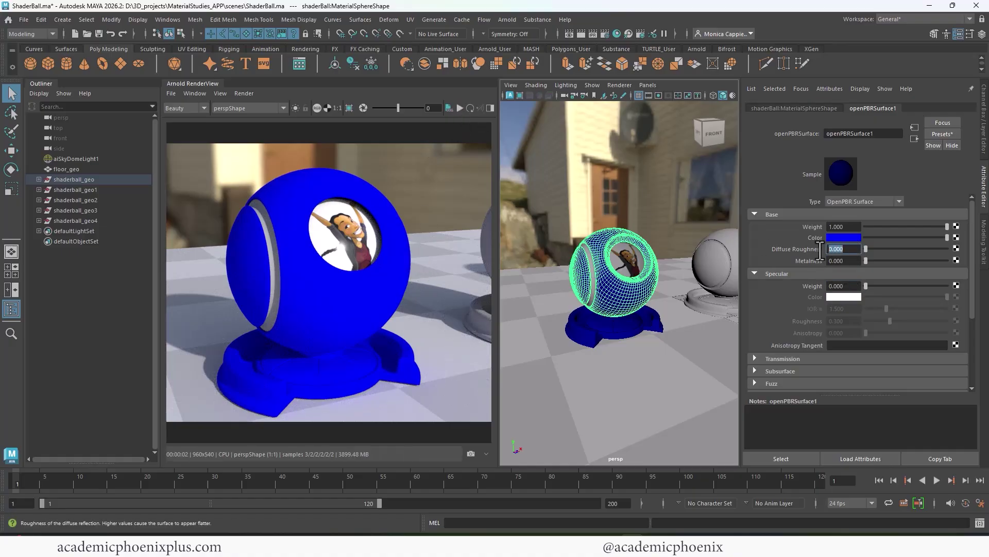
{"action": "left_click", "coordinate": [459, 107]}
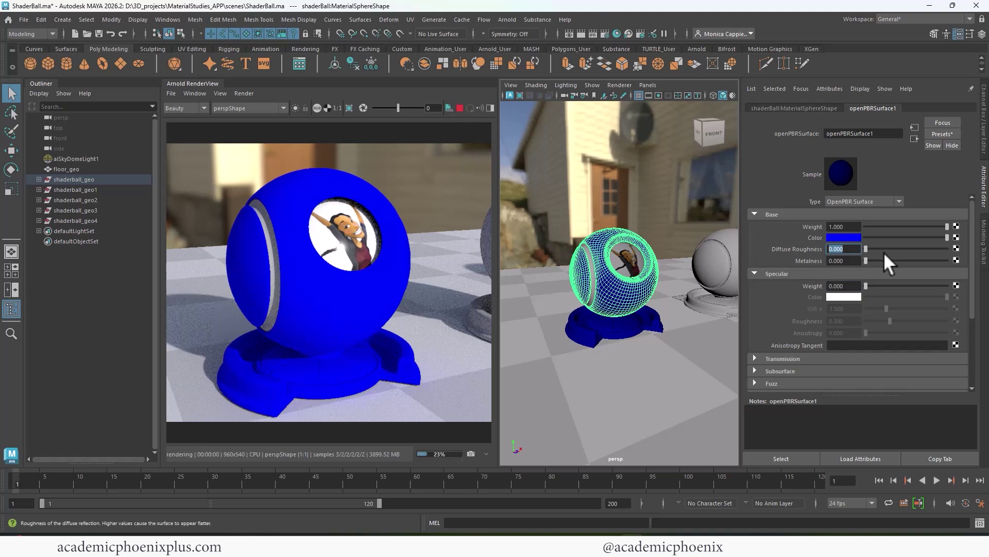
{"action": "left_click_drag", "start_coordinate": [866, 249], "coordinate": [825, 248]}
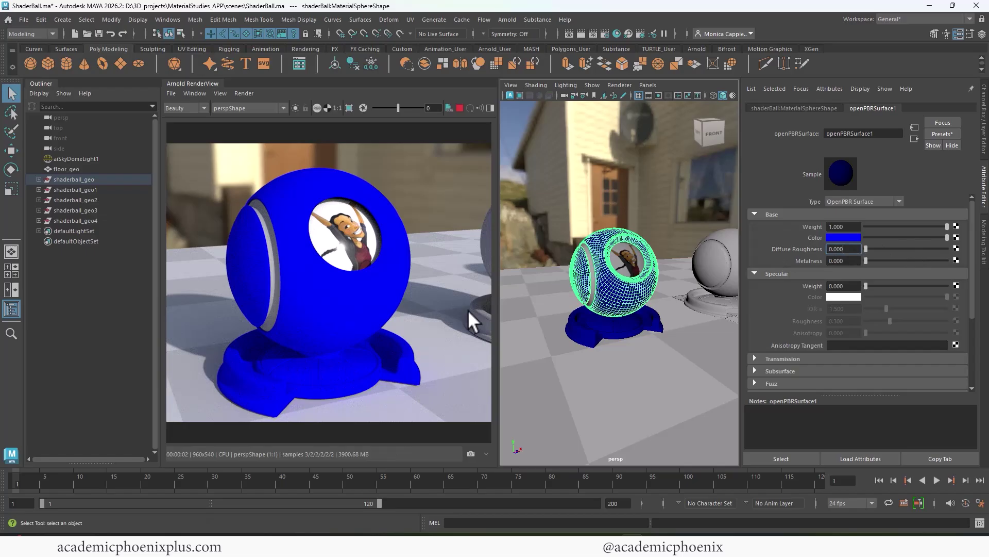
{"action": "mouse_move", "coordinate": [867, 248]}
{"action": "left_mouse_down"}
{"action": "mouse_move", "coordinate": [967, 242]}
{"action": "mouse_move", "coordinate": [859, 242]}
{"action": "left_mouse_up"}
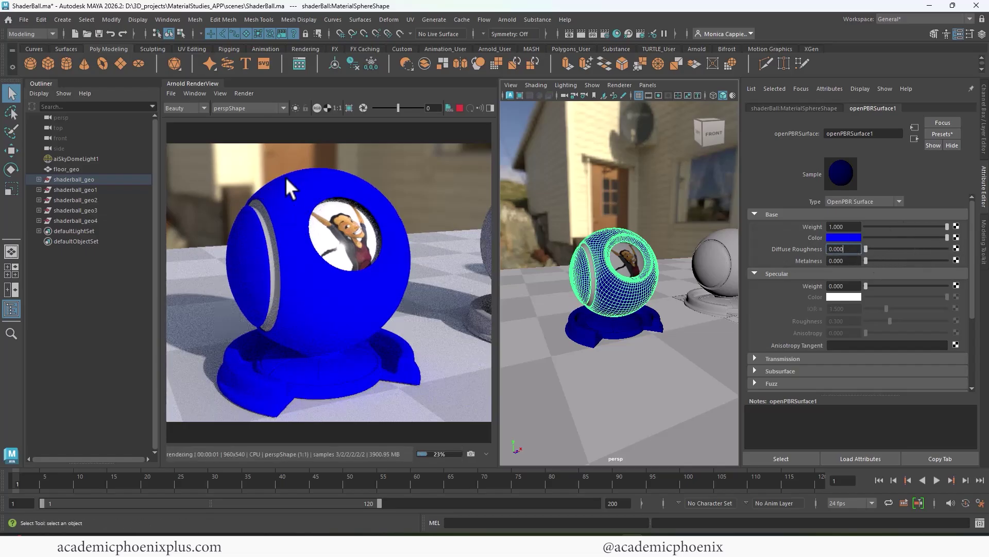
{"action": "left_click_drag", "start_coordinate": [865, 247], "coordinate": [824, 253]}
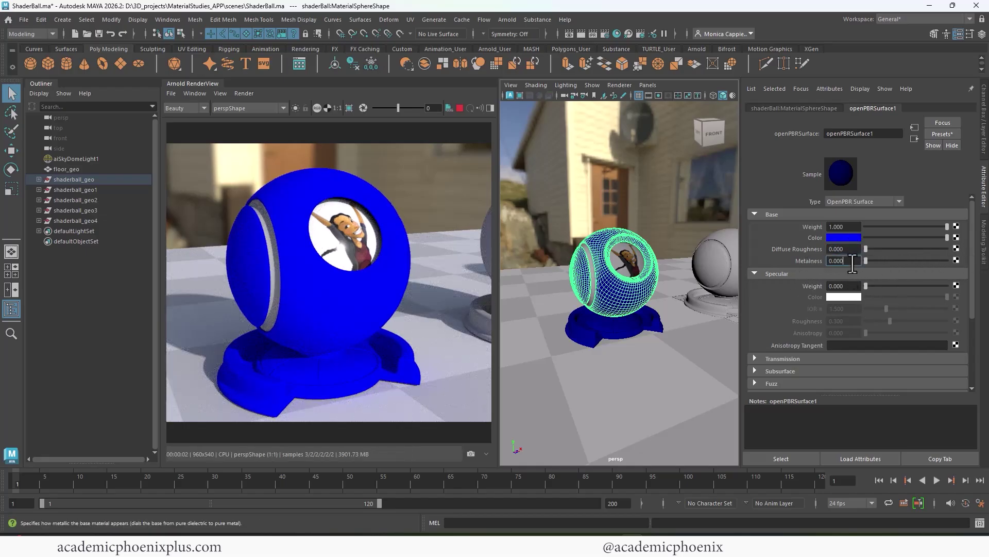
- Set Metalness to 1, Specular Weight back to 1.000, and Specular Roughness to 0
{"action": "double_click", "coordinate": [837, 260]}
{"action": "left_click_drag", "start_coordinate": [867, 260], "coordinate": [968, 261]}
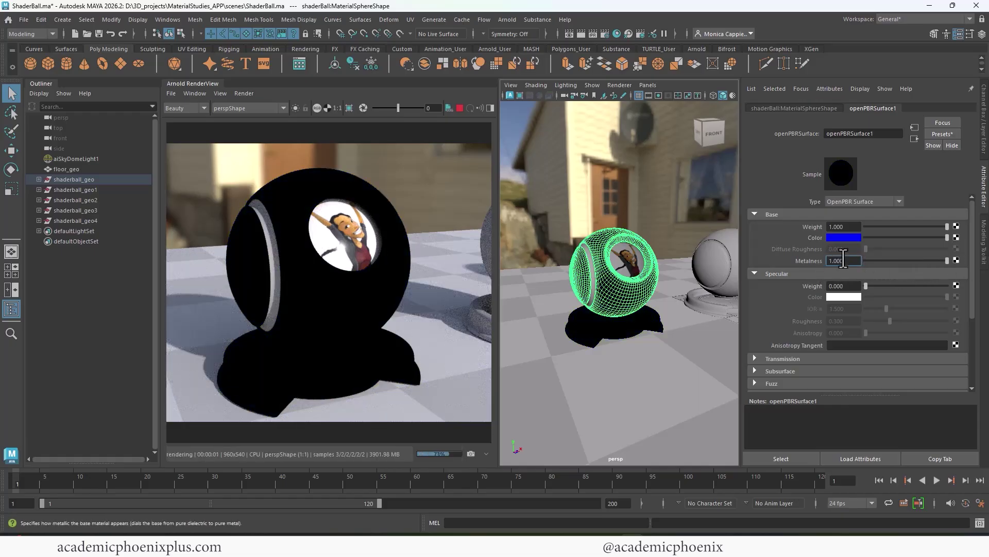
{"action": "left_click_drag", "start_coordinate": [866, 285], "coordinate": [988, 288]}
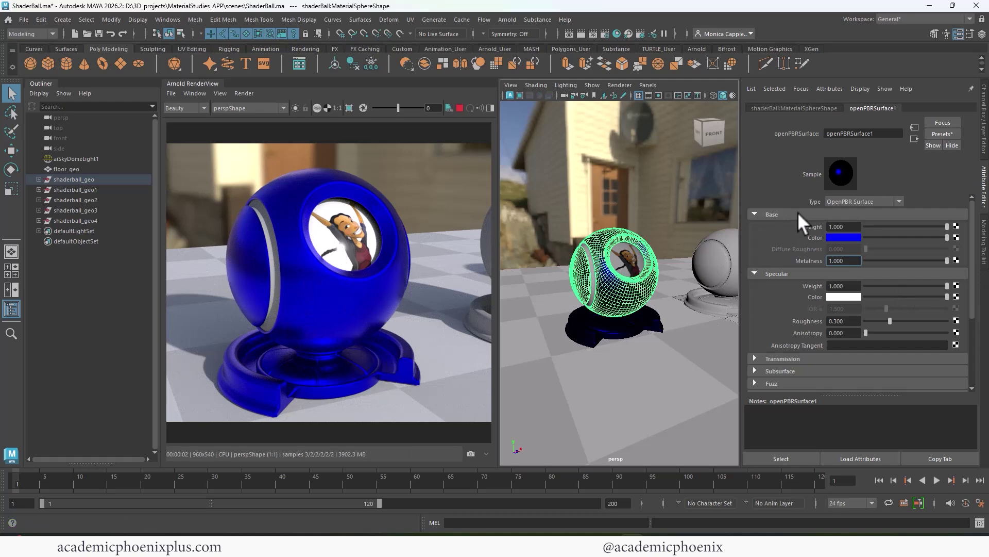
{"action": "double_click", "coordinate": [845, 261]}
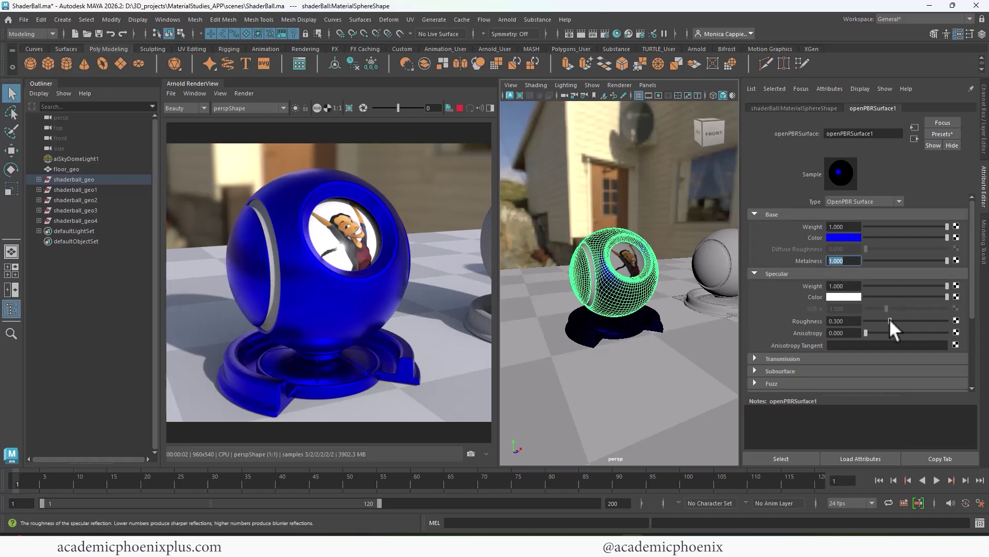
{"action": "left_click_drag", "start_coordinate": [889, 319], "coordinate": [865, 322]}
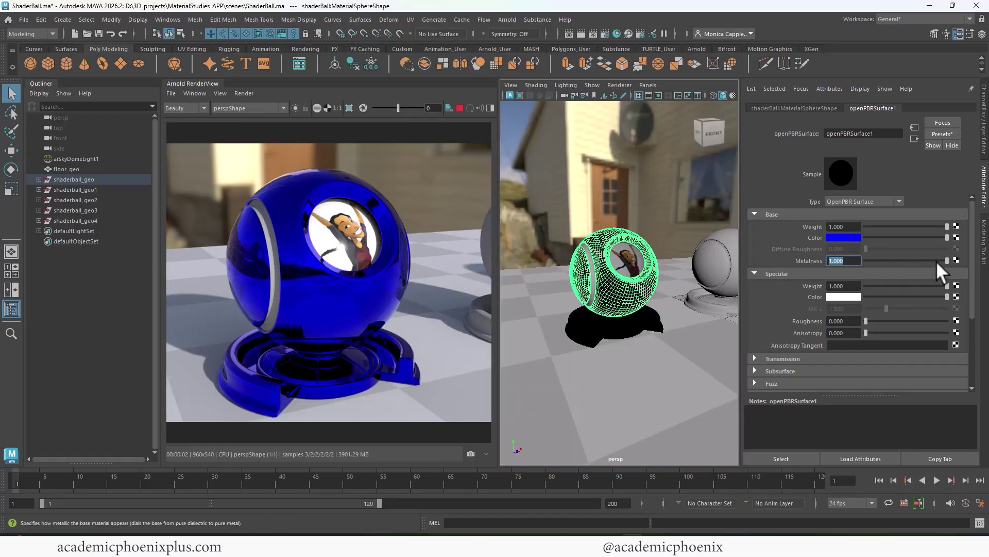
{"action": "left_click_drag", "start_coordinate": [936, 261], "coordinate": [834, 259]}
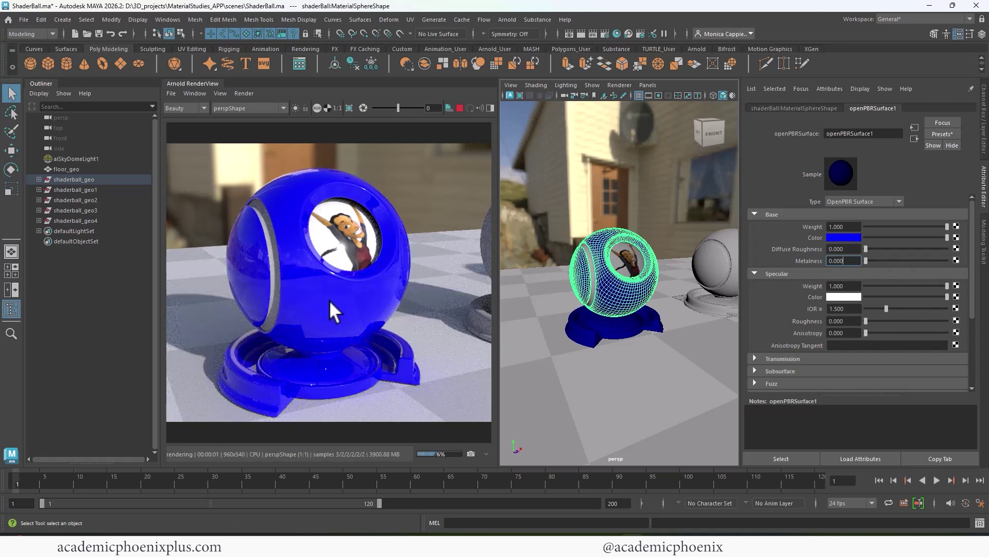
{"action": "left_click_drag", "start_coordinate": [895, 260], "coordinate": [951, 261]}
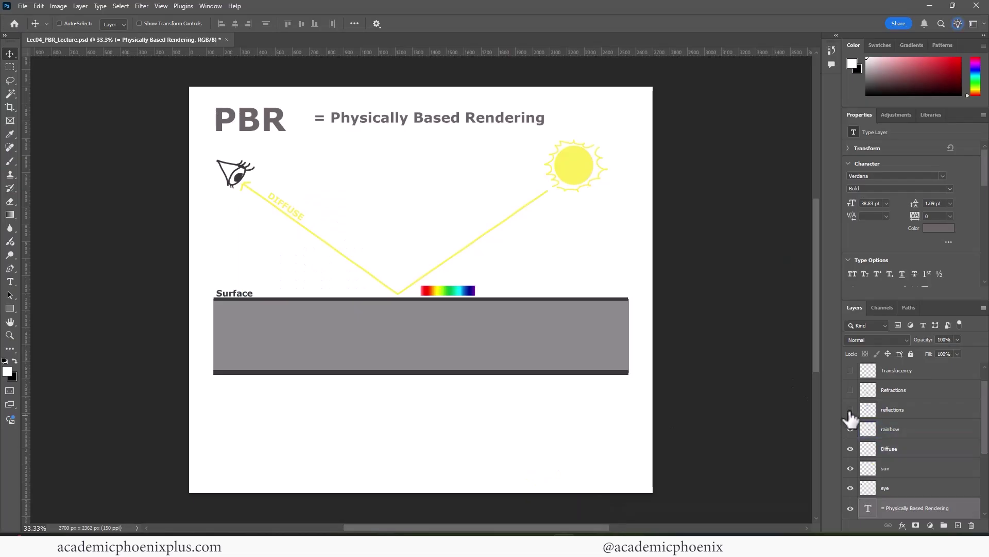
- Turn on the reflections layer to reveal the REFLECTIONS (SPECULAR) arrows
{"action": "left_click", "coordinate": [851, 410]}
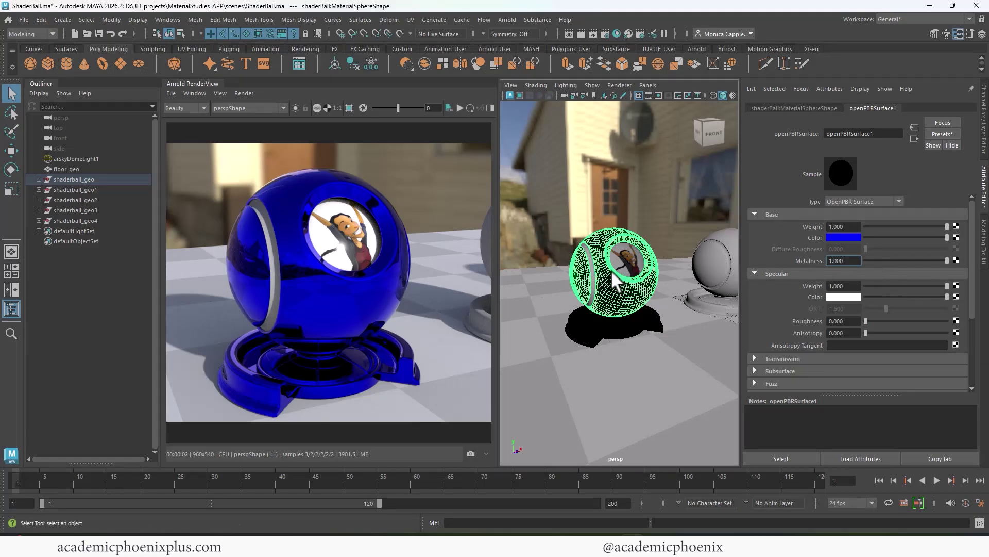
- Select the shader ball's sphere, base disc and outer ring, and assign a new OpenPBR Surface
{"action": "middle_click_drag", "start_coordinate": [688, 266], "coordinate": [619, 283], "text": "alt"}
{"action": "scroll", "coordinate": [682, 276], "scroll_direction": "up", "scroll_amount": 8}
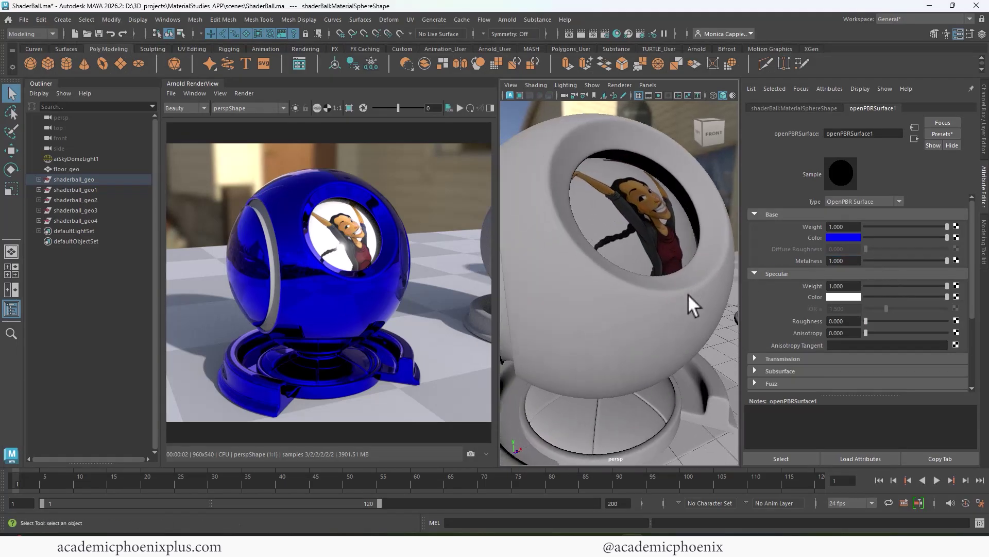
{"action": "left_click", "coordinate": [618, 337]}
{"action": "left_click", "coordinate": [621, 364]}
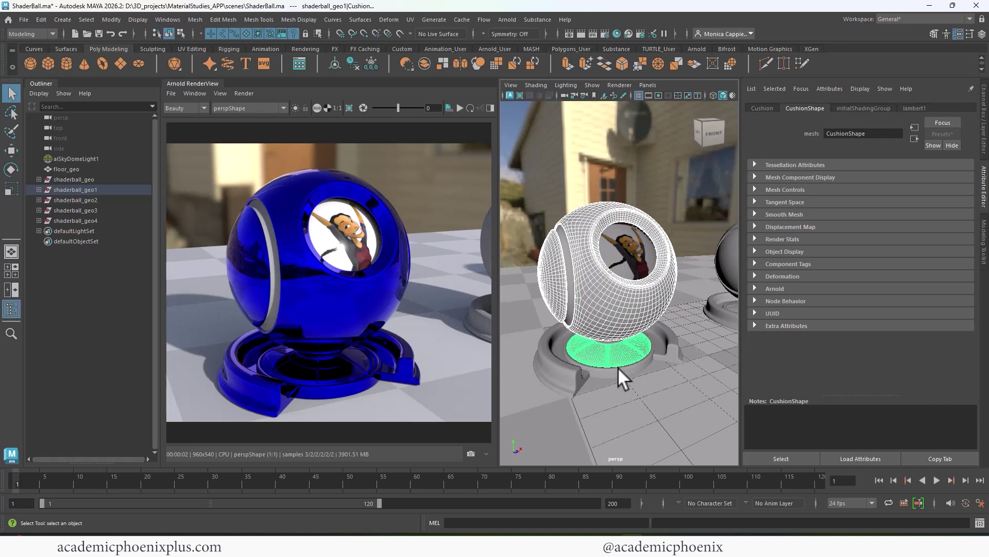
{"action": "left_click", "coordinate": [672, 346]}
{"action": "right_click_drag", "start_coordinate": [639, 238], "coordinate": [716, 522]}
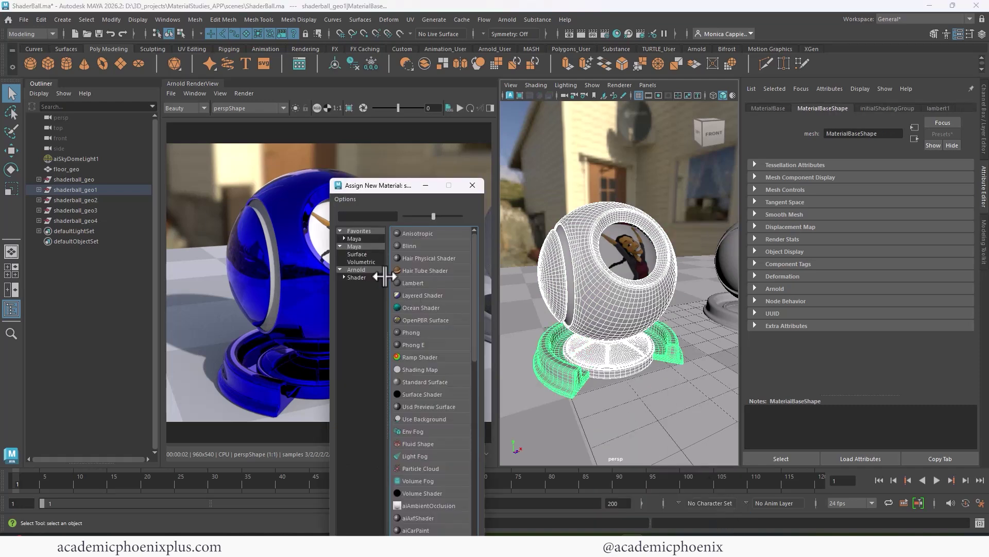
{"action": "left_click", "coordinate": [415, 319]}
- Rename the new material to spec_shader and re-render the ball white in Arnold
{"action": "double_click", "coordinate": [850, 134]}
{"action": "type", "text": "spec_shader"}
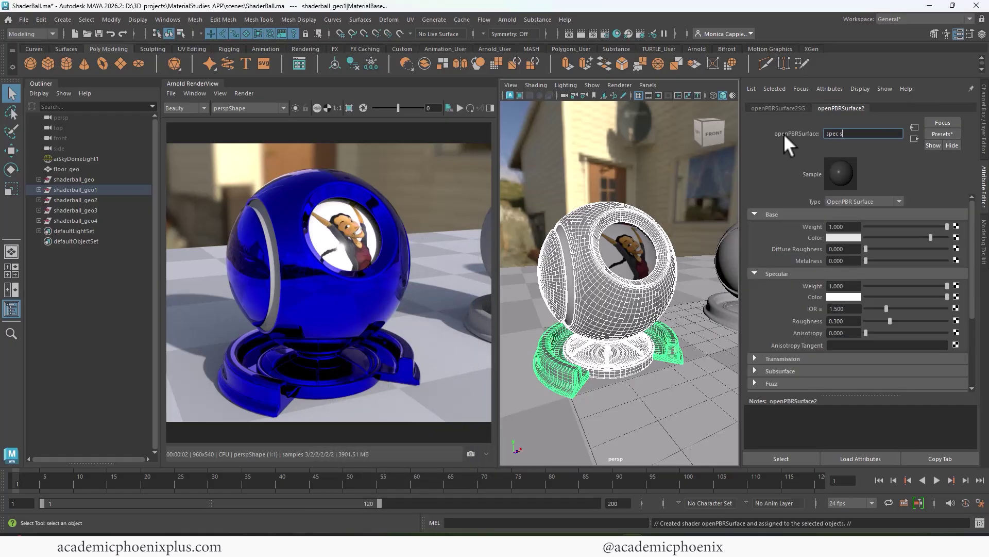
{"action": "key", "text": "Return"}
{"action": "left_click", "coordinate": [459, 108]}
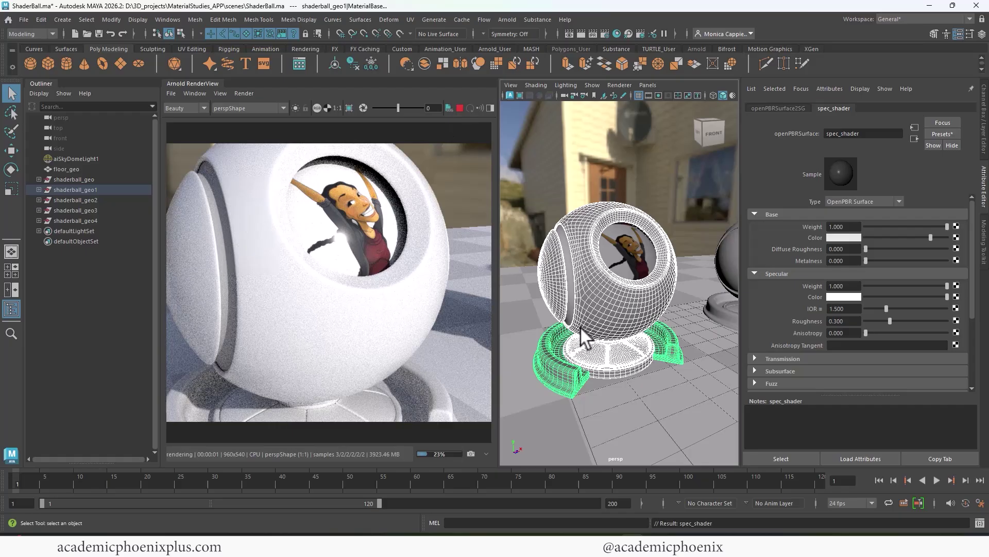
{"action": "right_click_drag", "start_coordinate": [641, 290], "coordinate": [596, 284], "text": "alt"}
{"action": "mouse_move", "coordinate": [596, 283]}
{"action": "middle_mouse_down", "text": "alt"}
{"action": "mouse_move", "coordinate": [600, 271]}
{"action": "mouse_move", "coordinate": [597, 281]}
{"action": "middle_mouse_up", "text": "alt"}
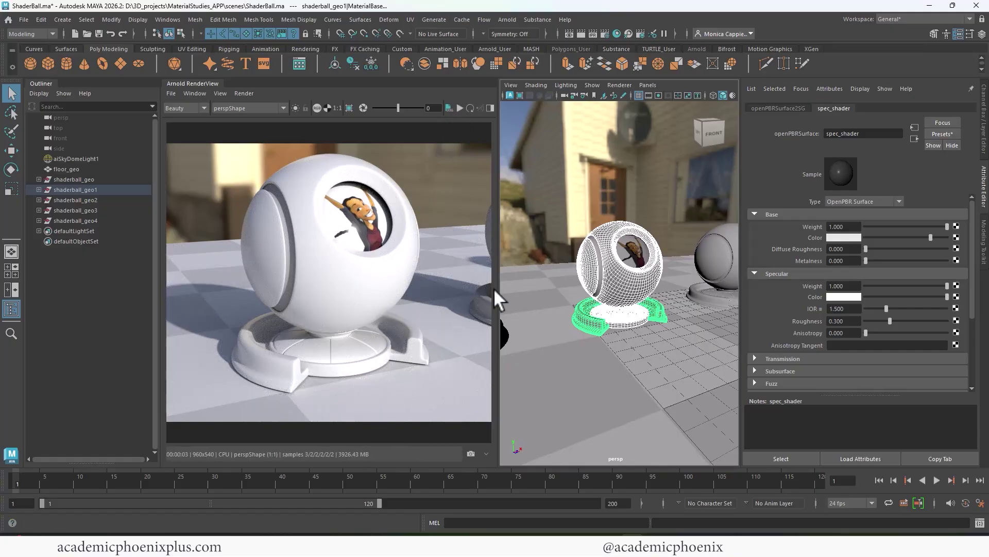
- Turn spec_shader's Base Weight down to 0 and re-render the now-dark ball
{"action": "left_click_drag", "start_coordinate": [883, 227], "coordinate": [853, 223]}
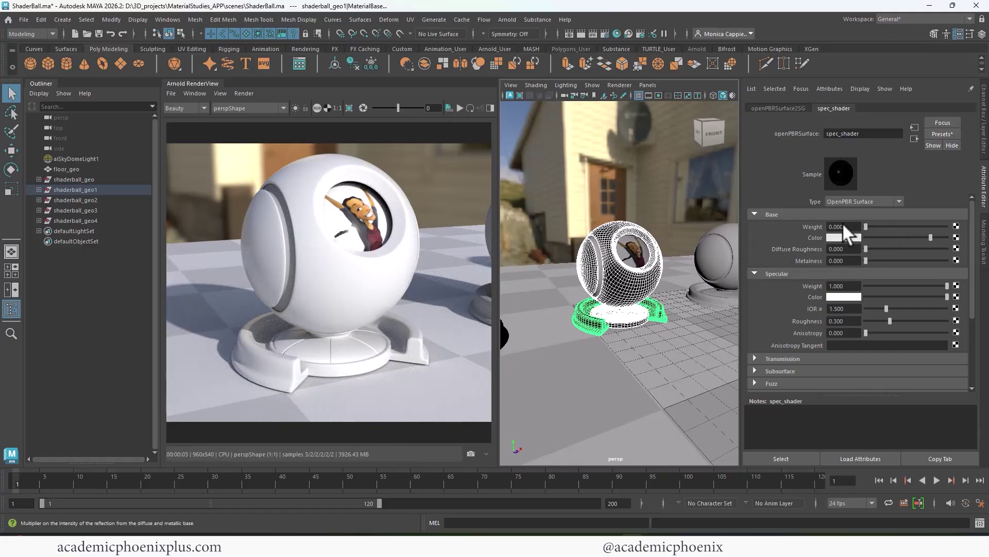
{"action": "left_click", "coordinate": [460, 108]}
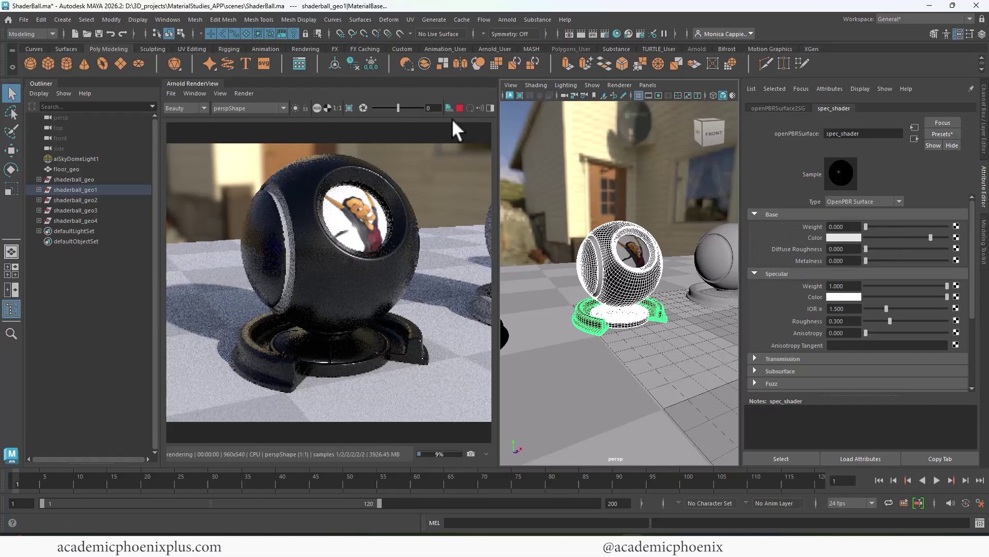
{"action": "left_click", "coordinate": [410, 307]}
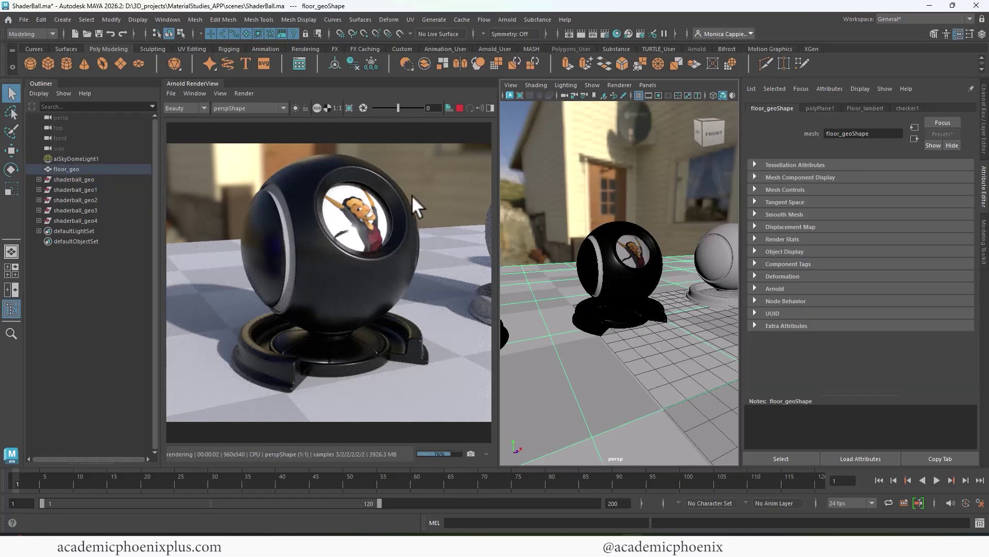
{"action": "left_click", "coordinate": [375, 302]}
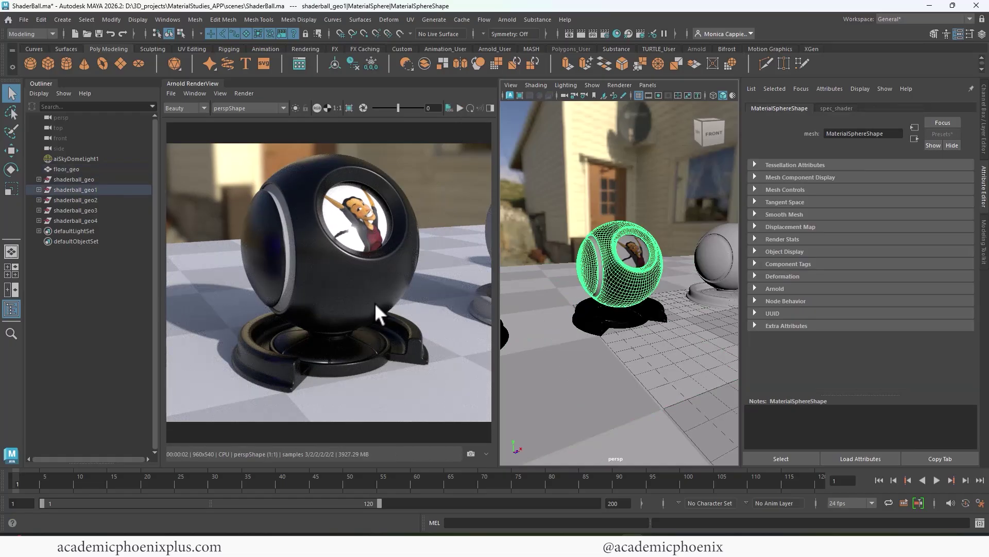
{"action": "left_click", "coordinate": [831, 107]}
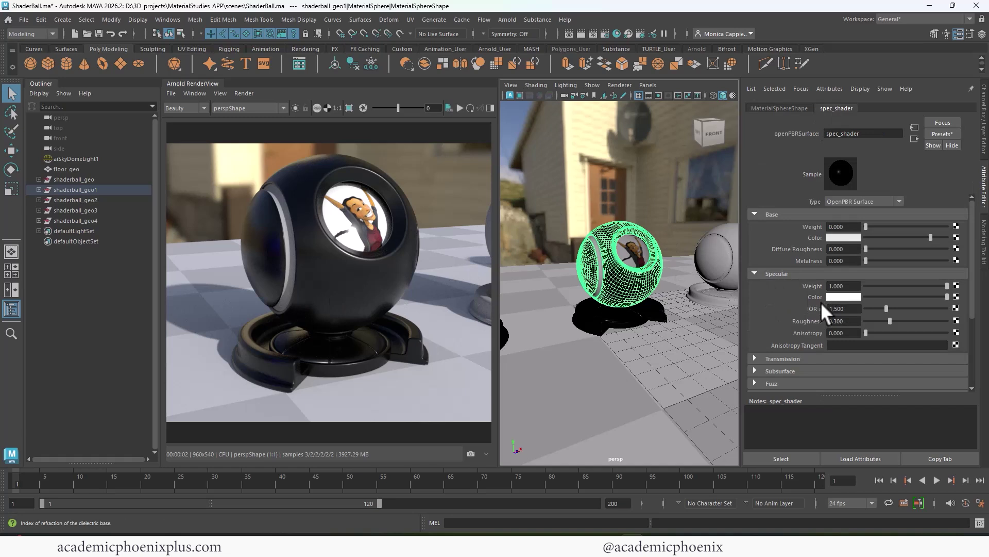
- Try a magenta Specular Color on spec_shader in the live render
{"action": "left_click", "coordinate": [847, 285]}
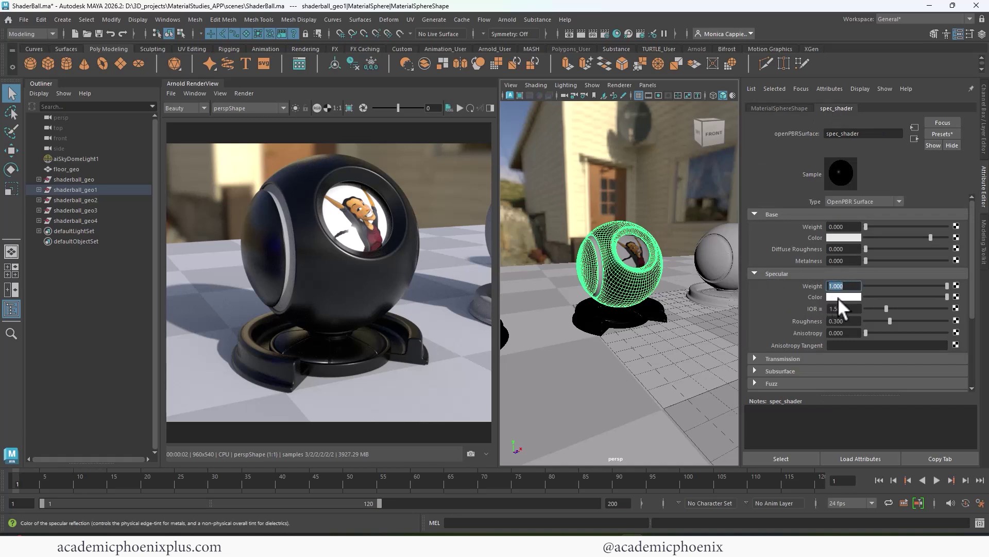
{"action": "left_click", "coordinate": [840, 298]}
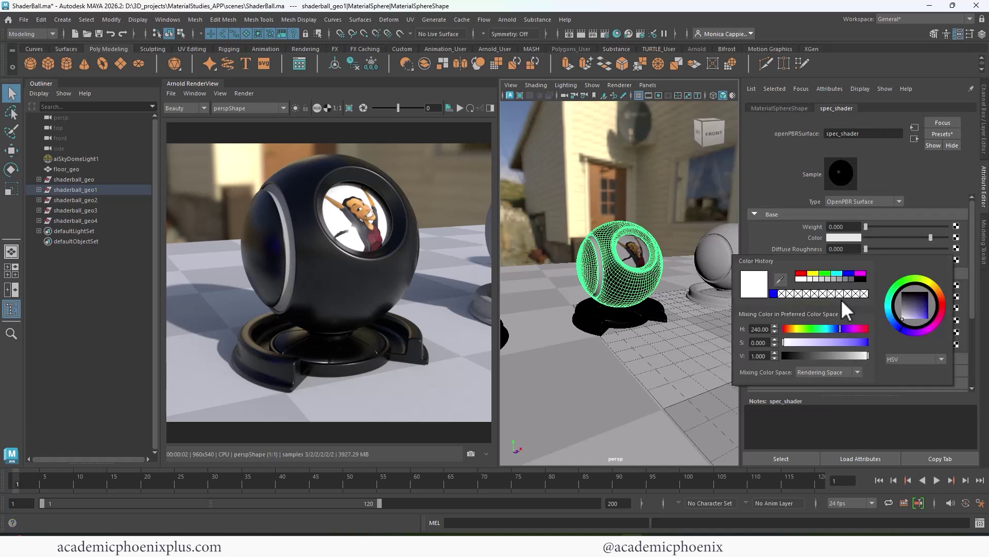
{"action": "left_click", "coordinate": [858, 272]}
{"action": "left_click", "coordinate": [459, 108]}
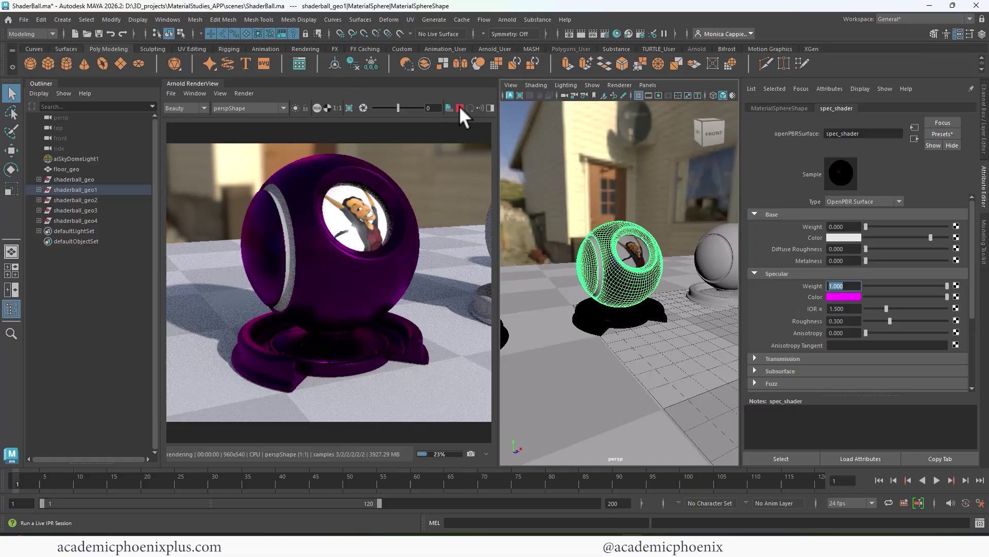
{"action": "left_click", "coordinate": [460, 107]}
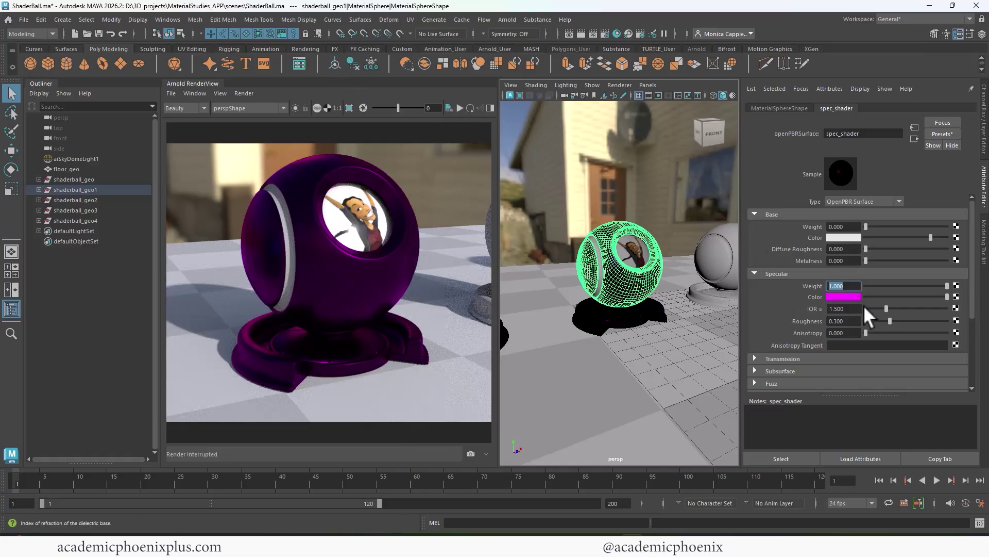
- Return the Specular Color to white and set Specular Weight to 0.5
{"action": "left_click", "coordinate": [846, 298]}
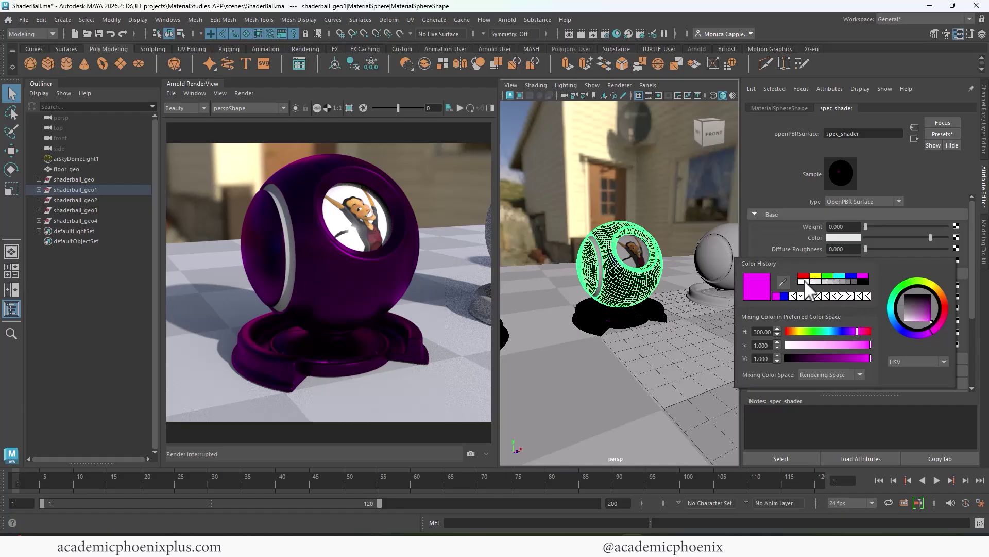
{"action": "left_click", "coordinate": [805, 280]}
{"action": "left_click", "coordinate": [837, 286]}
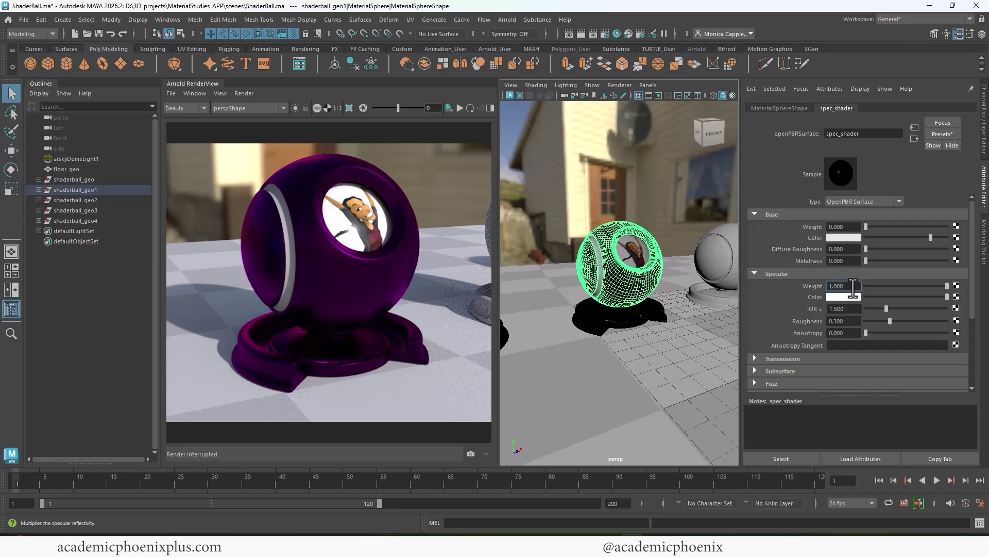
{"action": "type", "text": "0.5"}
{"action": "key", "text": "Return"}
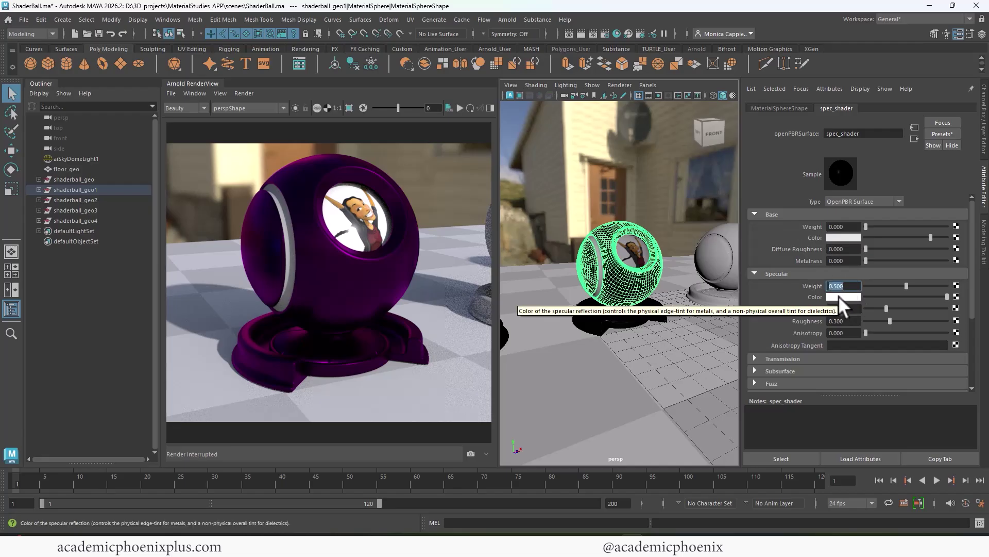
- Sweep spec_shader's Specular Weight down to 0 and back up to 1.000 during live rendering
{"action": "left_click", "coordinate": [476, 109]}
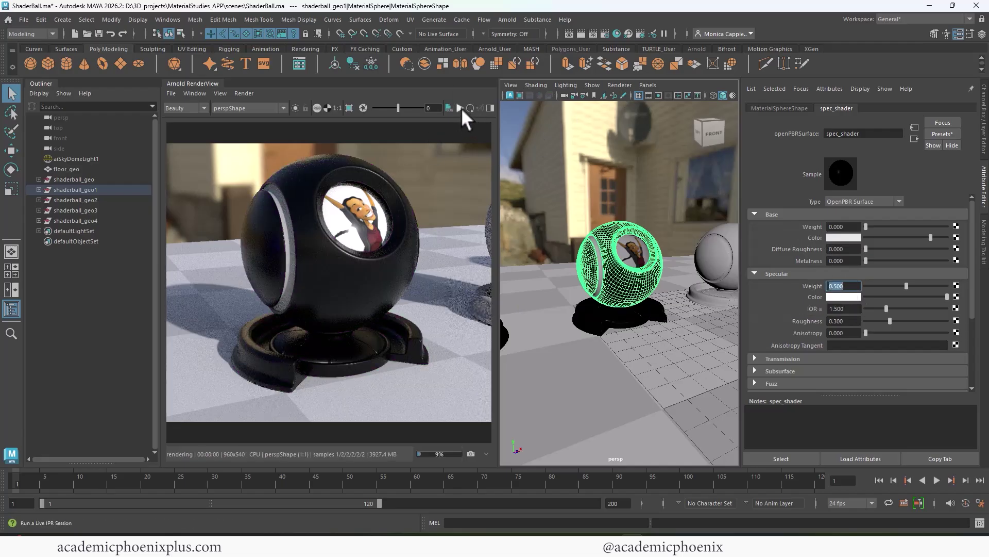
{"action": "left_click_drag", "start_coordinate": [908, 286], "coordinate": [858, 286]}
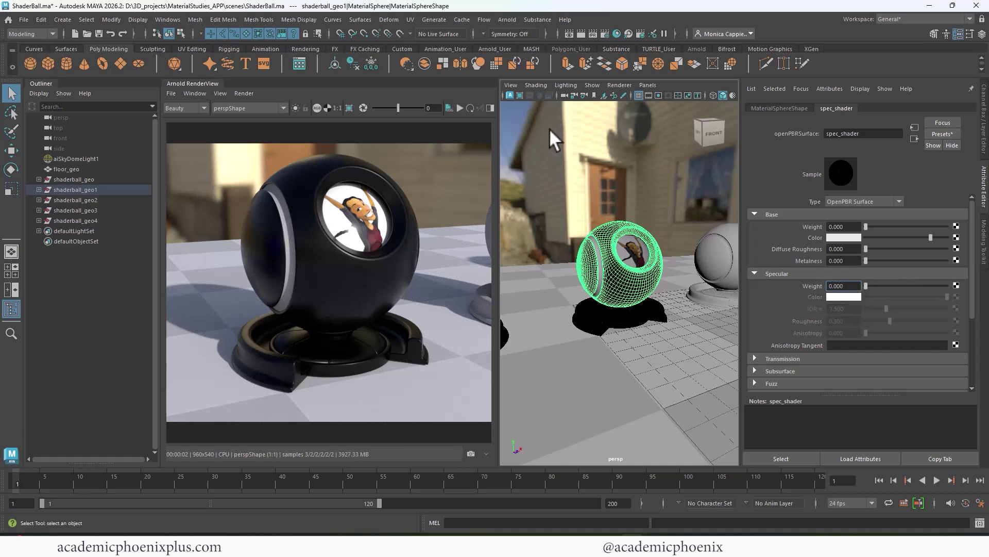
{"action": "left_click", "coordinate": [459, 108]}
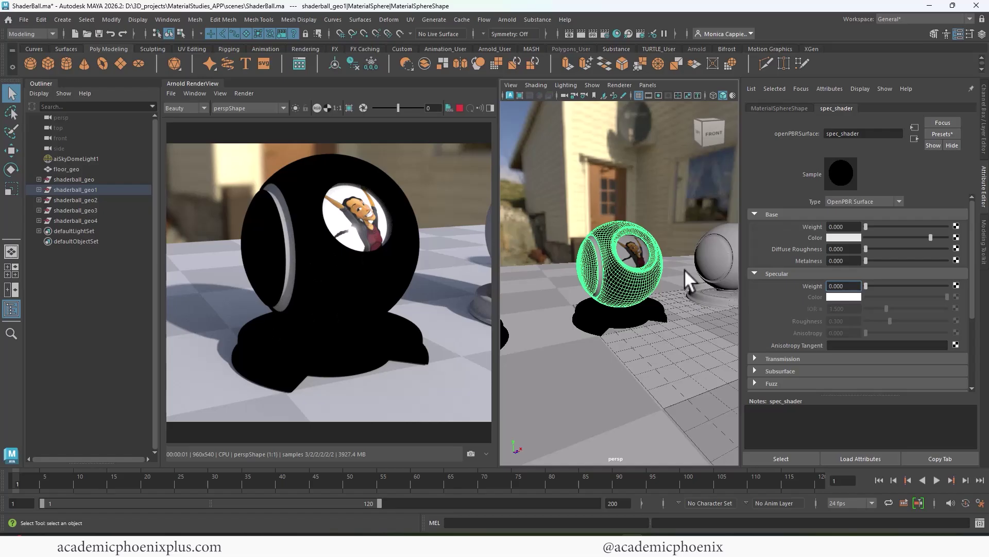
{"action": "key", "text": "ctrl+a"}
{"action": "left_click_drag", "start_coordinate": [883, 286], "coordinate": [981, 286]}
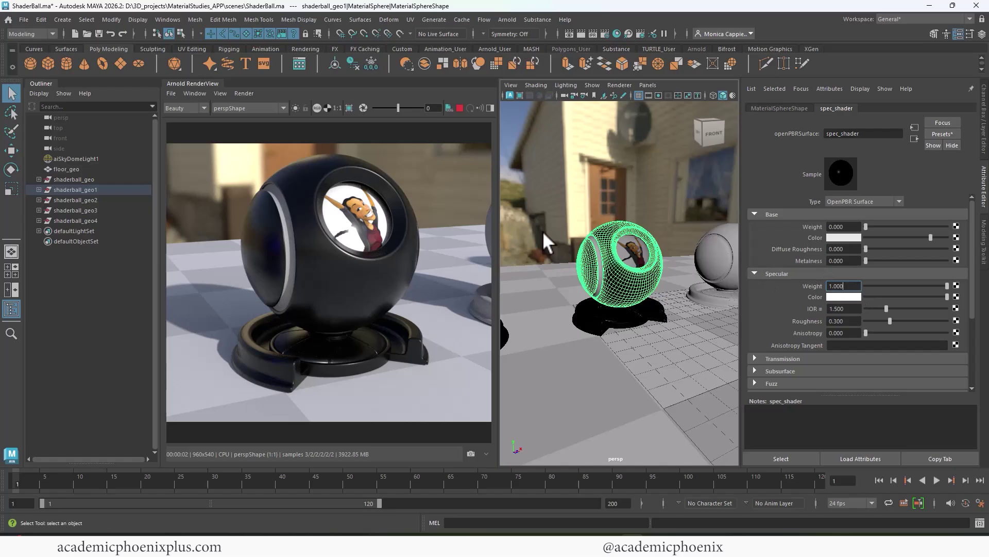
- Sweep spec_shader's Specular IOR from low values up to 3.0, ending near 1.27
{"action": "left_click_drag", "start_coordinate": [889, 308], "coordinate": [871, 309]}
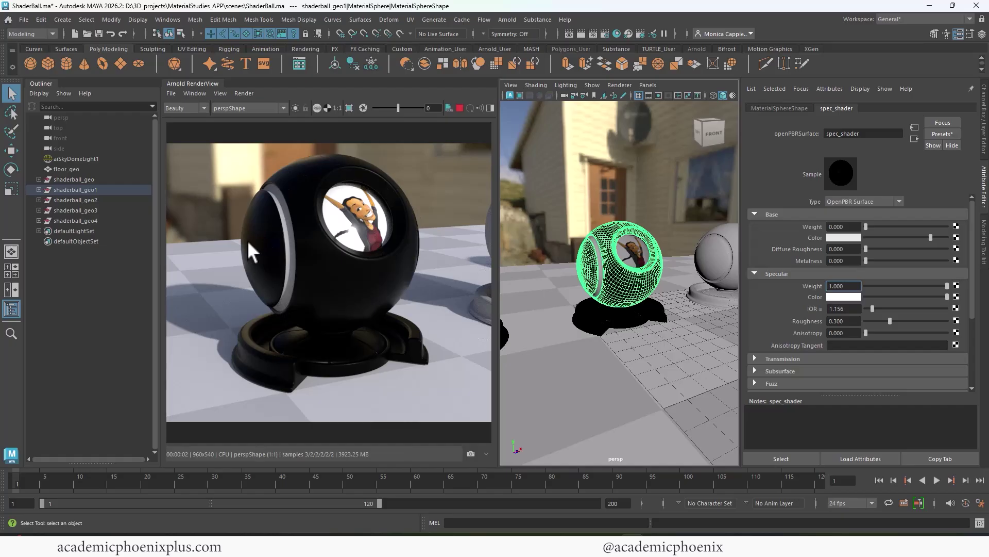
{"action": "left_click_drag", "start_coordinate": [872, 308], "coordinate": [888, 308]}
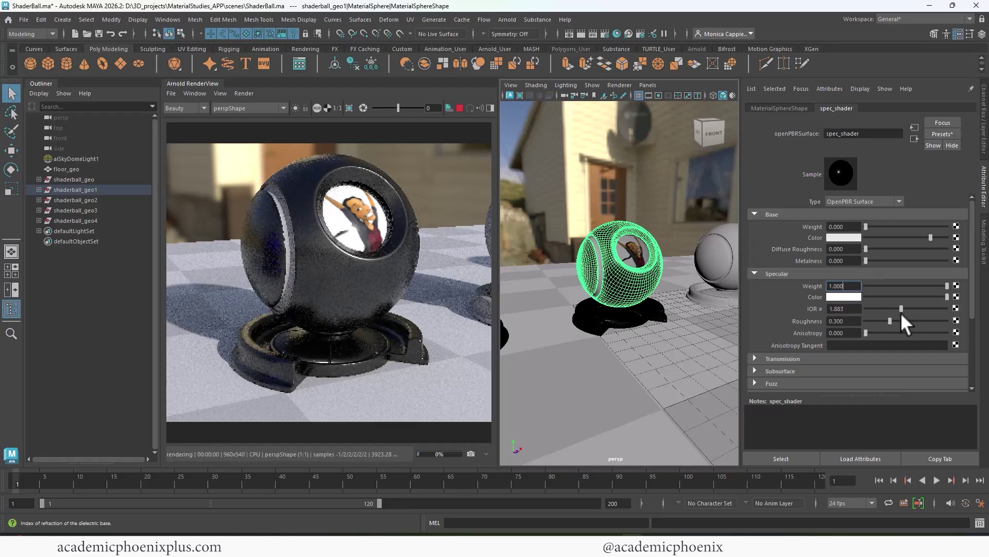
{"action": "left_click_drag", "start_coordinate": [901, 313], "coordinate": [947, 312]}
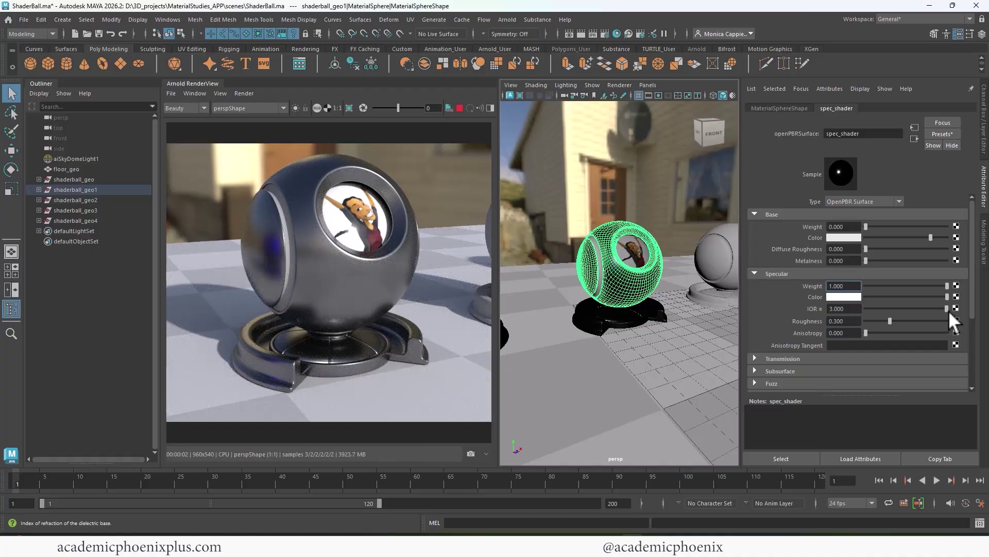
{"action": "left_click_drag", "start_coordinate": [948, 313], "coordinate": [867, 324]}
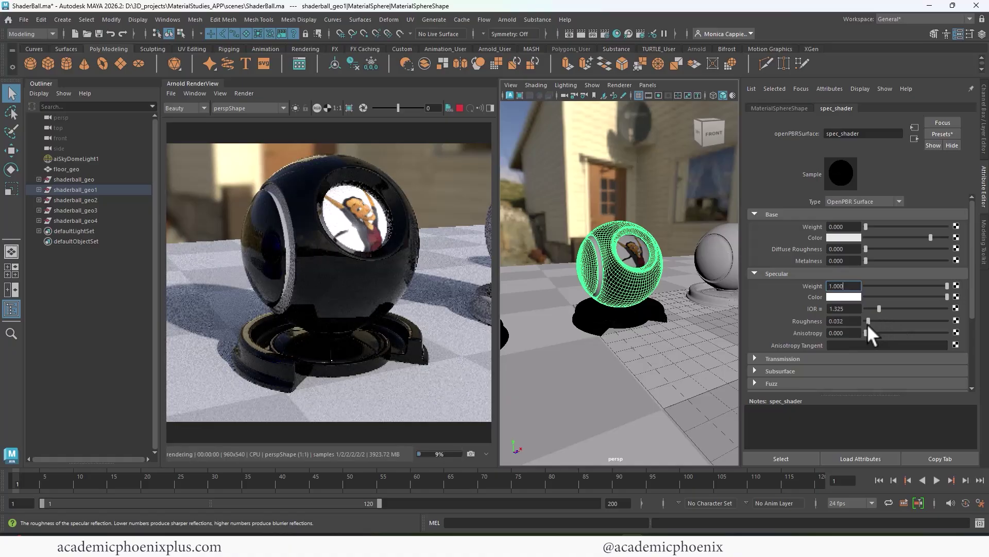
- Restart the IPR render, set specular roughness near 0.288 and specular anisotropy to 1.0
{"action": "left_click", "coordinate": [460, 108]}
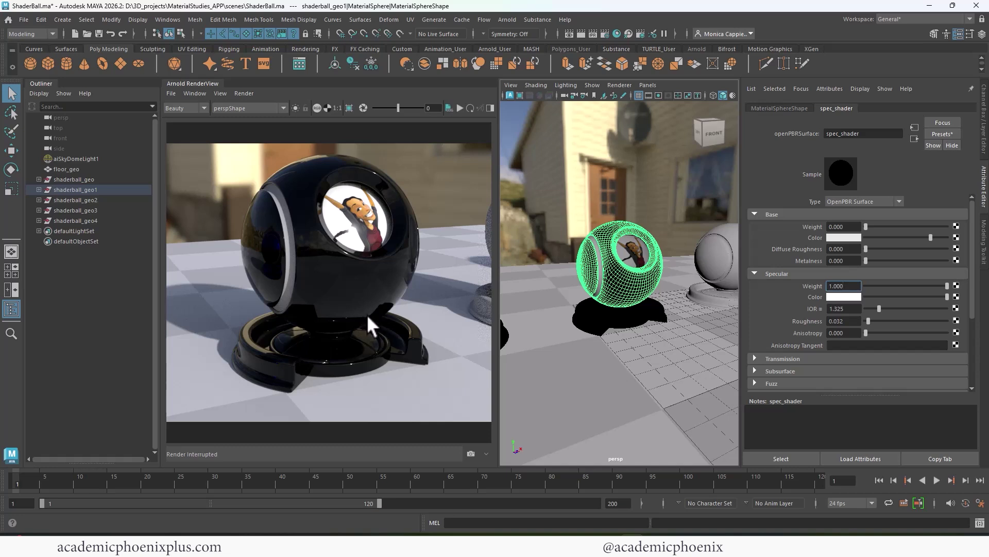
{"action": "left_click", "coordinate": [460, 108]}
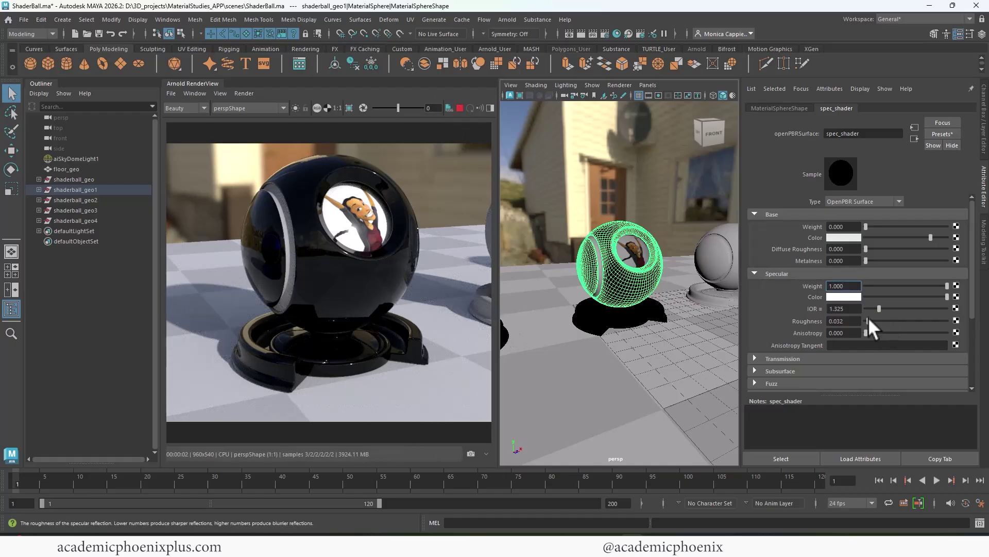
{"action": "left_click_drag", "start_coordinate": [868, 318], "coordinate": [928, 322]}
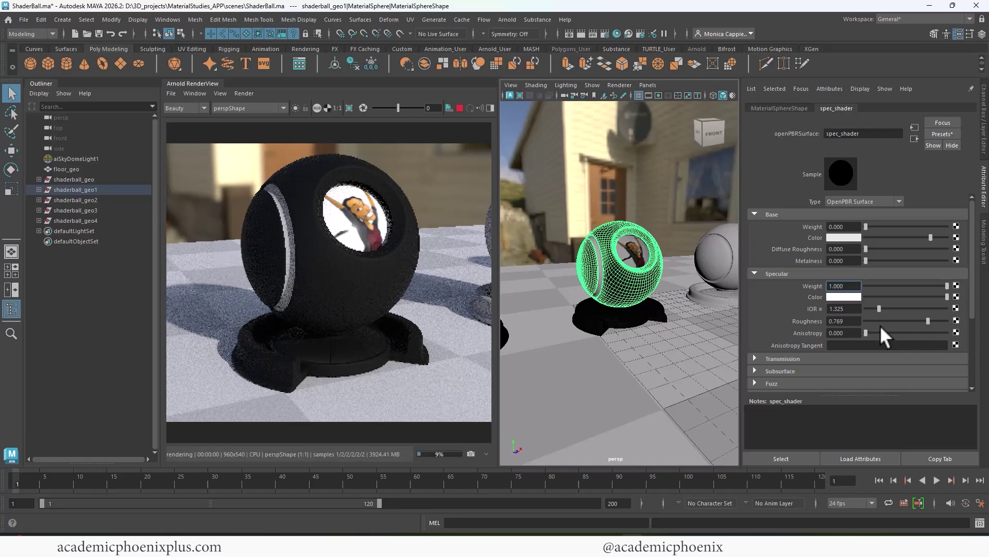
{"action": "left_click", "coordinate": [882, 322]}
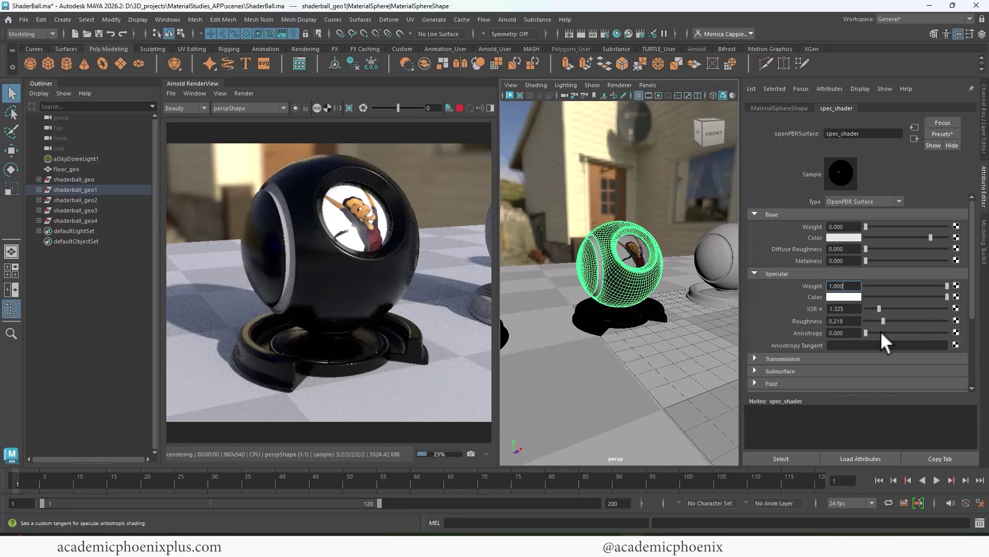
{"action": "left_click_drag", "start_coordinate": [865, 333], "coordinate": [976, 332]}
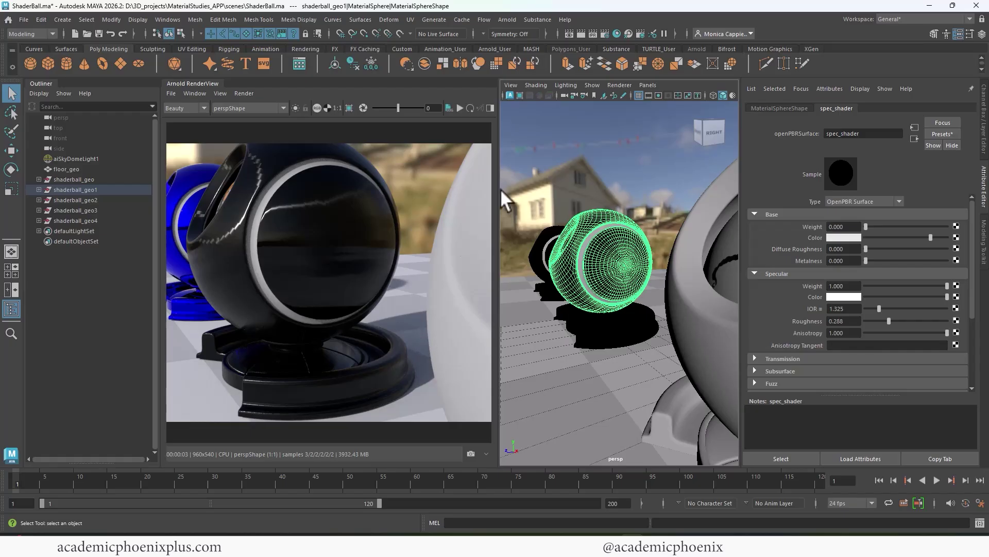
- Set Base Weight and Metalness to 1 and lower specular roughness to 0.25
{"action": "left_click", "coordinate": [460, 108]}
{"action": "left_click_drag", "start_coordinate": [870, 261], "coordinate": [948, 261]}
{"action": "left_click_drag", "start_coordinate": [871, 227], "coordinate": [948, 226]}
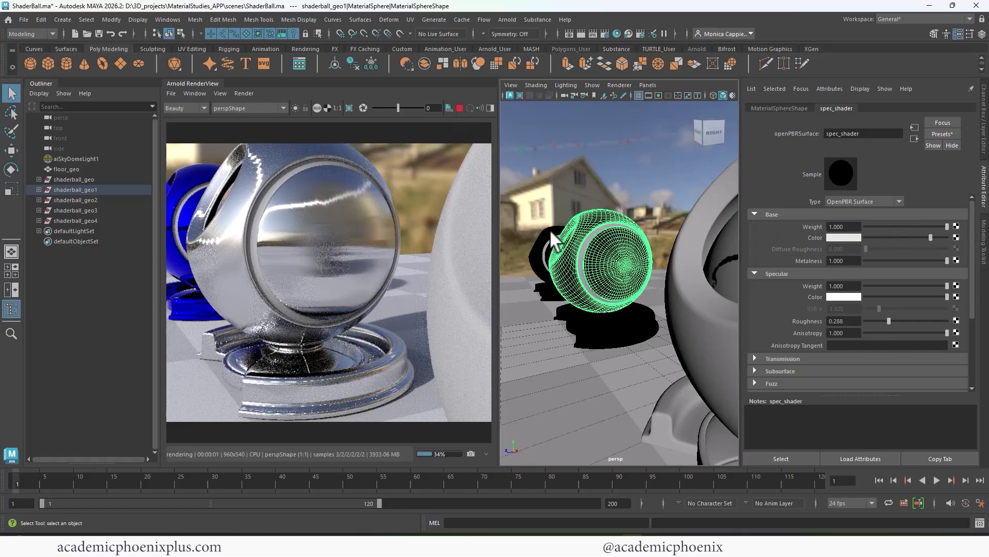
{"action": "mouse_move", "coordinate": [947, 332]}
{"action": "left_mouse_down"}
{"action": "mouse_move", "coordinate": [828, 332]}
{"action": "mouse_move", "coordinate": [954, 332]}
{"action": "left_mouse_up"}
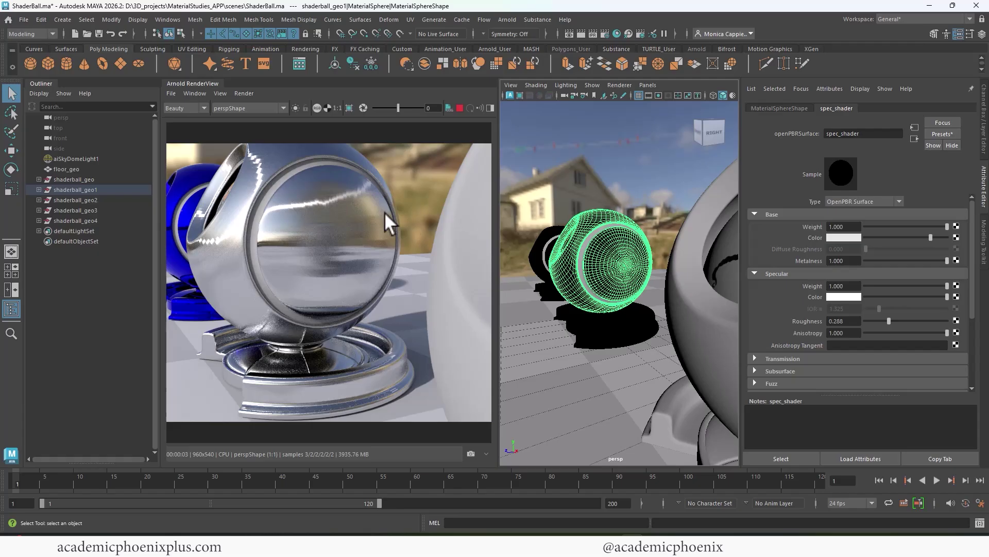
{"action": "mouse_move", "coordinate": [888, 320]}
{"action": "left_mouse_down"}
{"action": "mouse_move", "coordinate": [878, 319]}
{"action": "mouse_move", "coordinate": [919, 320]}
{"action": "mouse_move", "coordinate": [882, 322]}
{"action": "left_mouse_up"}
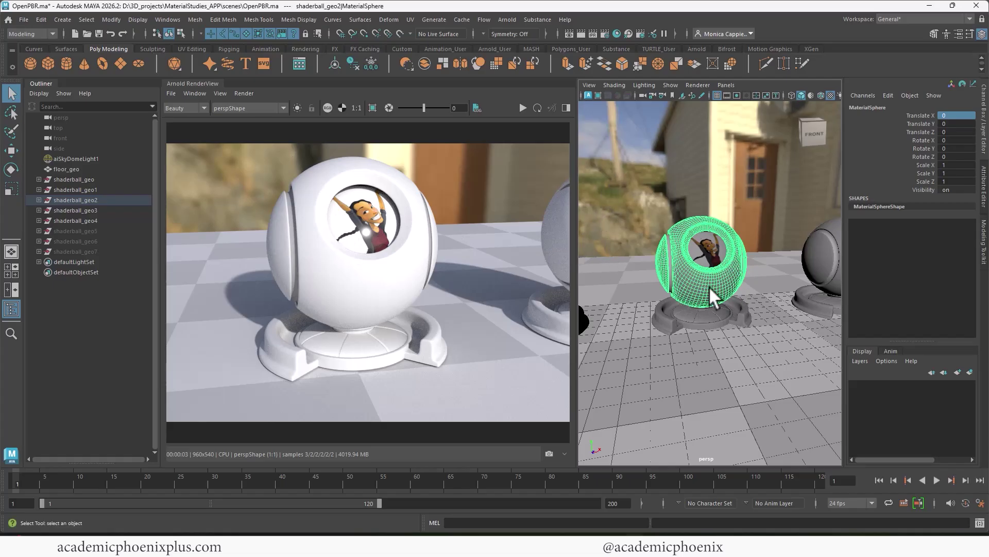
- Assign a new OpenPBR Surface material to the shader ball's inner ring and outer base
{"action": "left_click", "coordinate": [708, 312]}
{"action": "left_click", "coordinate": [744, 313]}
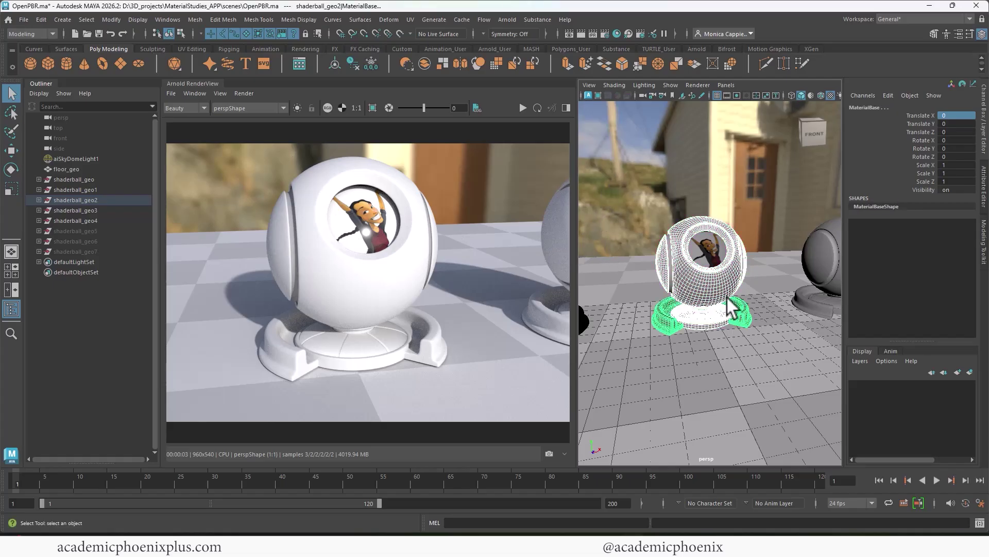
{"action": "right_click", "coordinate": [715, 285]}
{"action": "mouse_move", "coordinate": [744, 500]}
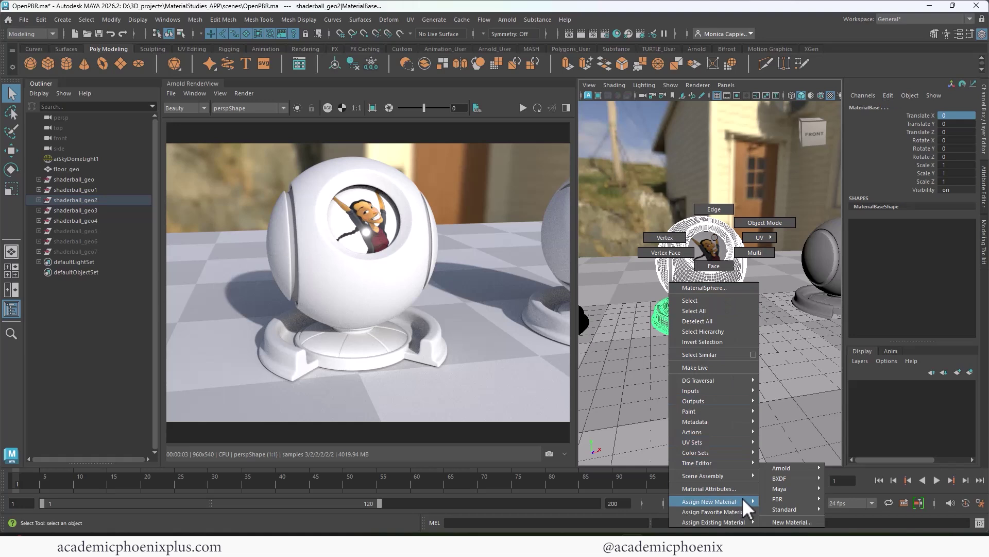
{"action": "left_click", "coordinate": [796, 522]}
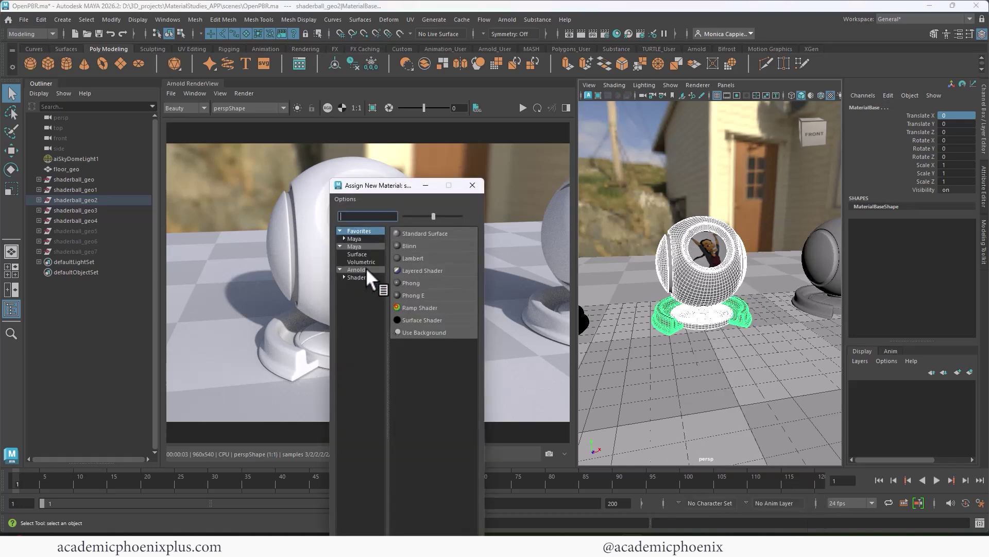
{"action": "left_click", "coordinate": [369, 245]}
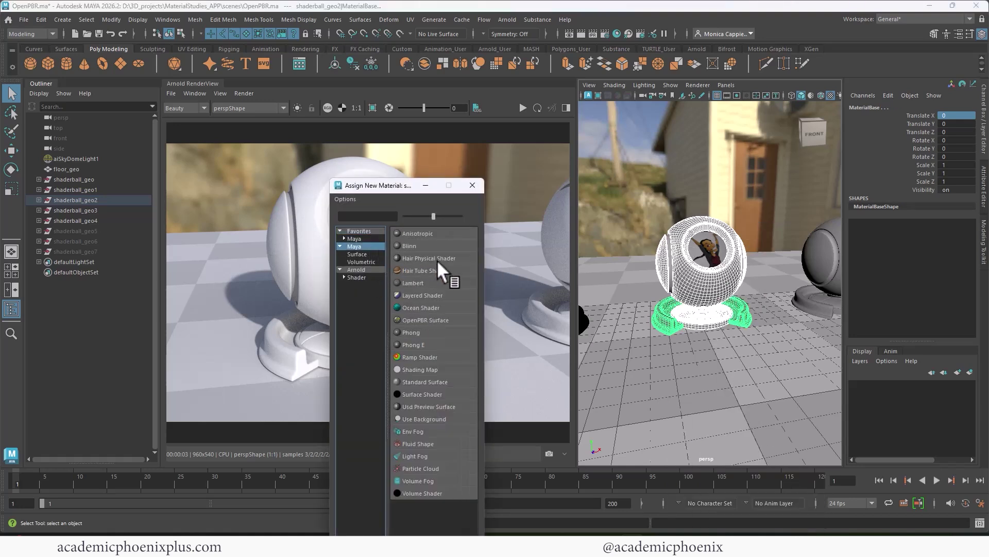
{"action": "left_click", "coordinate": [440, 319]}
- Set Transmission Weight to 1.0 and start an IPR render of the glass shader ball
{"action": "left_click", "coordinate": [804, 213]}
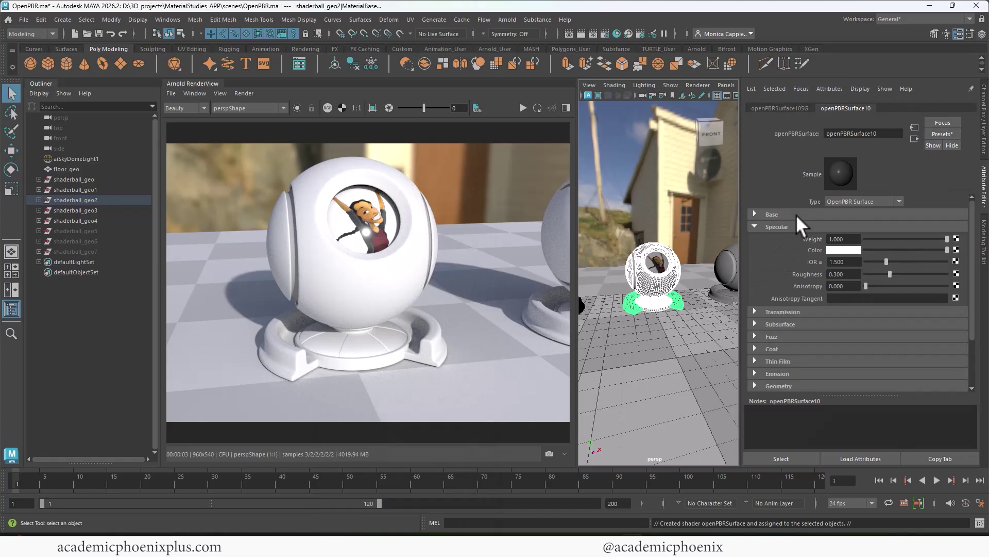
{"action": "left_click", "coordinate": [791, 225]}
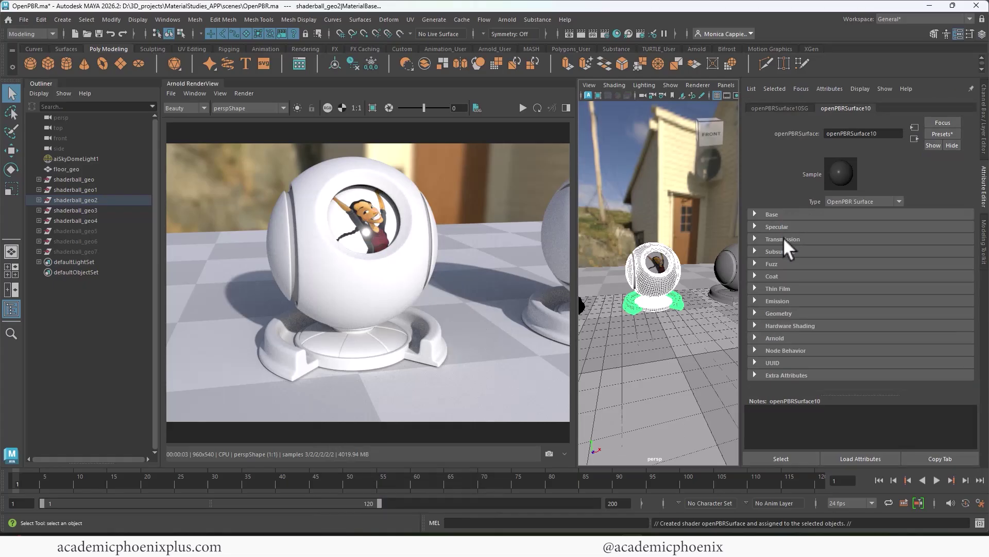
{"action": "left_click", "coordinate": [784, 238]}
{"action": "left_click_drag", "start_coordinate": [865, 251], "coordinate": [951, 246]}
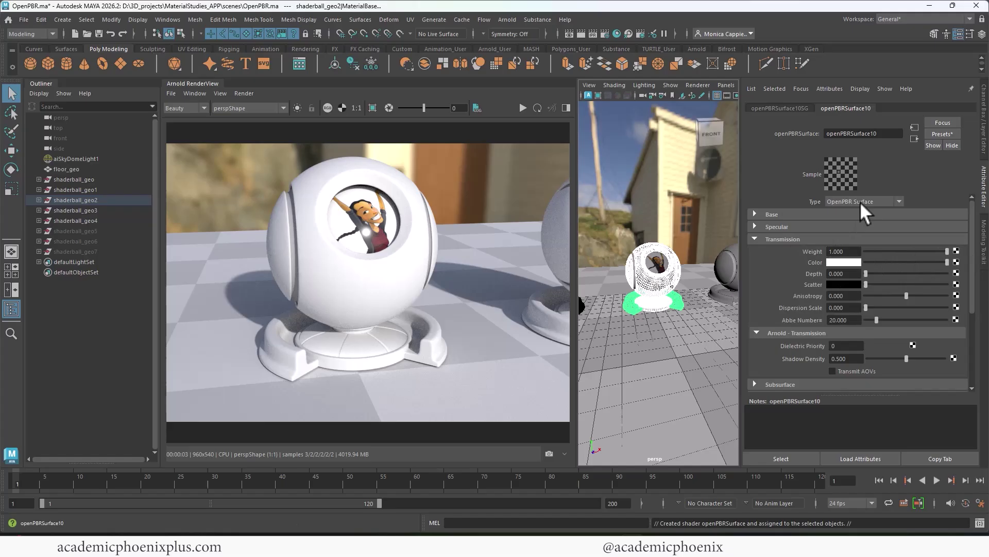
{"action": "left_click", "coordinate": [522, 107]}
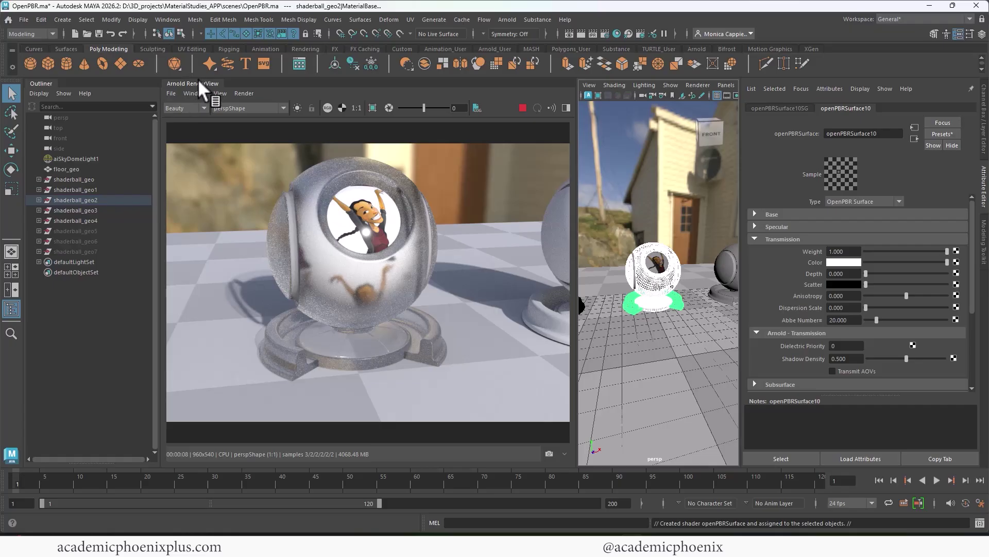
{"action": "left_click_drag", "start_coordinate": [198, 79], "coordinate": [181, 156]}
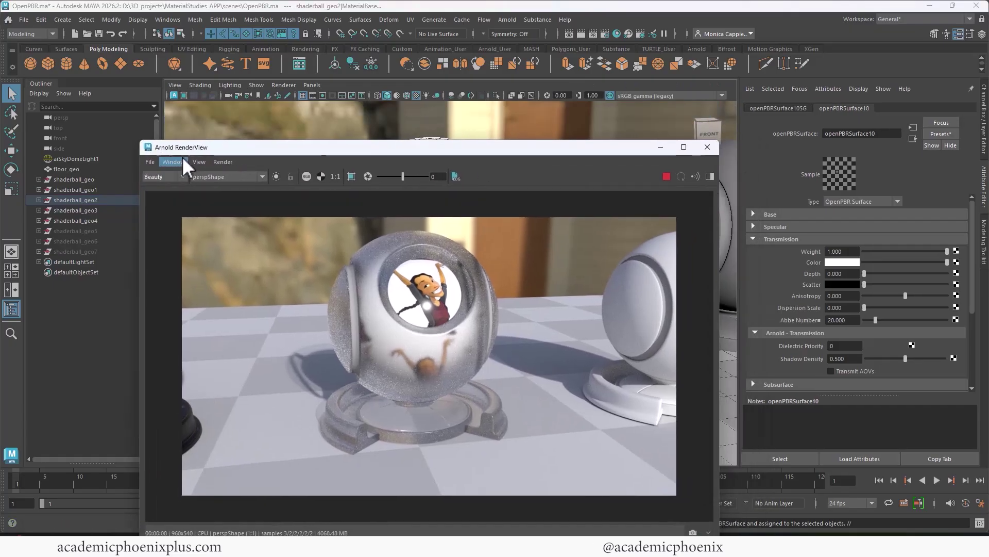
{"action": "left_click", "coordinate": [707, 147]}
{"action": "left_click", "coordinate": [580, 34]}
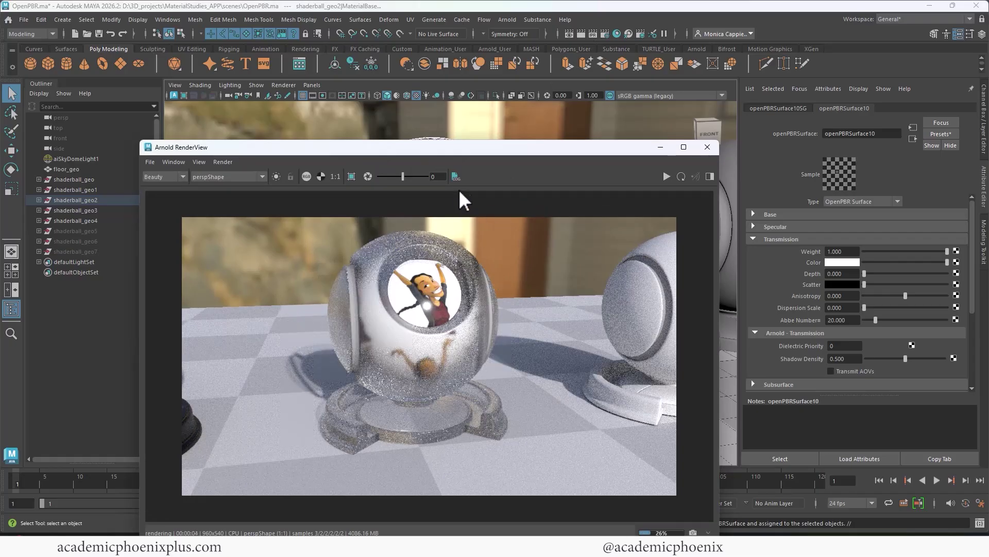
{"action": "left_click_drag", "start_coordinate": [474, 147], "coordinate": [165, 175]}
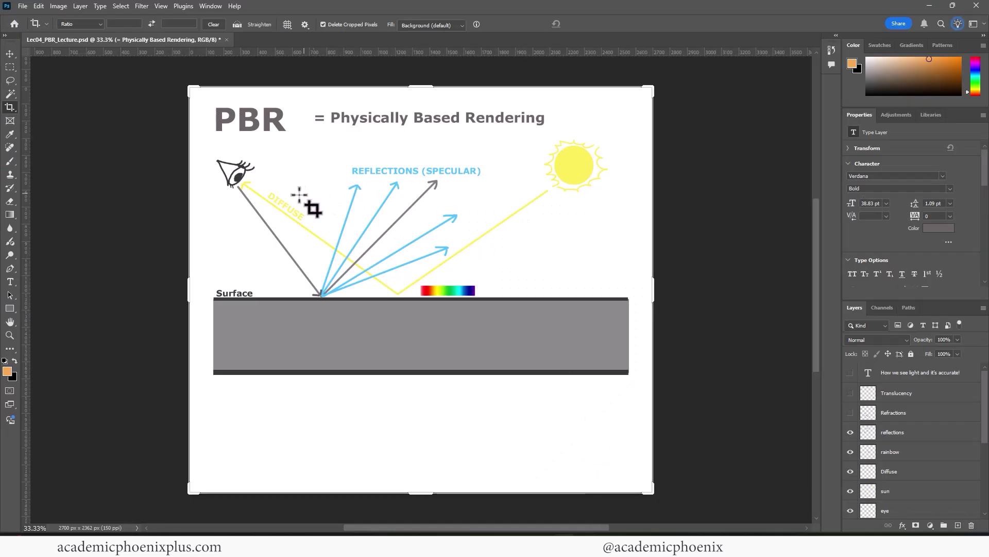
- Switch to the Move tool and make the Refractions layer visible
{"action": "left_click", "coordinate": [11, 53]}
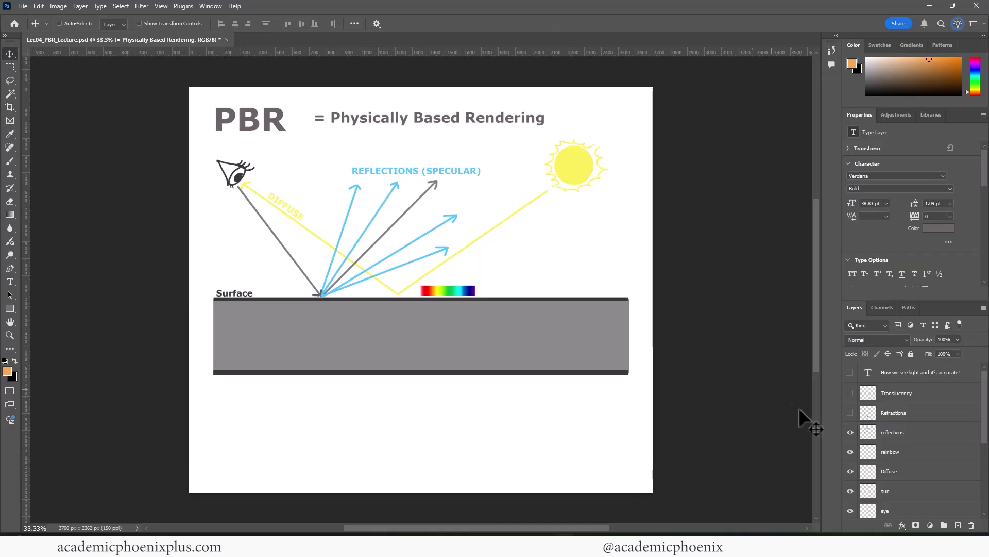
{"action": "left_click", "coordinate": [850, 413]}
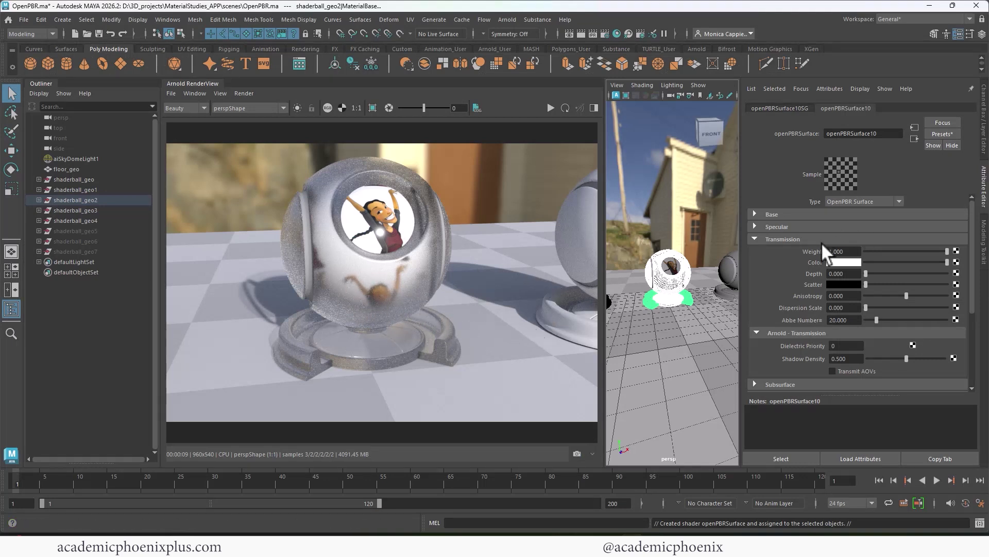
- Drop the glass material's specular roughness to 0 and re-render it in IPR
{"action": "left_click", "coordinate": [778, 227]}
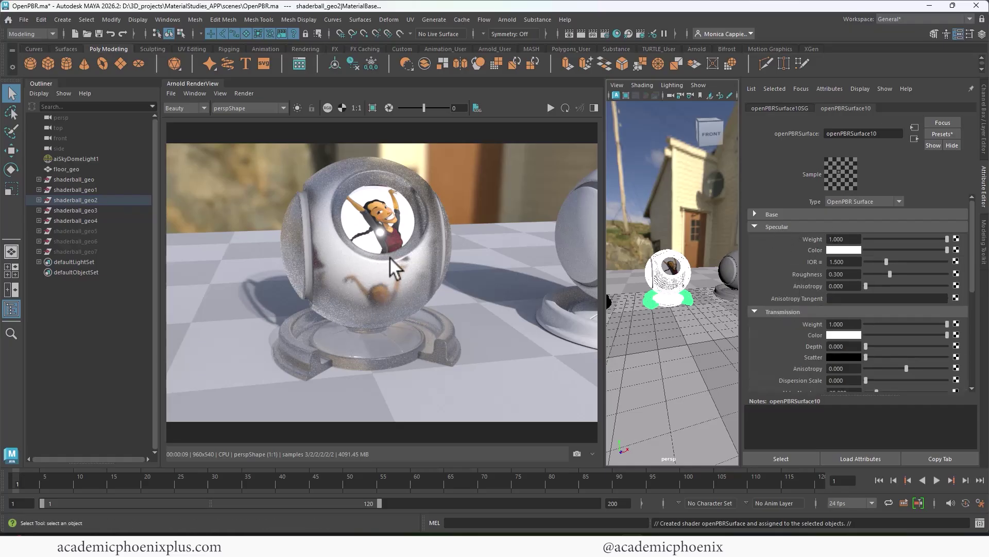
{"action": "left_click_drag", "start_coordinate": [889, 274], "coordinate": [885, 274]}
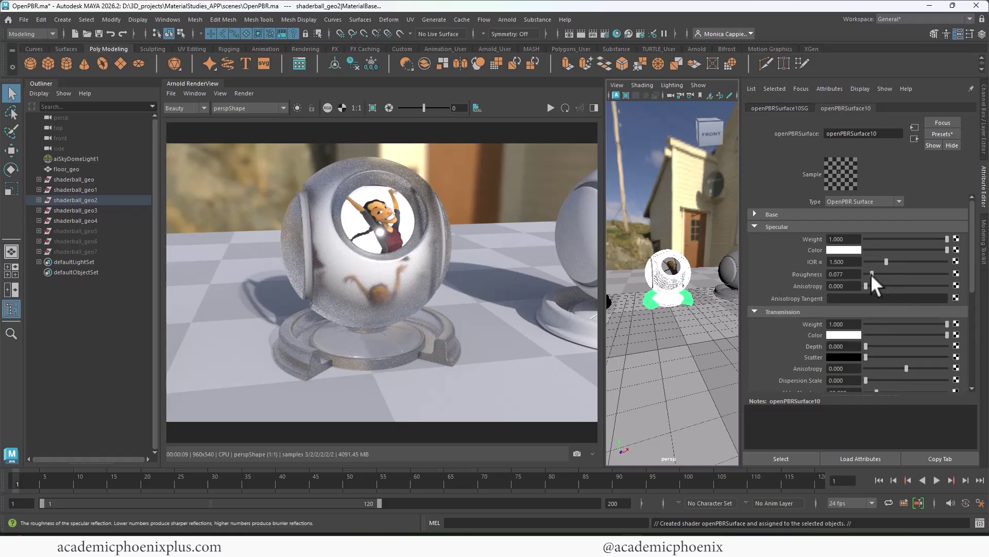
{"action": "left_click", "coordinate": [550, 107]}
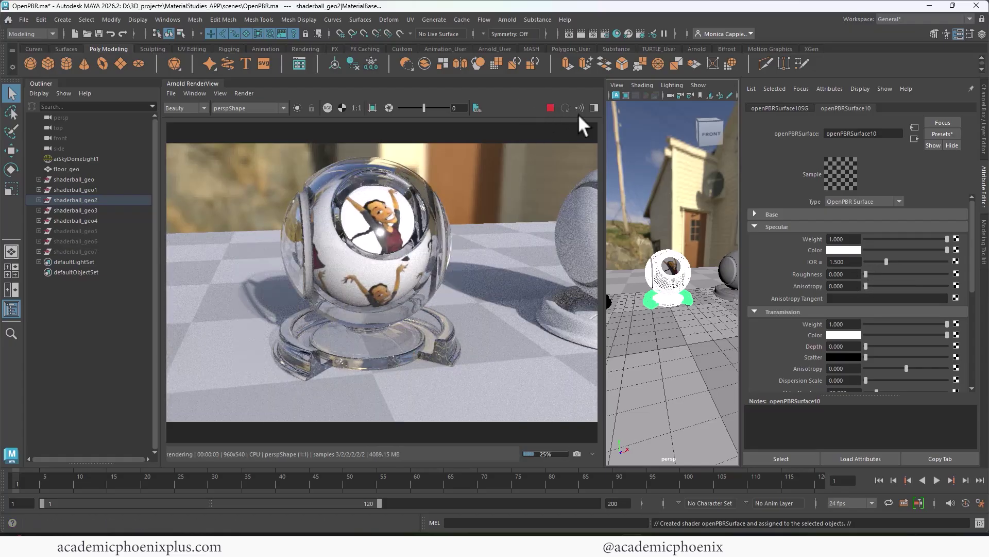
{"action": "left_click", "coordinate": [550, 108]}
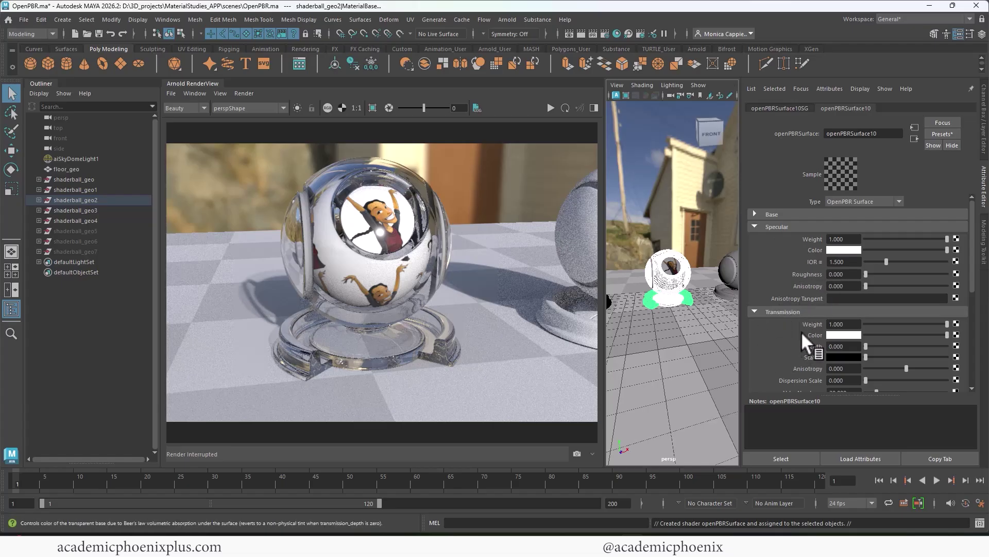
- Enter .5 in the Transmission Weight field
{"action": "scroll", "coordinate": [848, 302], "scroll_direction": "down", "scroll_amount": 2}
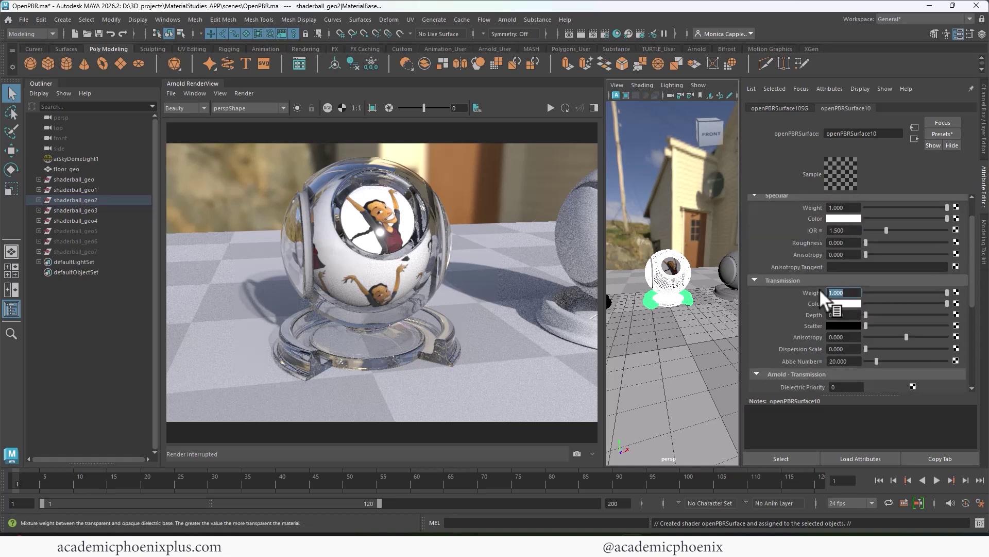
{"action": "left_click", "coordinate": [844, 292]}
{"action": "type", "text": ".5"}
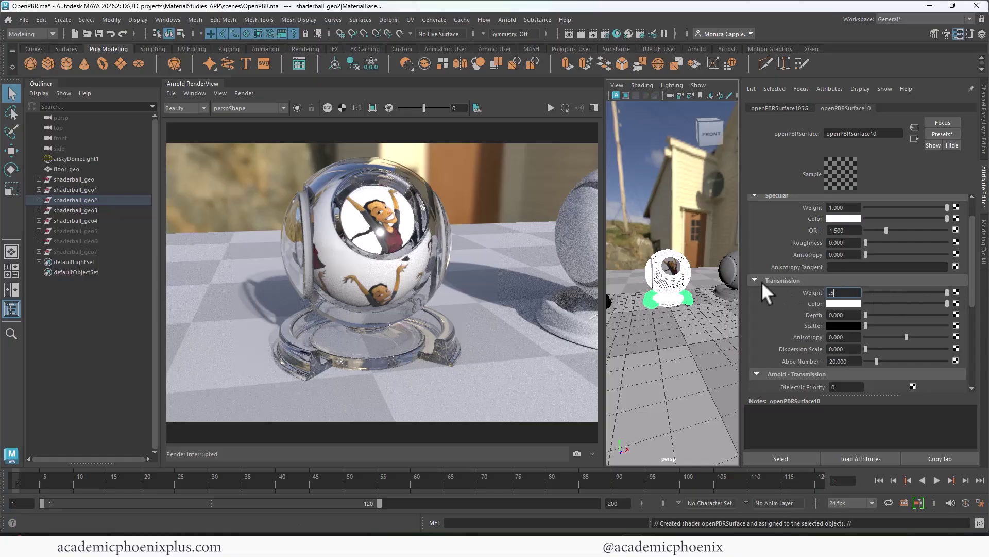
{"action": "key", "text": "Return"}
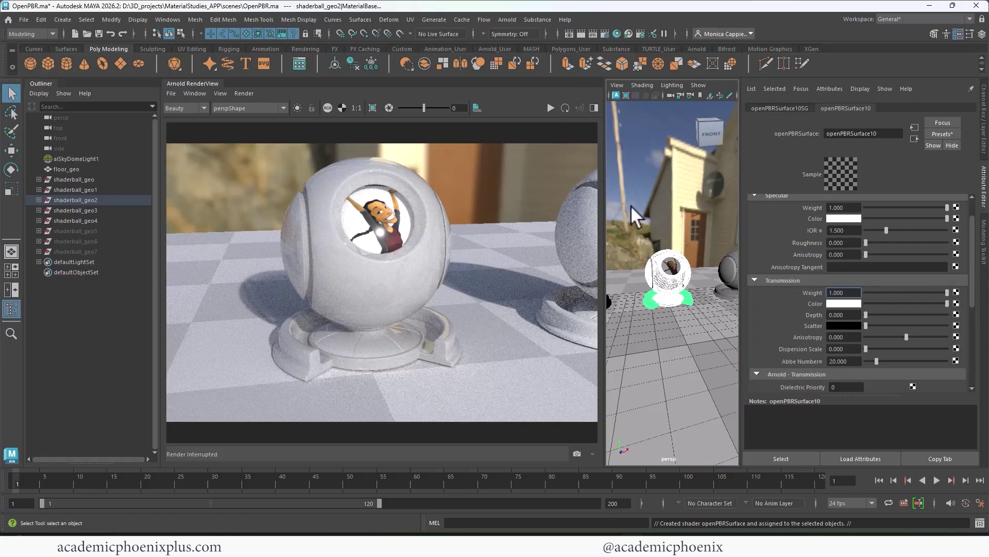
- Set the transmission colour to cyan and refresh the IPR render
{"action": "left_click", "coordinate": [844, 303]}
{"action": "left_click", "coordinate": [842, 275]}
{"action": "left_click", "coordinate": [550, 108]}
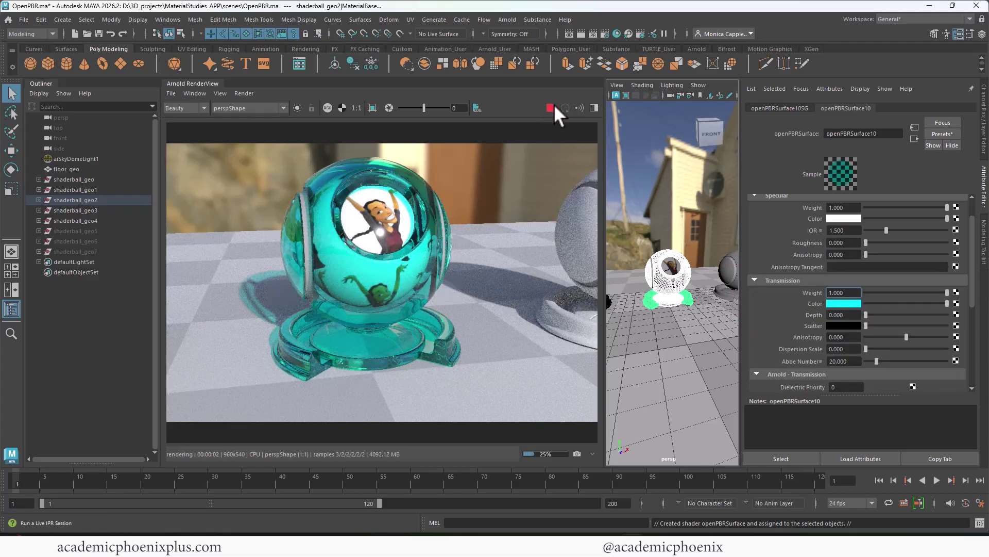
{"action": "left_click", "coordinate": [550, 108]}
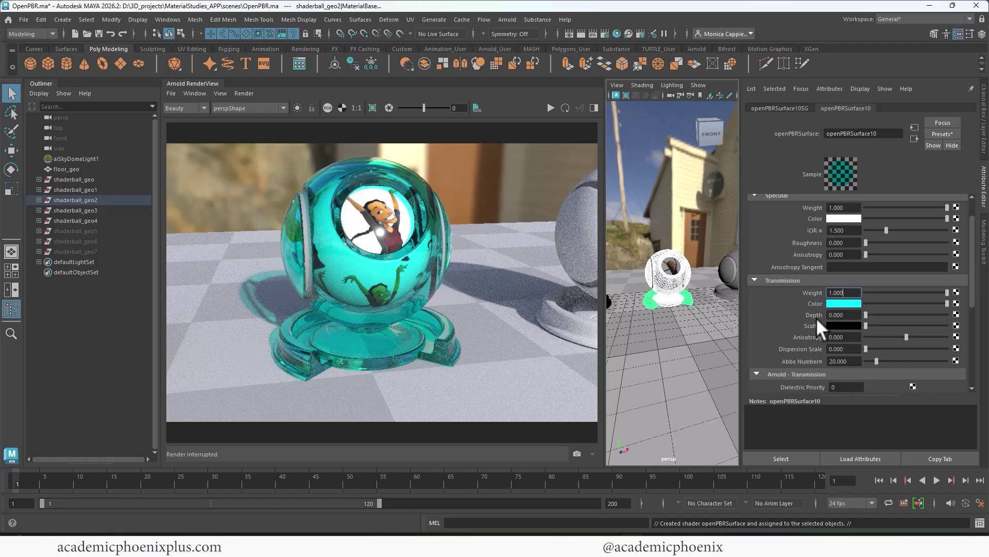
- Set transmission depth to 1 and the scatter colour to yellow
{"action": "left_click_drag", "start_coordinate": [867, 314], "coordinate": [981, 313]}
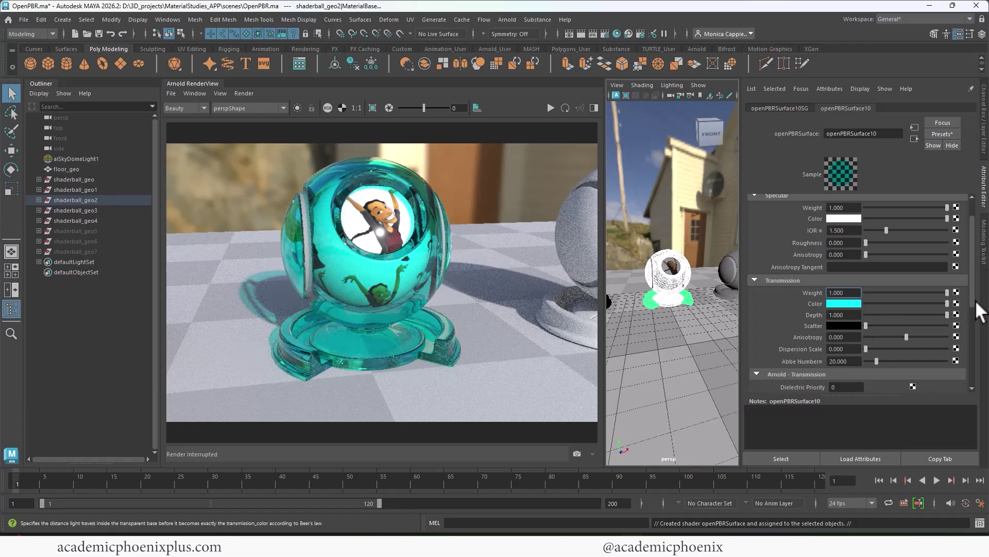
{"action": "left_click", "coordinate": [550, 107]}
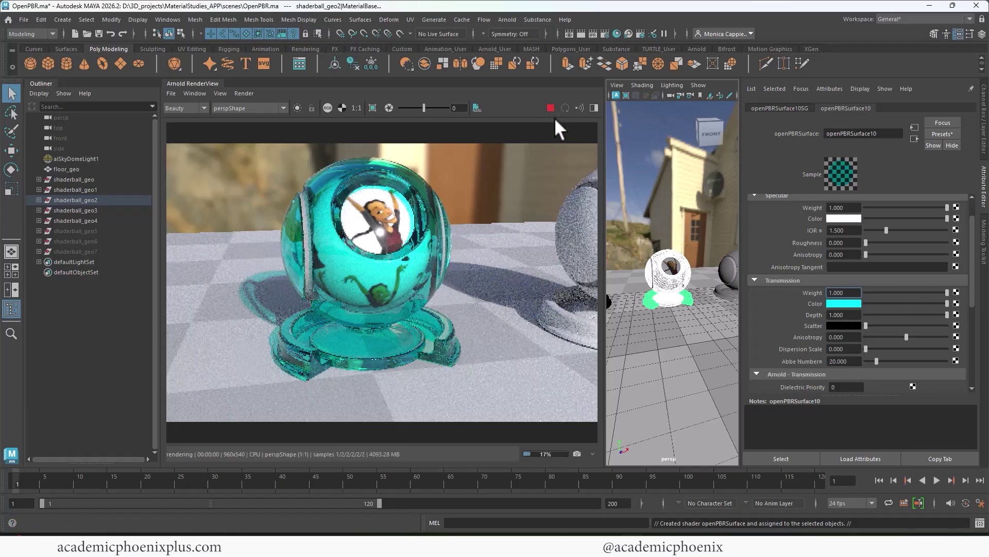
{"action": "left_click", "coordinate": [845, 325]}
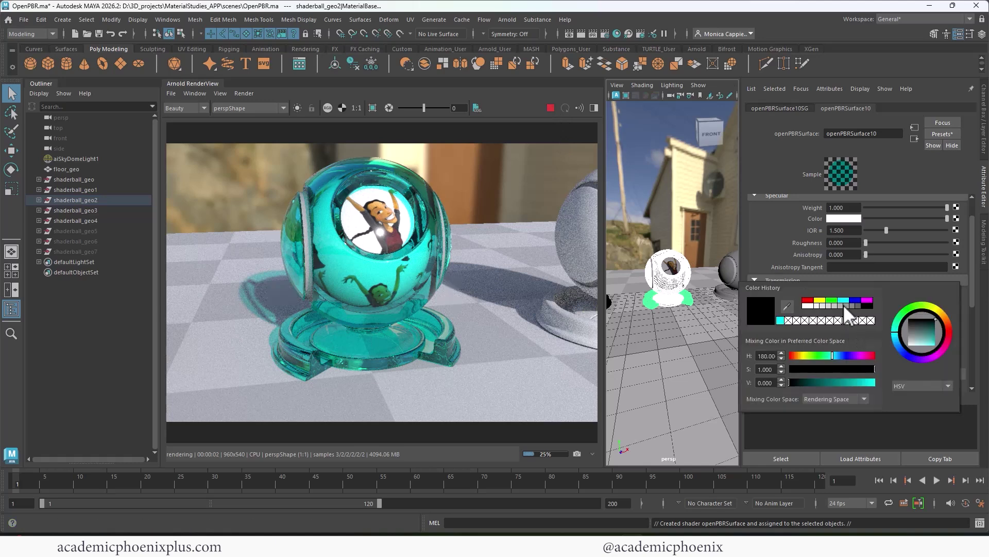
{"action": "left_click", "coordinate": [823, 301]}
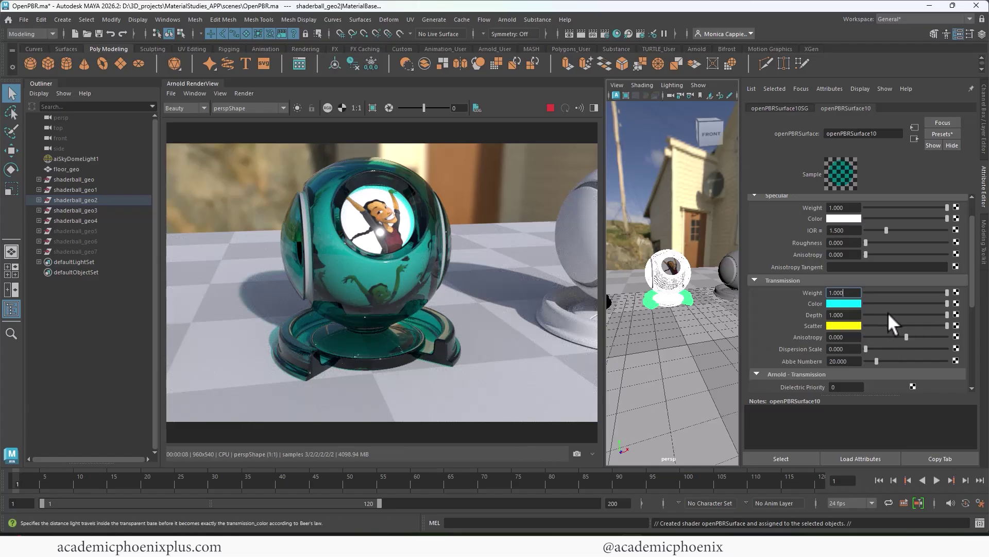
{"action": "left_click_drag", "start_coordinate": [886, 314], "coordinate": [824, 313]}
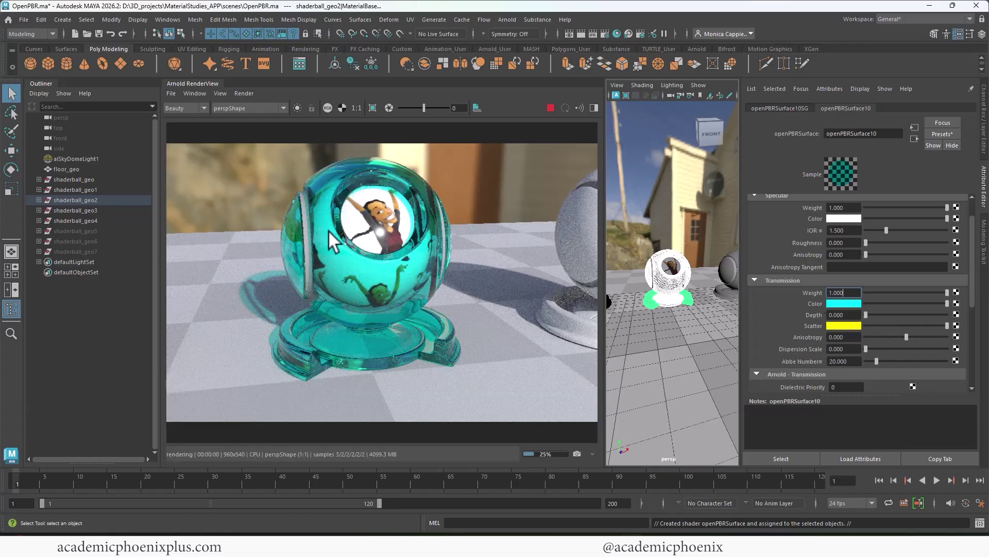
{"action": "left_click_drag", "start_coordinate": [866, 314], "coordinate": [978, 311]}
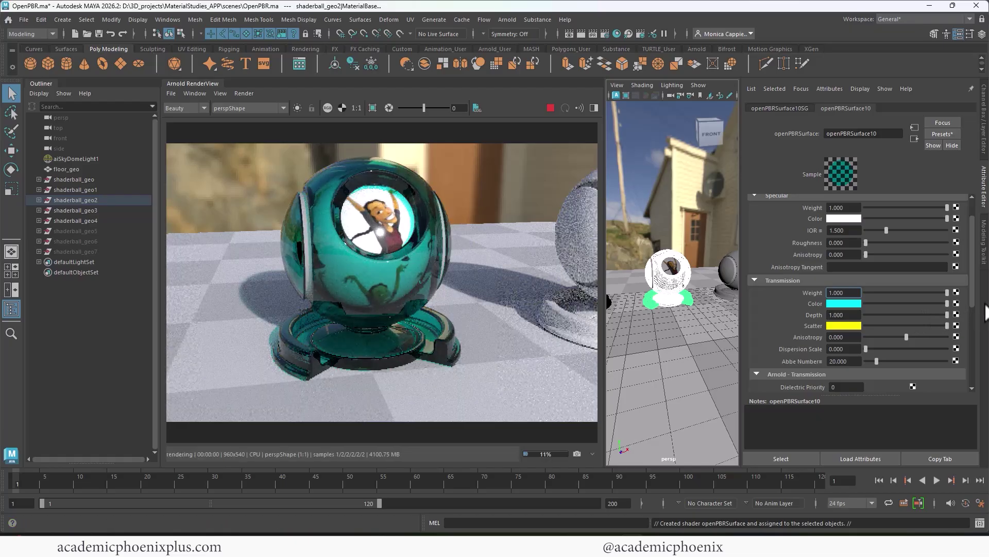
- Change the scatter colour to magenta and raise transmission depth to 5, then 10
{"action": "left_click", "coordinate": [550, 107]}
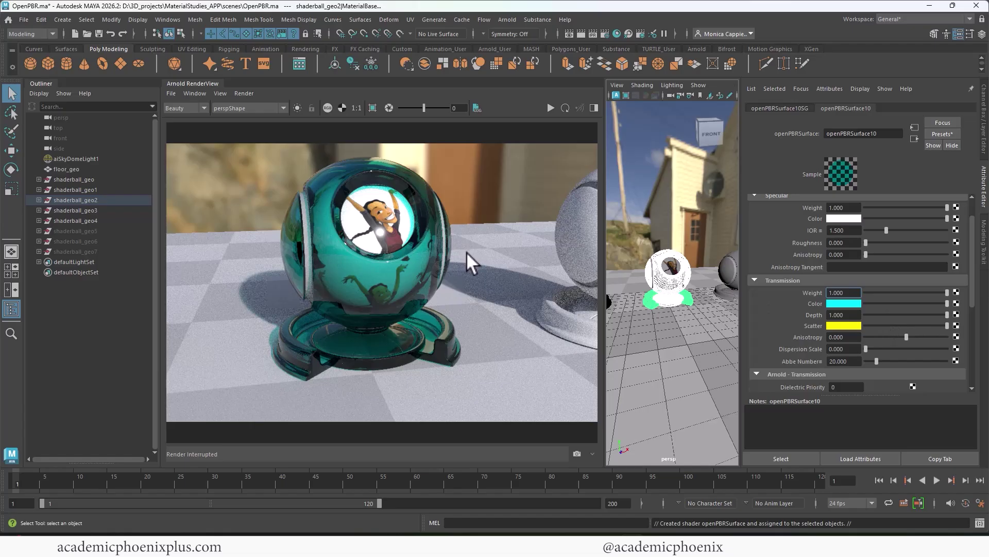
{"action": "left_click", "coordinate": [843, 326]}
{"action": "left_click", "coordinate": [878, 298]}
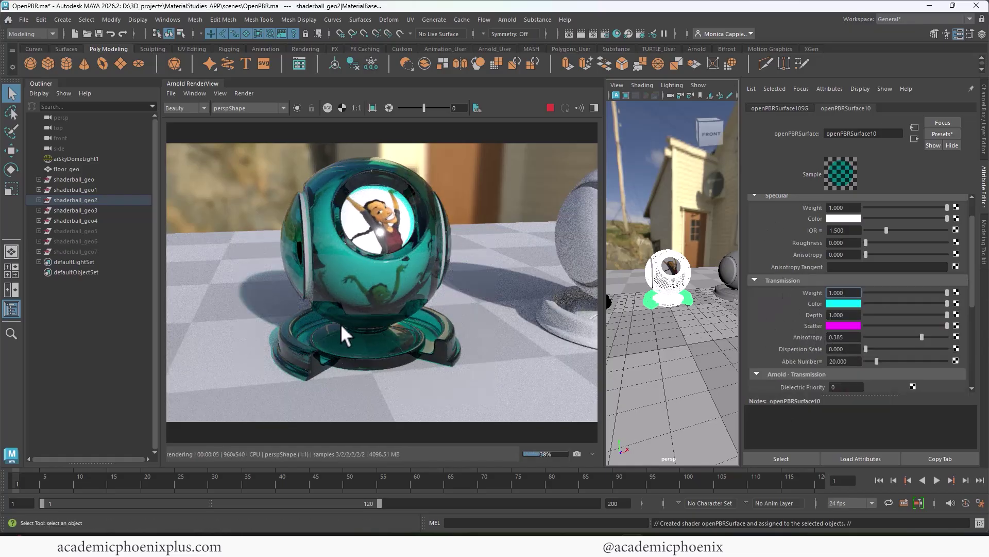
{"action": "double_click", "coordinate": [843, 315]}
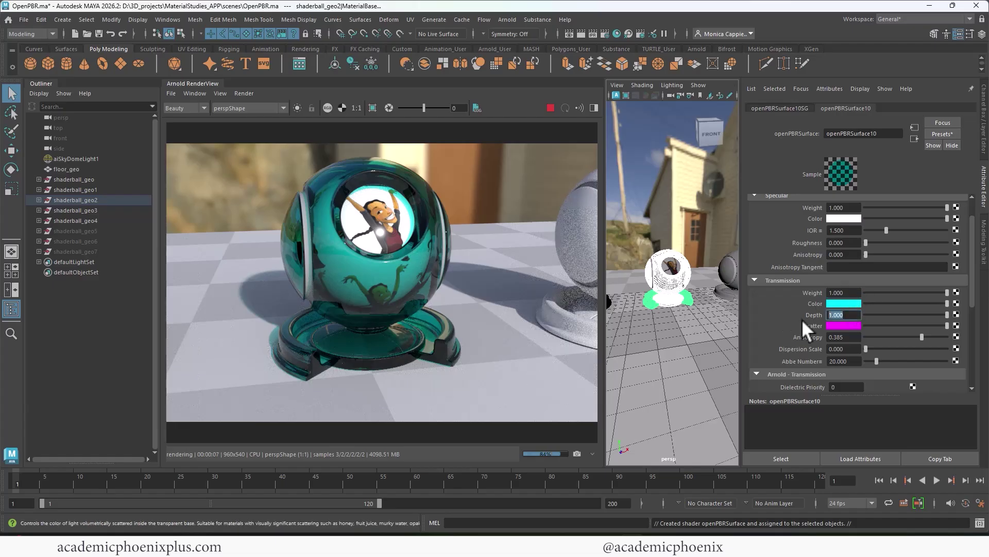
{"action": "type", "text": "5"}
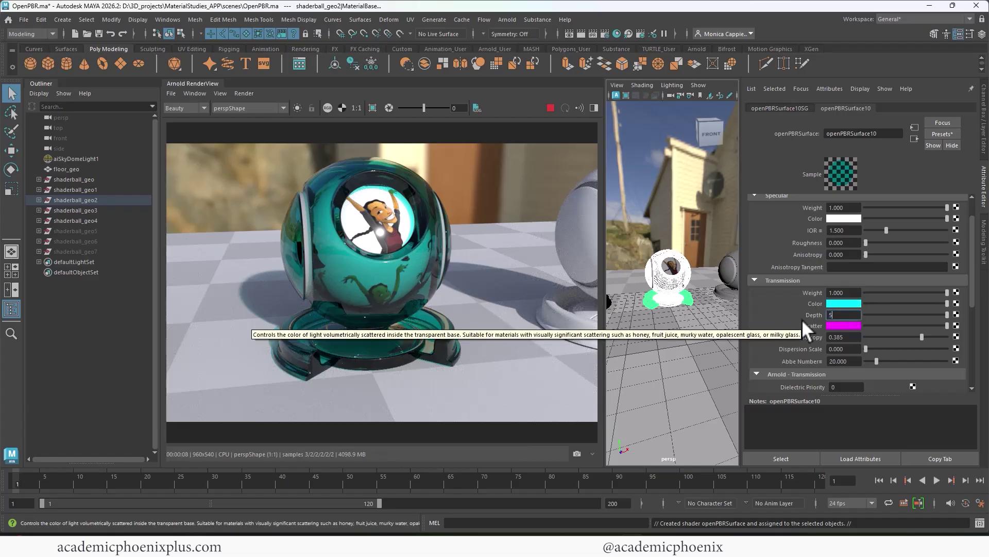
{"action": "key", "text": "Return"}
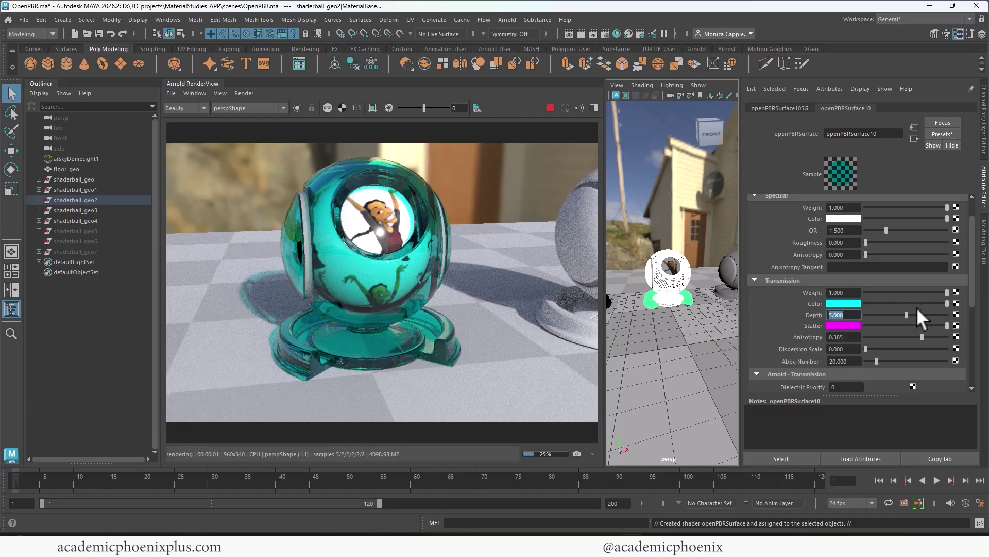
{"action": "left_click", "coordinate": [908, 314]}
{"action": "left_click_drag", "start_coordinate": [906, 312], "coordinate": [880, 314]}
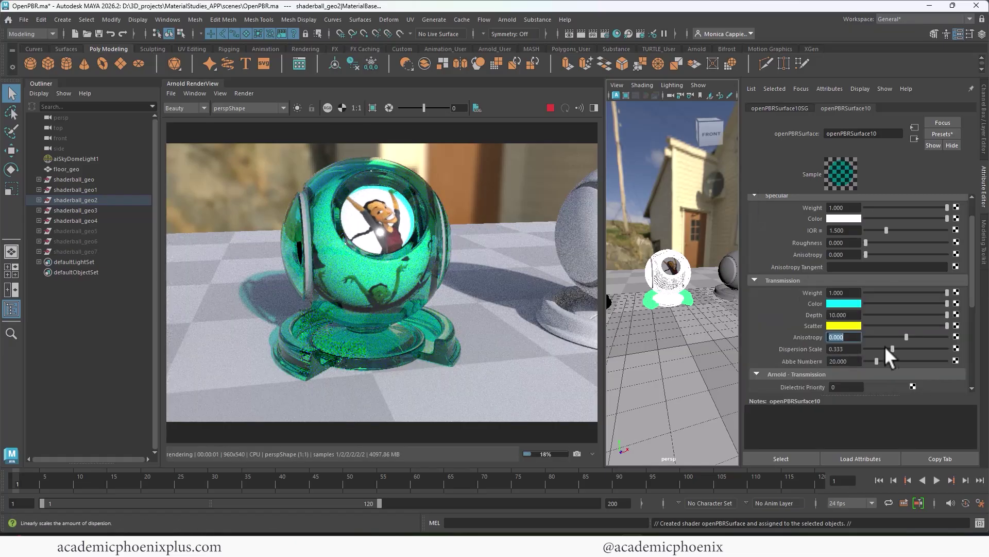
- Set transmission depth to 1 and begin raising the dispersion scale
{"action": "mouse_move", "coordinate": [885, 345]}
{"action": "left_mouse_down"}
{"action": "mouse_move", "coordinate": [846, 346]}
{"action": "mouse_move", "coordinate": [904, 344]}
{"action": "mouse_move", "coordinate": [882, 344]}
{"action": "left_mouse_up"}
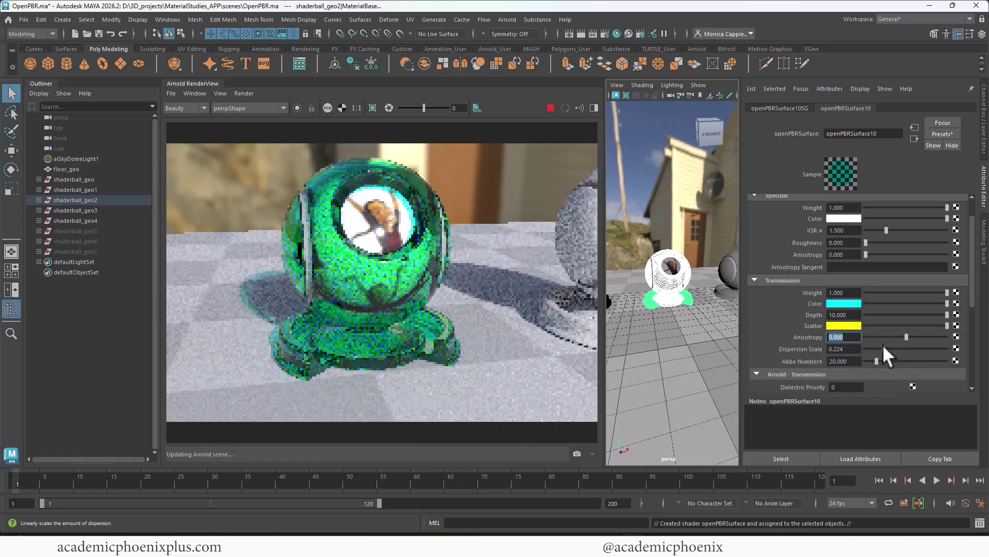
{"action": "left_click", "coordinate": [857, 315]}
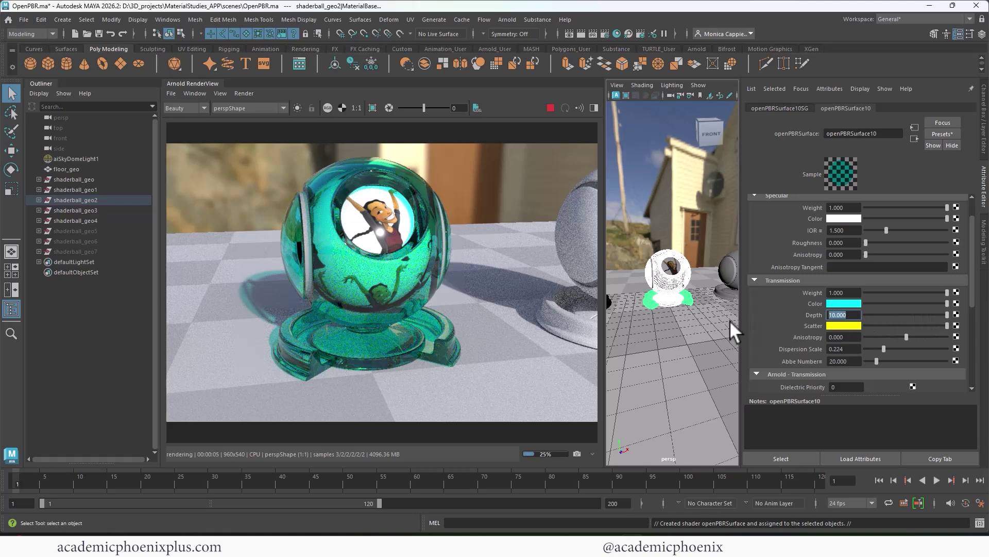
{"action": "type", "text": "1"}
{"action": "key", "text": "Return"}
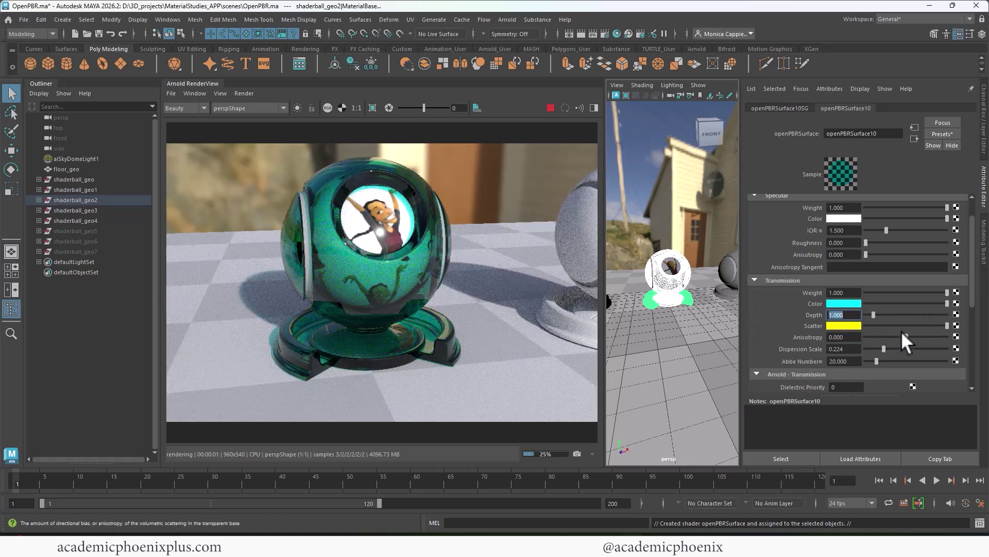
{"action": "left_click_drag", "start_coordinate": [885, 348], "coordinate": [948, 344]}
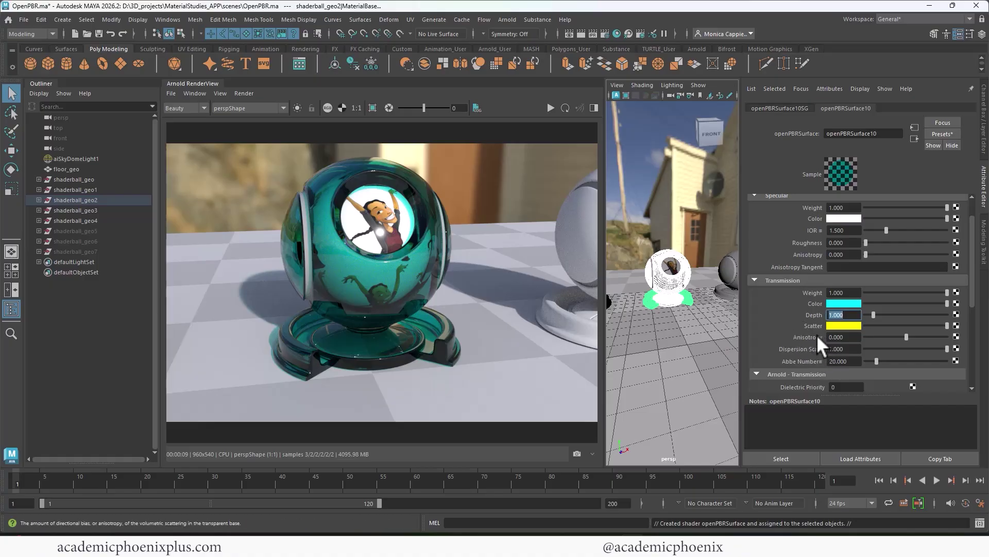
- Set dispersion scale to 1.0 and select the Specular IOR field (1.500)
{"action": "mouse_move", "coordinate": [971, 299]}
{"action": "left_mouse_down"}
{"action": "mouse_move", "coordinate": [979, 309]}
{"action": "mouse_move", "coordinate": [967, 302]}
{"action": "left_mouse_up"}
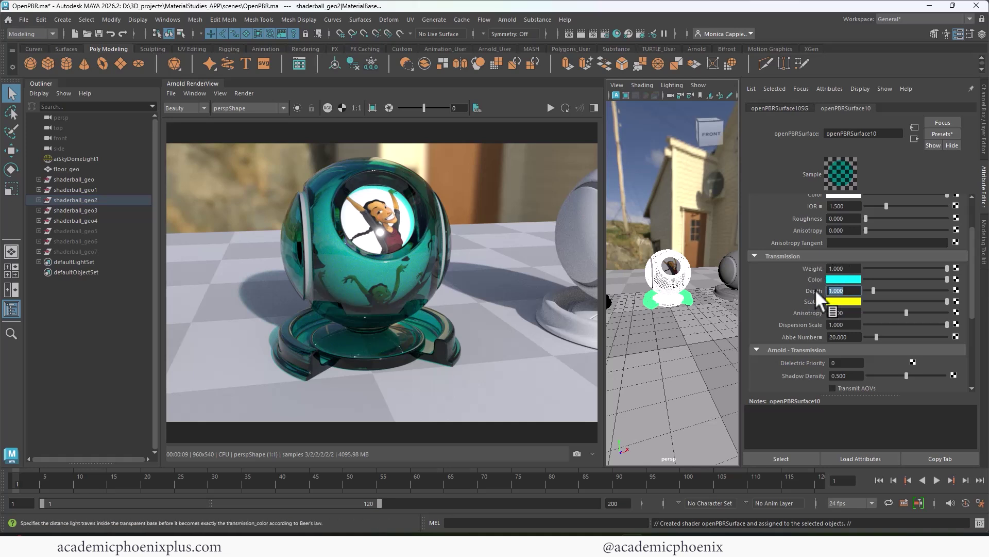
{"action": "scroll", "coordinate": [972, 295], "scroll_direction": "down", "scroll_amount": 3}
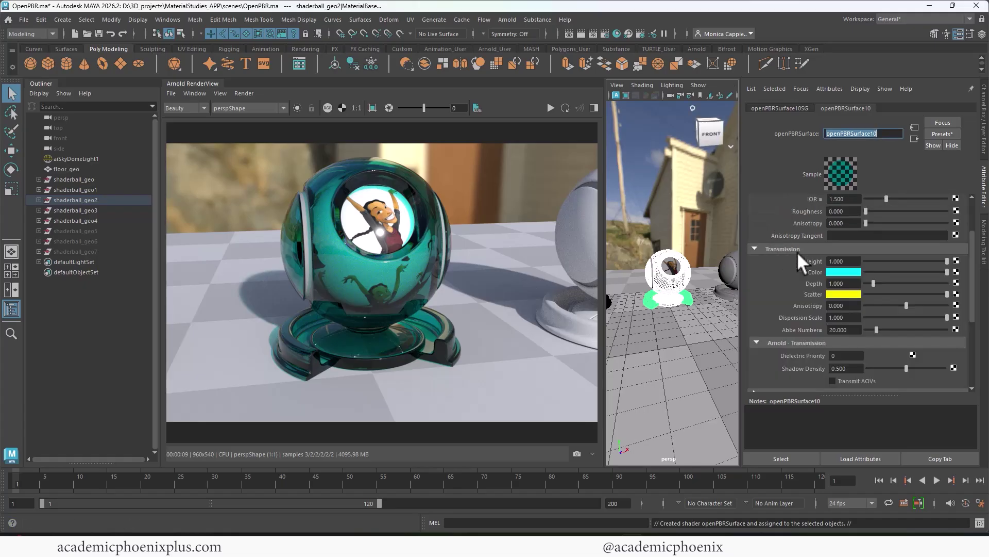
{"action": "scroll", "coordinate": [968, 258], "scroll_direction": "up", "scroll_amount": 4}
{"action": "scroll", "coordinate": [968, 256], "scroll_direction": "up", "scroll_amount": 2}
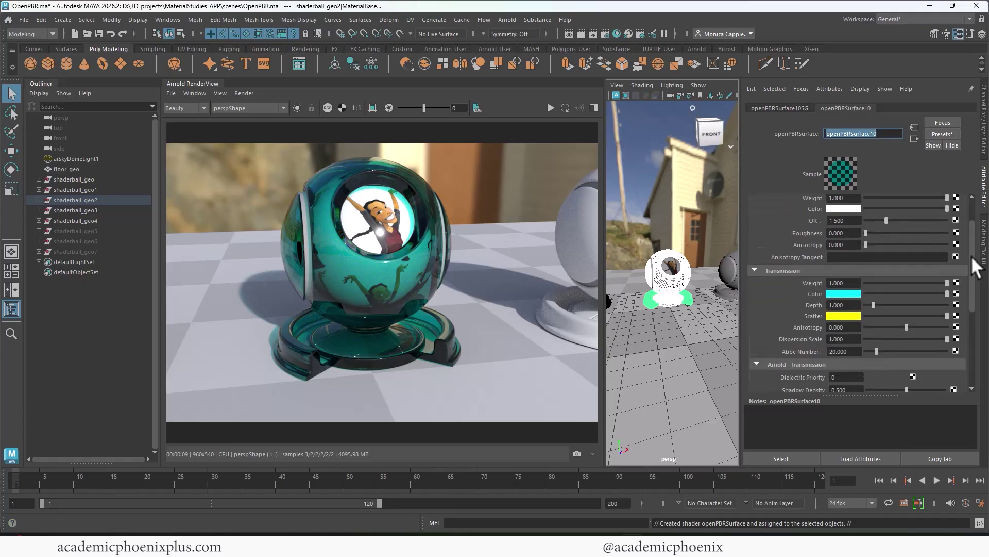
{"action": "scroll", "coordinate": [972, 252], "scroll_direction": "up", "scroll_amount": 1}
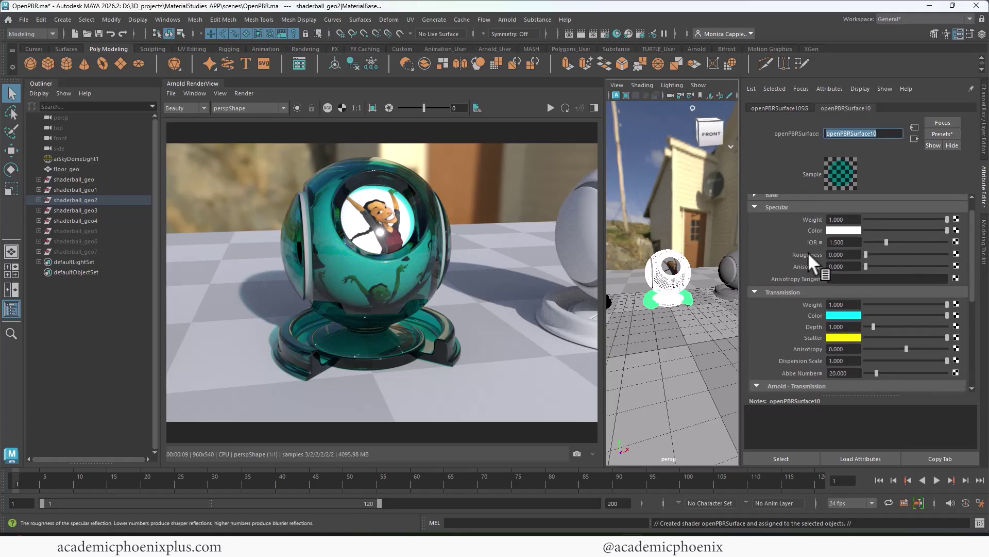
{"action": "left_click", "coordinate": [841, 242]}
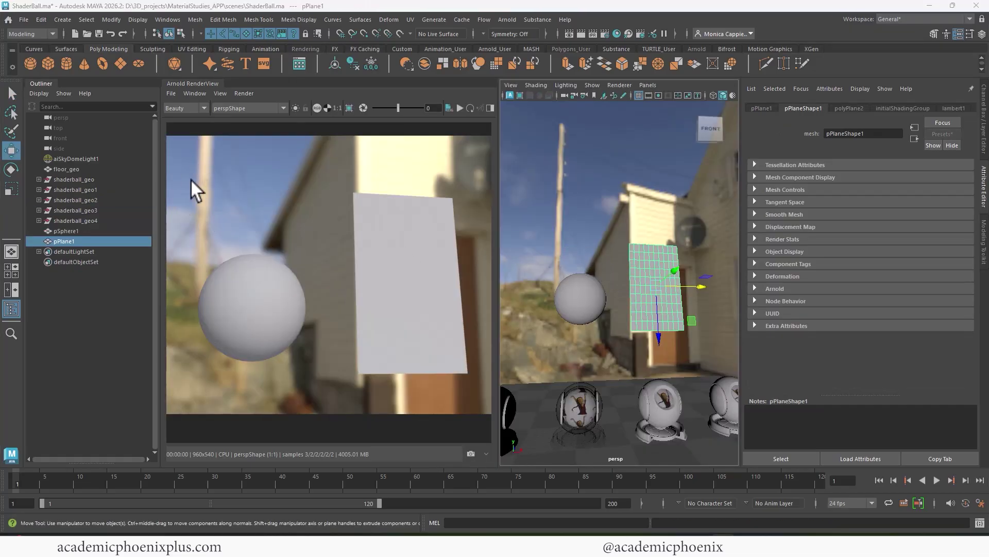
- Select pSphere1 and pPlane1 and assign them one new OpenPBR Surface material
{"action": "left_click", "coordinate": [567, 298]}
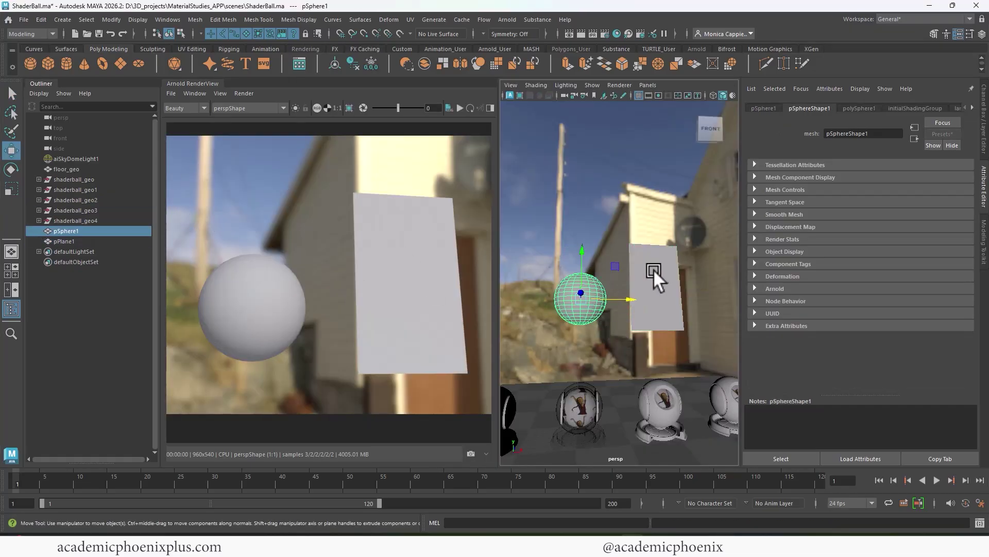
{"action": "left_click", "coordinate": [652, 270]}
{"action": "left_click", "coordinate": [584, 291]}
{"action": "left_click", "coordinate": [648, 274], "text": "shift"}
{"action": "right_click_drag", "start_coordinate": [636, 263], "coordinate": [649, 502]}
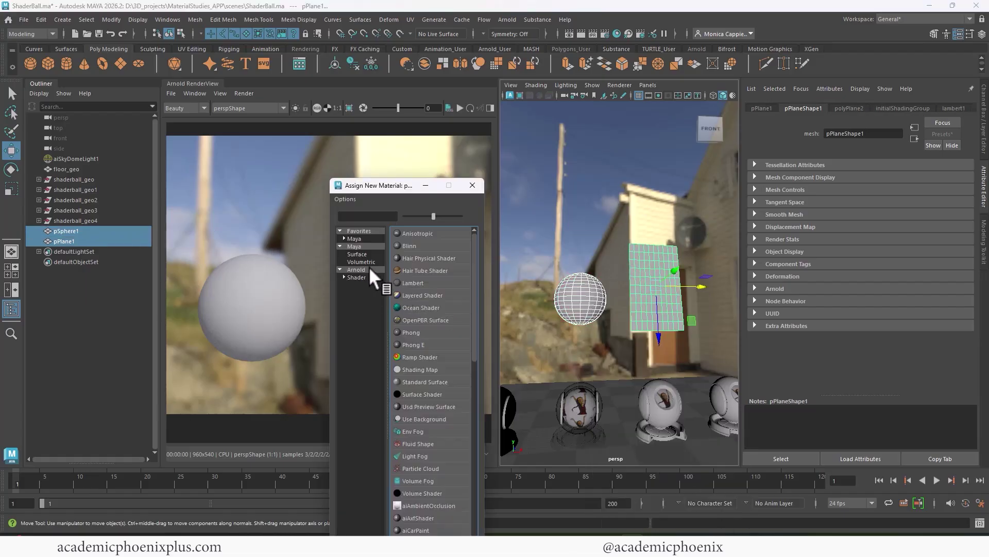
{"action": "left_click", "coordinate": [422, 321]}
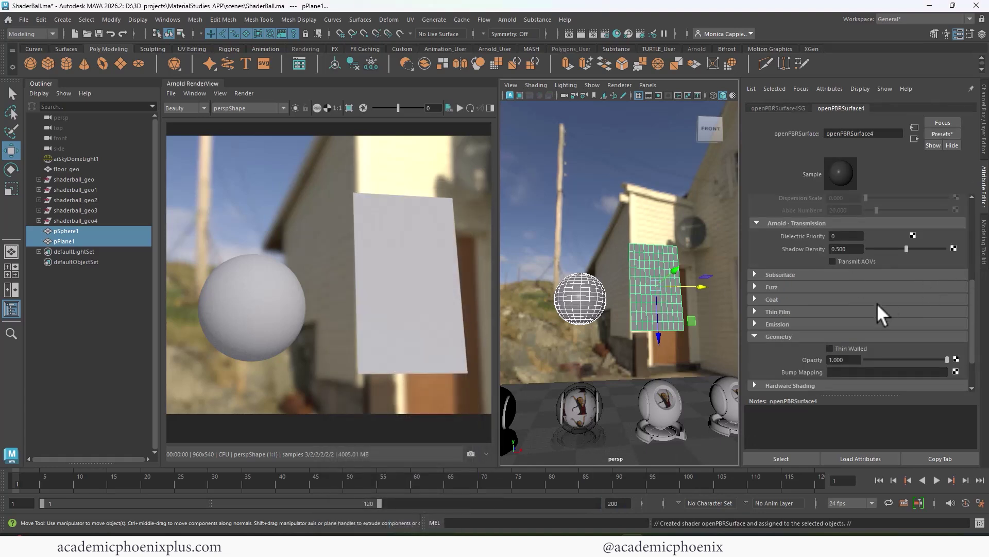
{"action": "scroll", "coordinate": [972, 281], "scroll_direction": "up", "scroll_amount": 5}
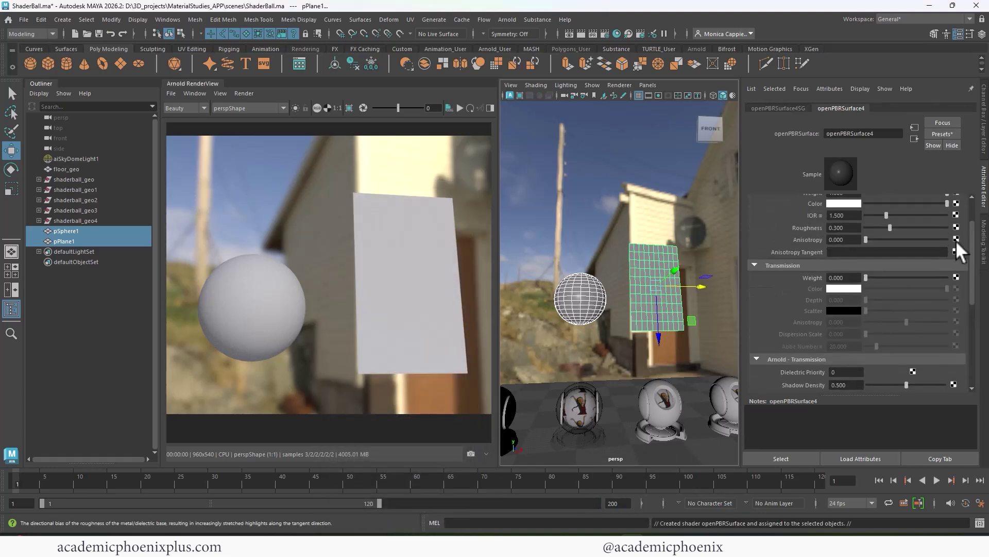
- Set openPBRSurface4's Transmission Weight to 1.0 and preview the glass live in Arnold IPR from a new angle
{"action": "left_click_drag", "start_coordinate": [866, 277], "coordinate": [948, 278]}
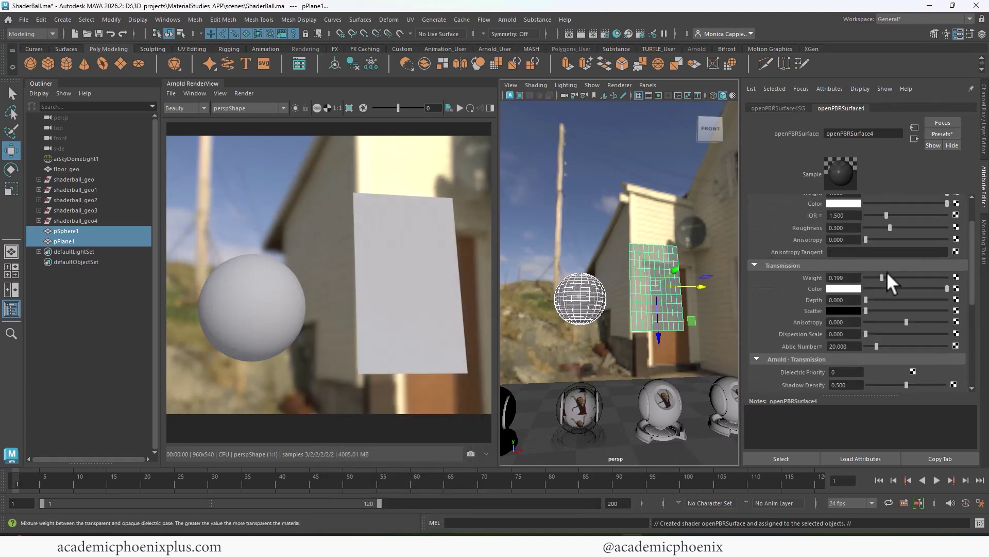
{"action": "left_click", "coordinate": [449, 107]}
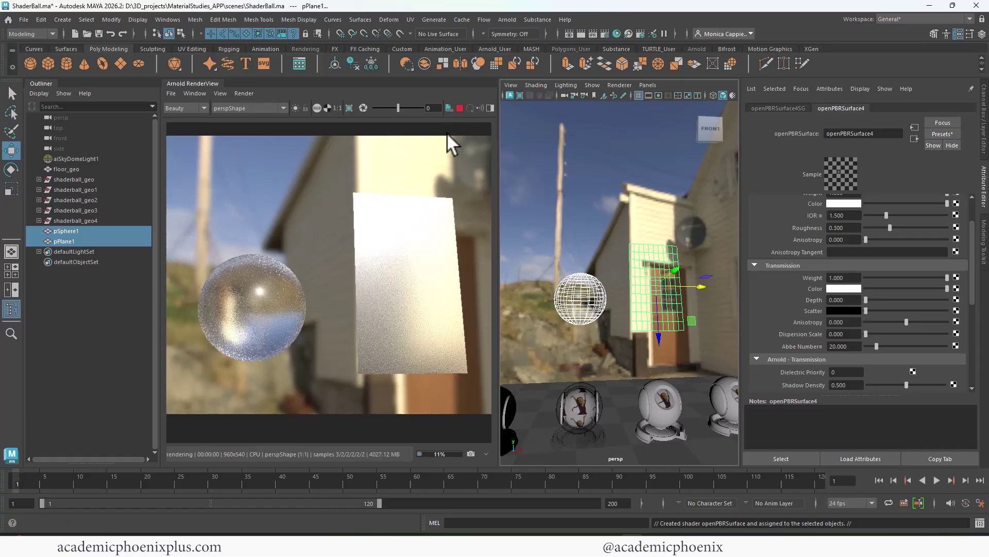
{"action": "left_click_drag", "start_coordinate": [634, 244], "coordinate": [614, 236], "text": "alt"}
{"action": "left_click", "coordinate": [460, 107]}
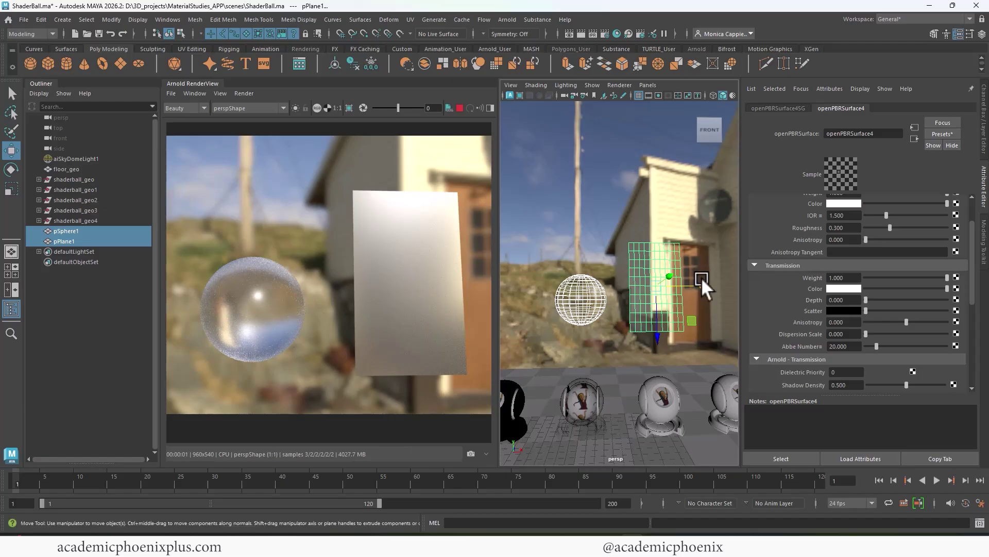
- Drop openPBRSurface4's Specular Roughness to 0.077 for sharper, clearer glass
{"action": "scroll", "coordinate": [972, 275], "scroll_direction": "up", "scroll_amount": 1}
{"action": "scroll", "coordinate": [972, 275], "scroll_direction": "up", "scroll_amount": 2}
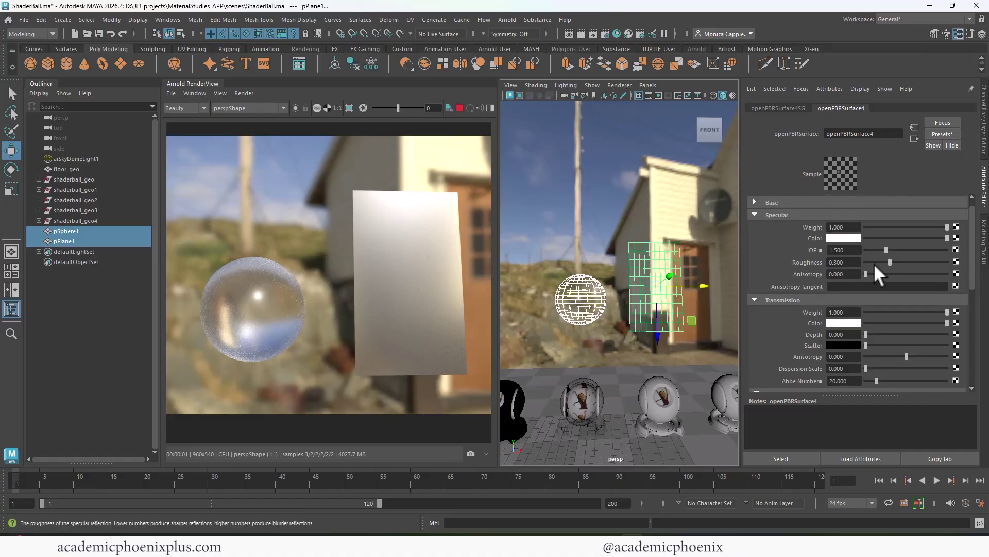
{"action": "left_click_drag", "start_coordinate": [888, 260], "coordinate": [871, 259]}
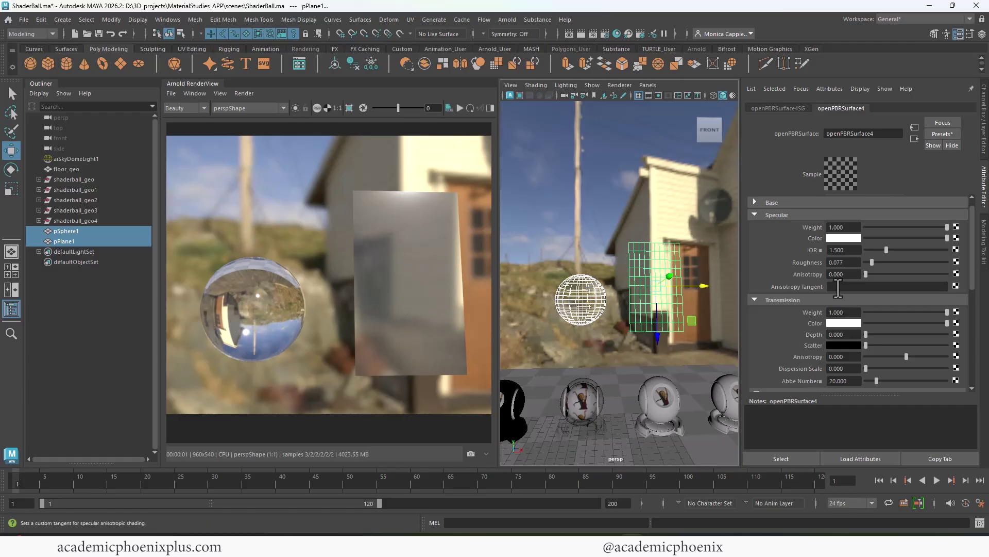
{"action": "left_click", "coordinate": [844, 263]}
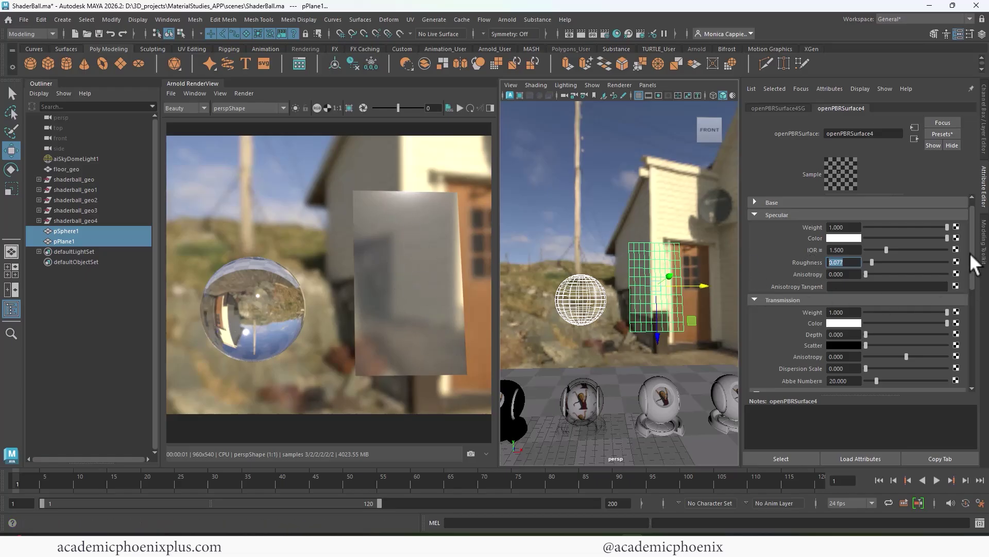
- Enable Thin Walled on openPBRSurface4, re-render the bubble-like sphere, and select only pPlane1
{"action": "left_click_drag", "start_coordinate": [973, 271], "coordinate": [963, 331]}
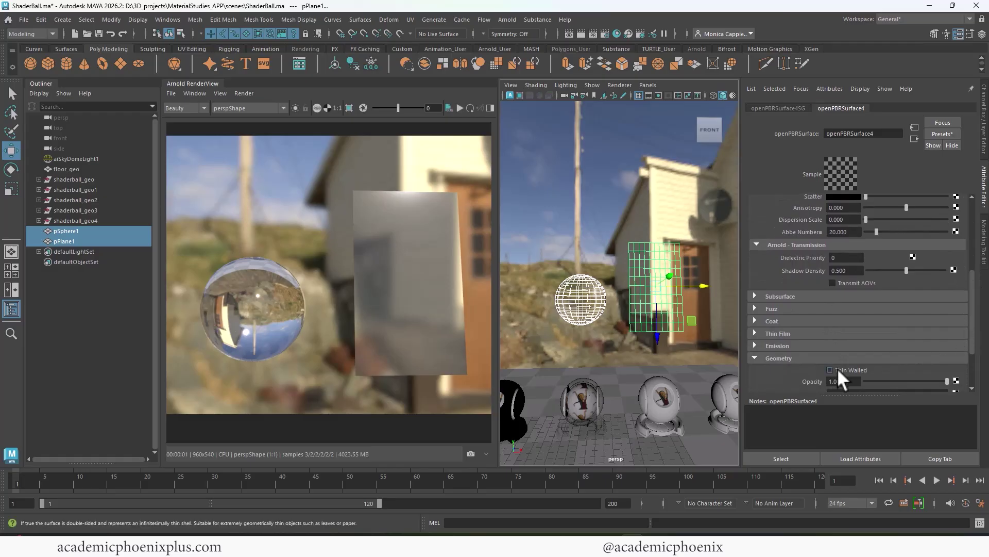
{"action": "left_click", "coordinate": [831, 369]}
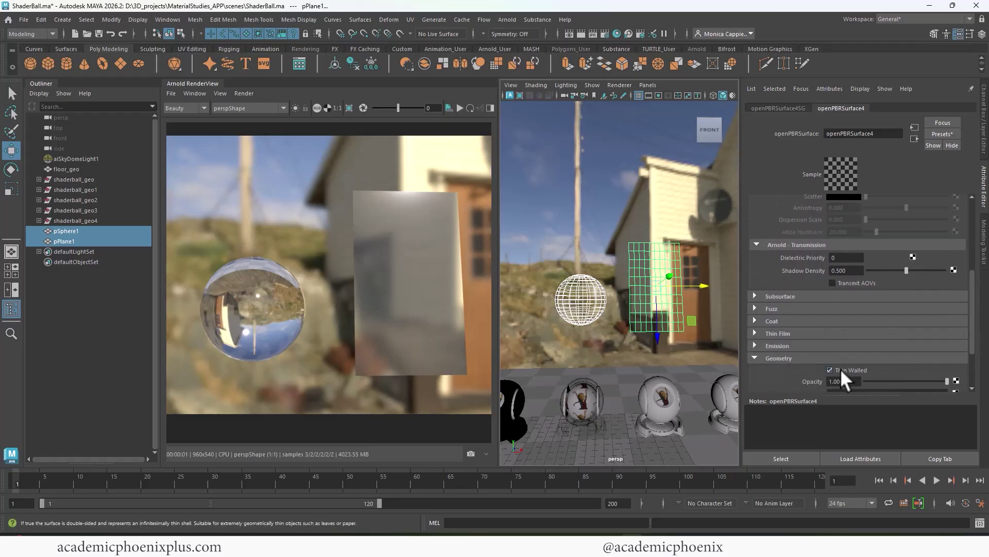
{"action": "left_click", "coordinate": [458, 108]}
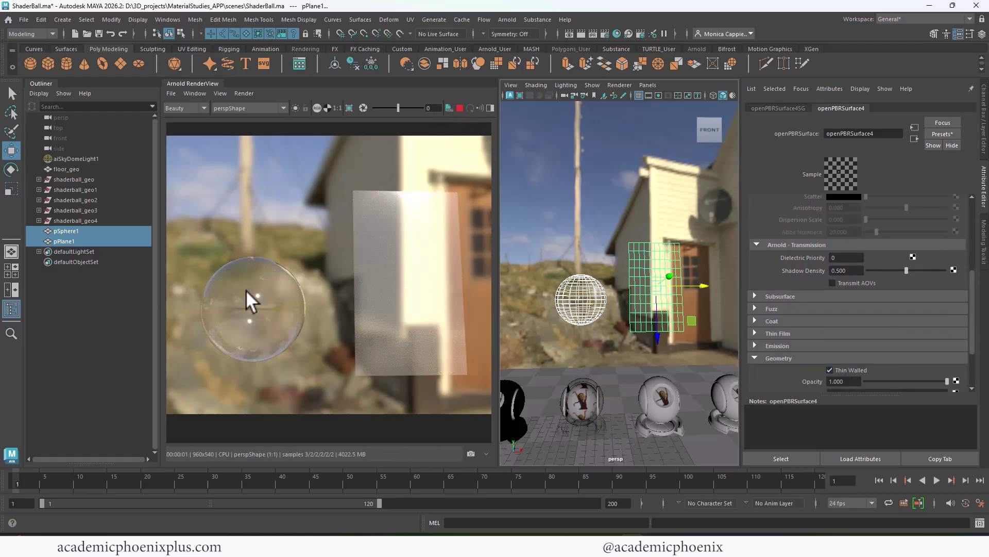
{"action": "left_click", "coordinate": [428, 277]}
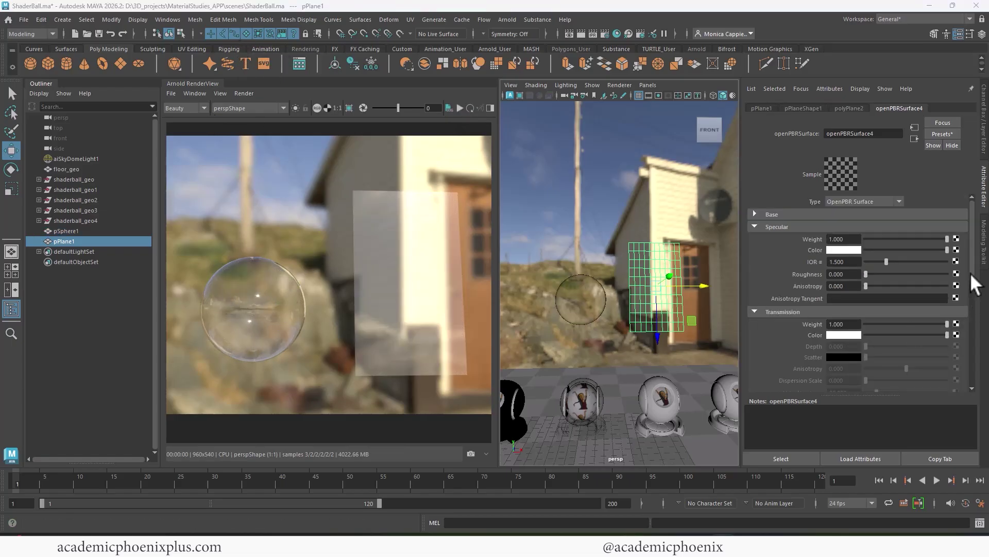
- Turn Thin Walled back off on the glass material and re-render
{"action": "left_click_drag", "start_coordinate": [971, 274], "coordinate": [954, 360]}
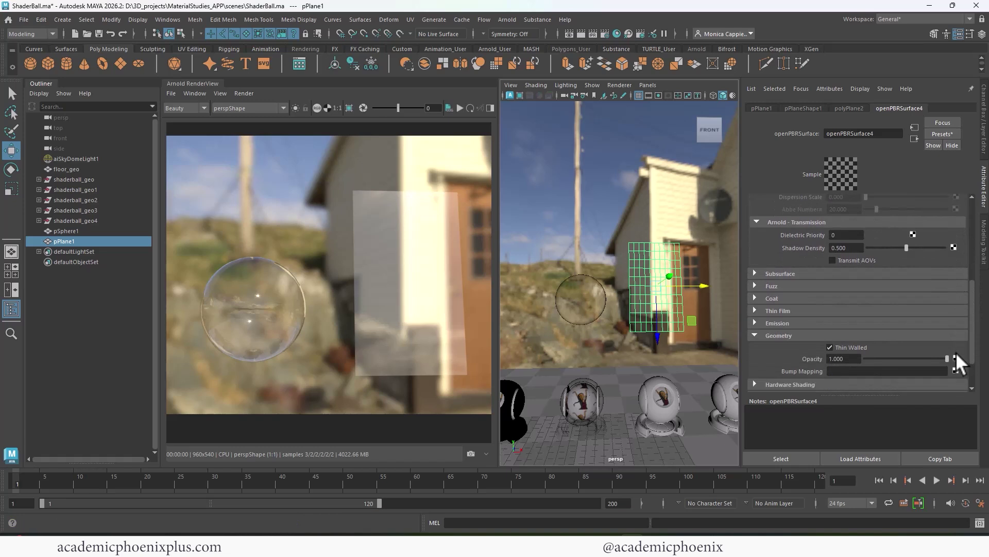
{"action": "left_click", "coordinate": [840, 347]}
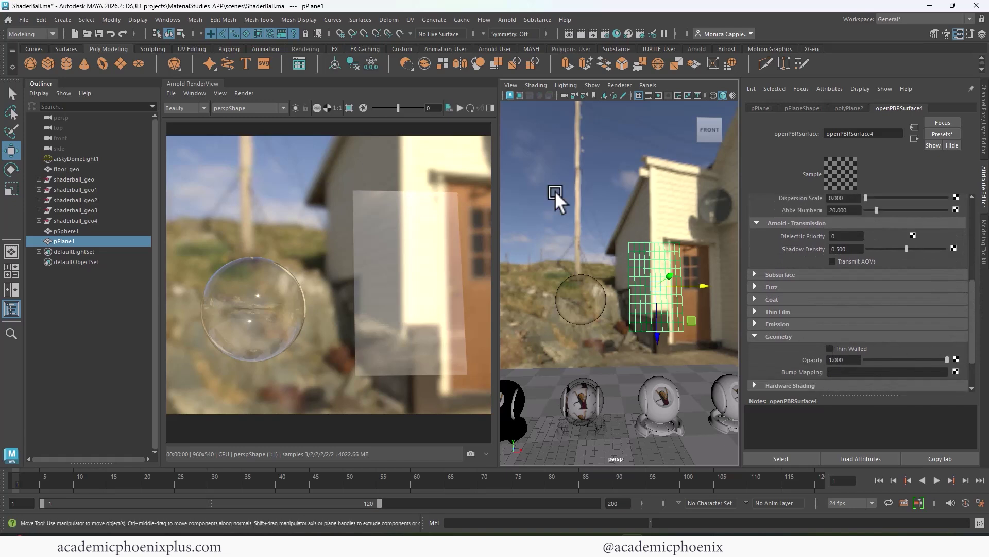
{"action": "left_click", "coordinate": [458, 108]}
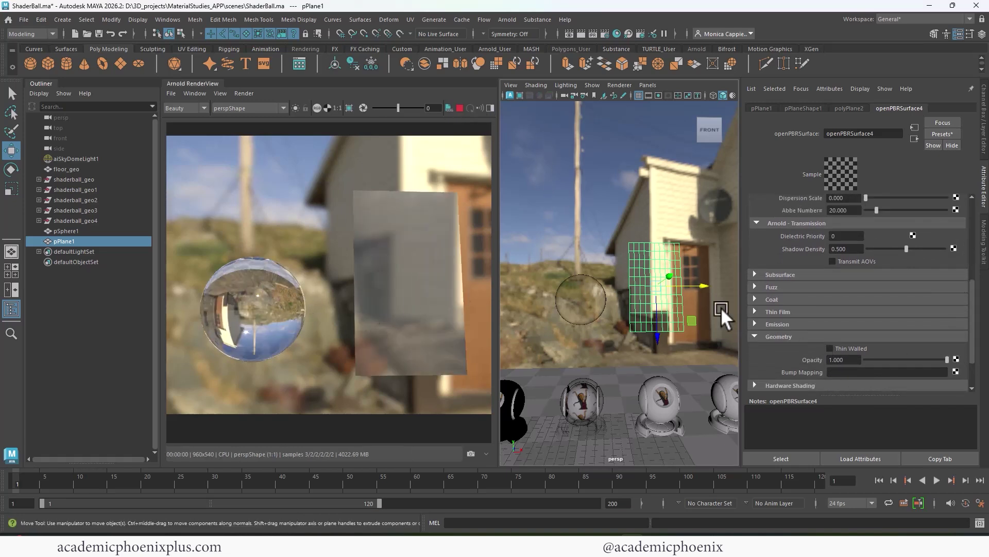
- Lower the glass Specular IOR to about 1.039 with the live render running
{"action": "left_click_drag", "start_coordinate": [968, 320], "coordinate": [981, 253]}
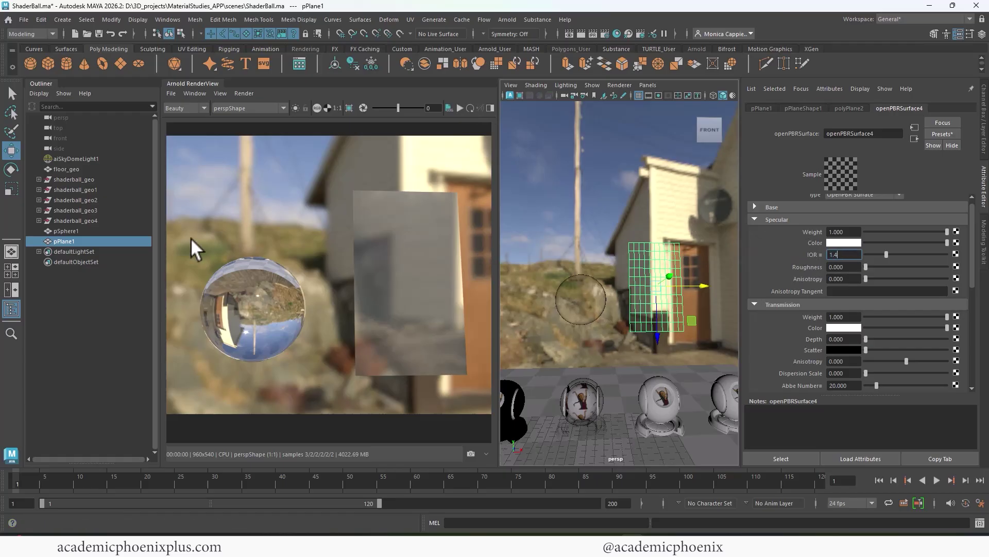
{"action": "left_click", "coordinate": [460, 107]}
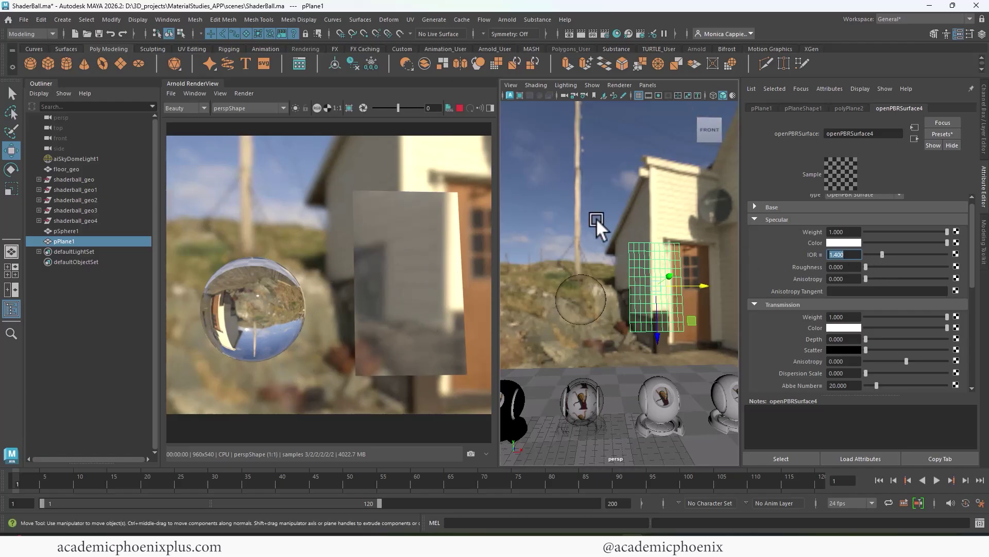
{"action": "mouse_move", "coordinate": [881, 254]}
{"action": "left_mouse_down"}
{"action": "mouse_move", "coordinate": [868, 257]}
{"action": "mouse_move", "coordinate": [914, 258]}
{"action": "mouse_move", "coordinate": [867, 260]}
{"action": "left_mouse_up"}
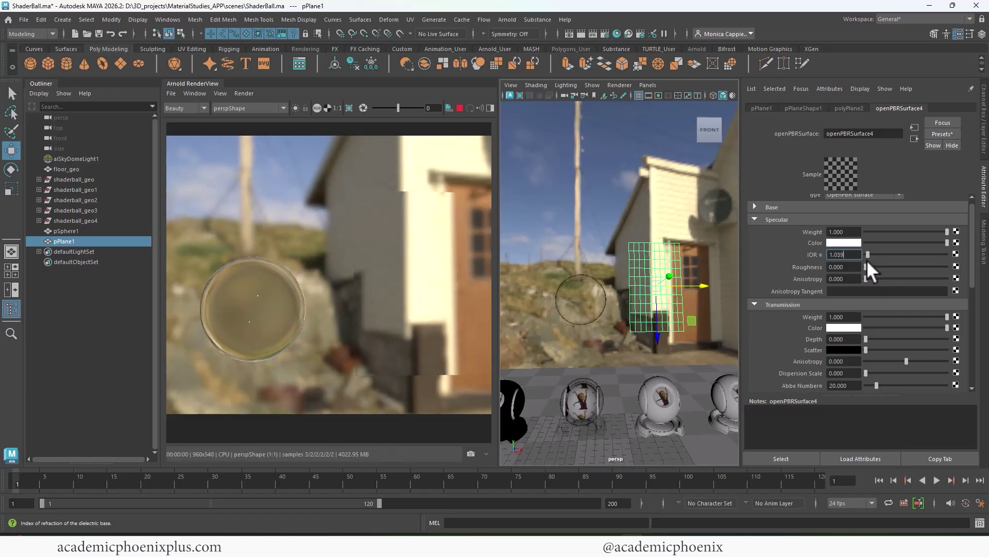
- Try IOR values from 1.000 to 1.400, settling the glass IOR at 1.091
{"action": "left_click_drag", "start_coordinate": [867, 261], "coordinate": [865, 260]}
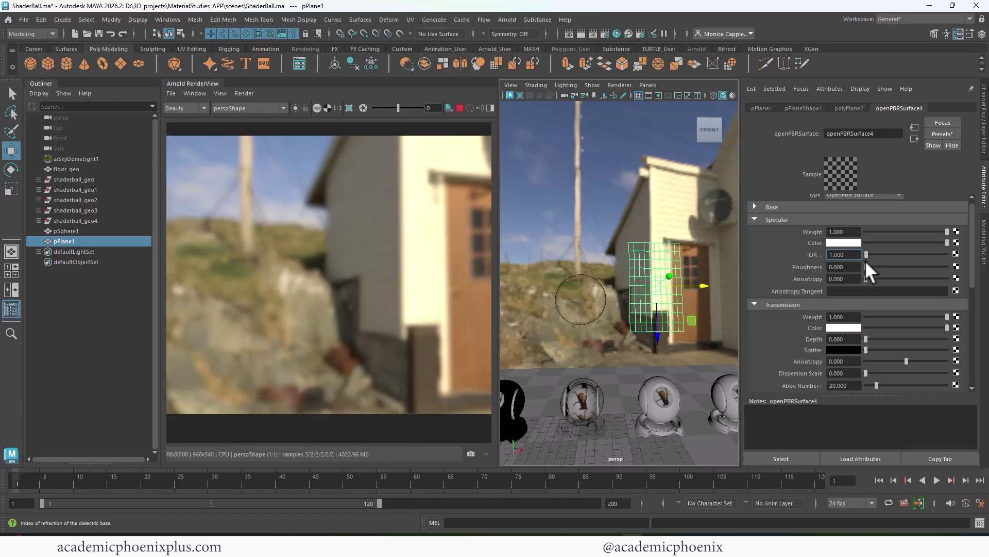
{"action": "mouse_move", "coordinate": [865, 261]}
{"action": "left_mouse_down"}
{"action": "mouse_move", "coordinate": [902, 262]}
{"action": "mouse_move", "coordinate": [884, 261]}
{"action": "left_mouse_up"}
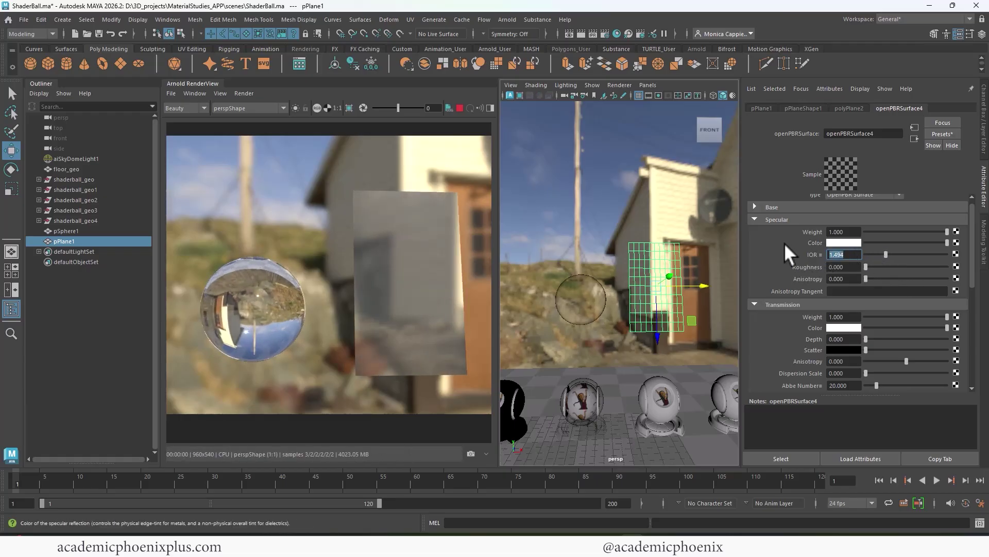
{"action": "type", "text": "1.4"}
{"action": "key", "text": "Return"}
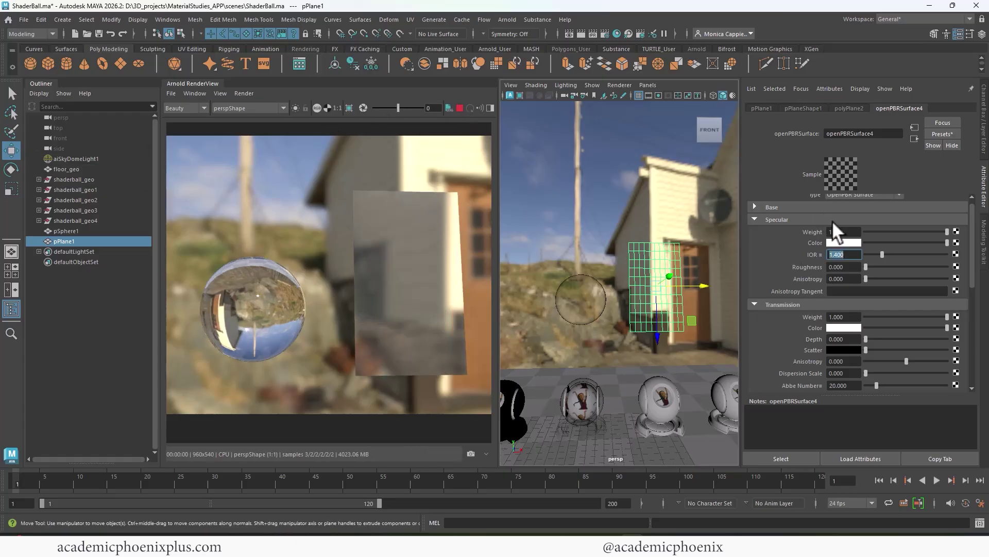
{"action": "left_click_drag", "start_coordinate": [883, 255], "coordinate": [870, 255]}
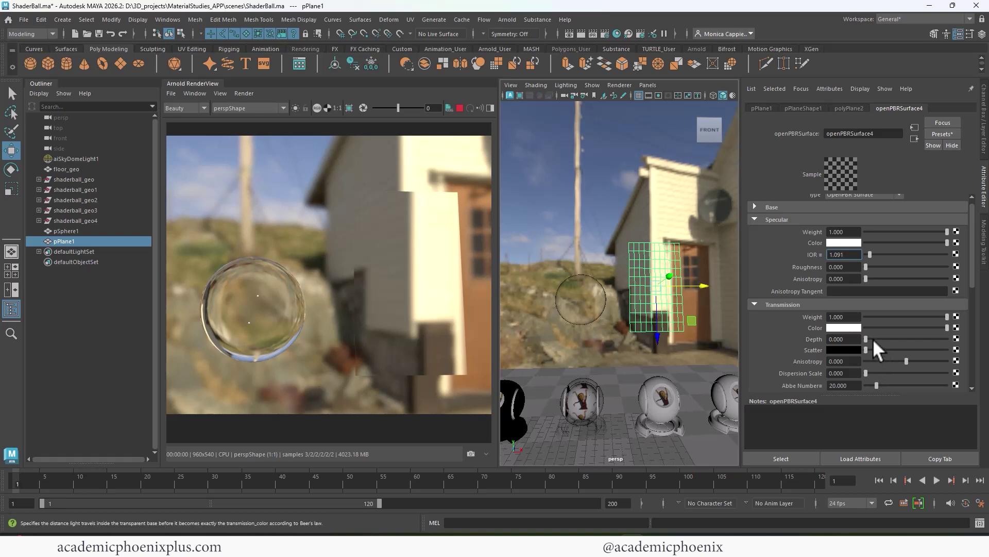
- Raise the glass roughness to 0.237, stop the IPR, and remove pSphere1
{"action": "left_click_drag", "start_coordinate": [866, 266], "coordinate": [885, 267]}
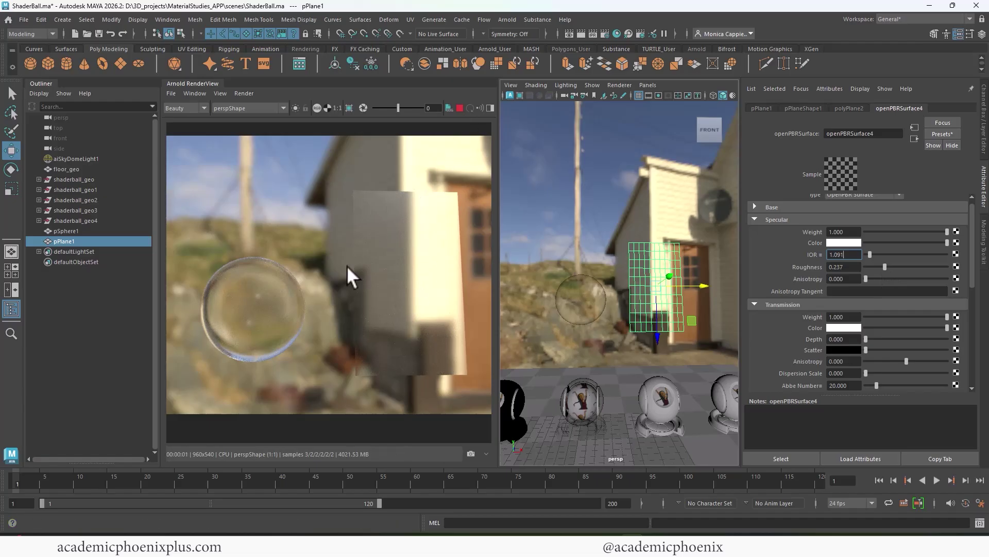
{"action": "left_click", "coordinate": [460, 108]}
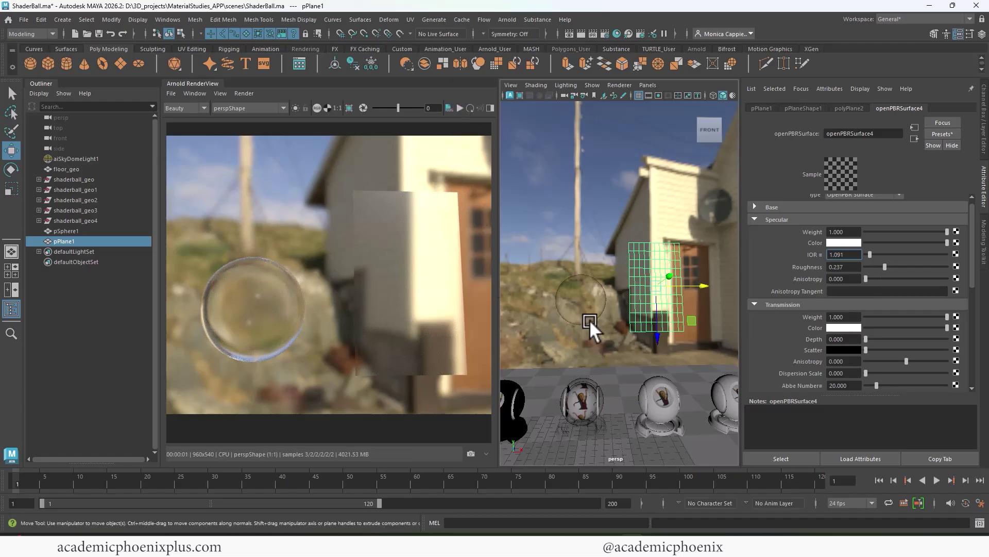
{"action": "left_click", "coordinate": [592, 315]}
{"action": "key", "text": "ctrl+z"}
{"action": "key", "text": "ctrl+z"}
{"action": "key", "text": "ctrl+z"}
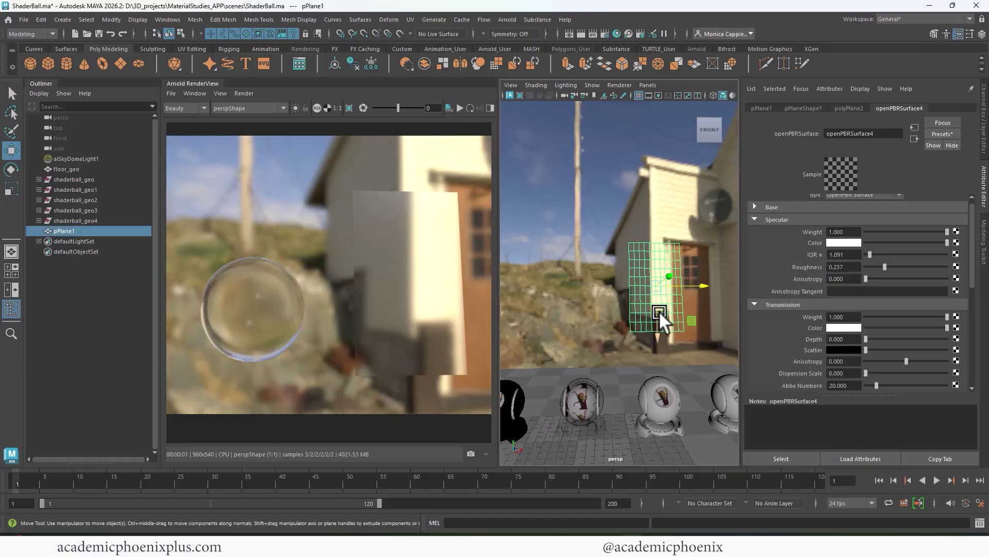
- Select a shader ball, restart the live render, and set its base colour to green
{"action": "left_click", "coordinate": [664, 410]}
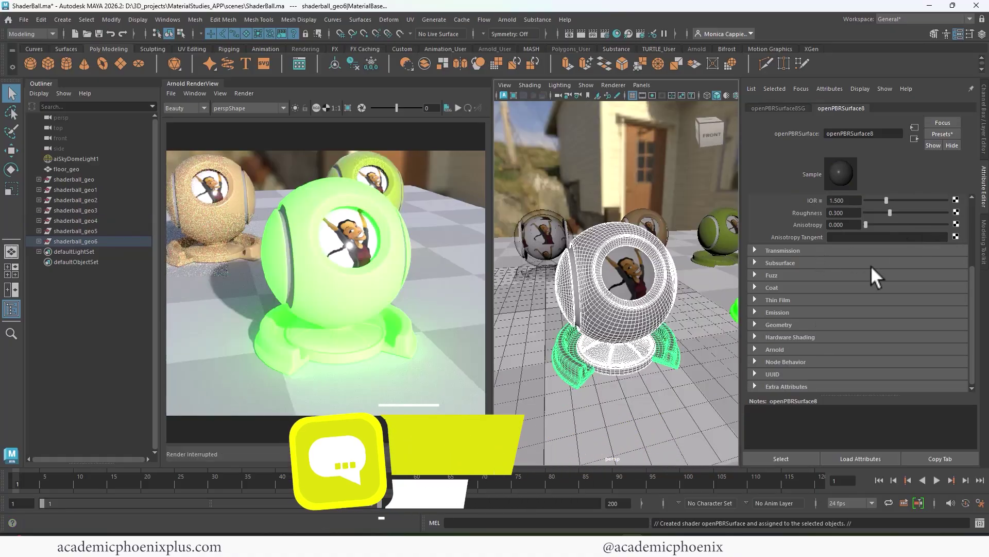
{"action": "scroll", "coordinate": [959, 217], "scroll_direction": "down", "scroll_amount": 5}
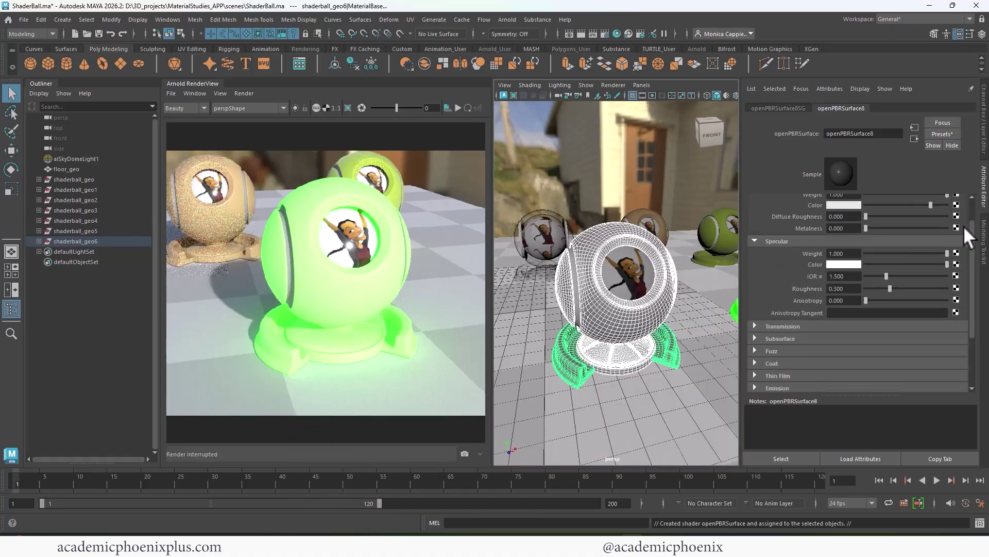
{"action": "scroll", "coordinate": [964, 242], "scroll_direction": "down", "scroll_amount": 3}
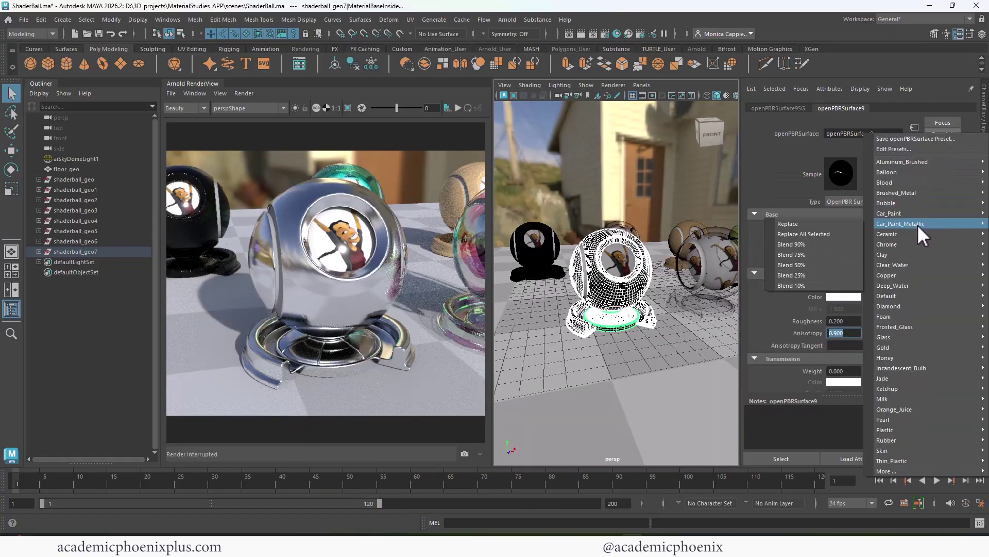
{"action": "left_click", "coordinate": [742, 261]}
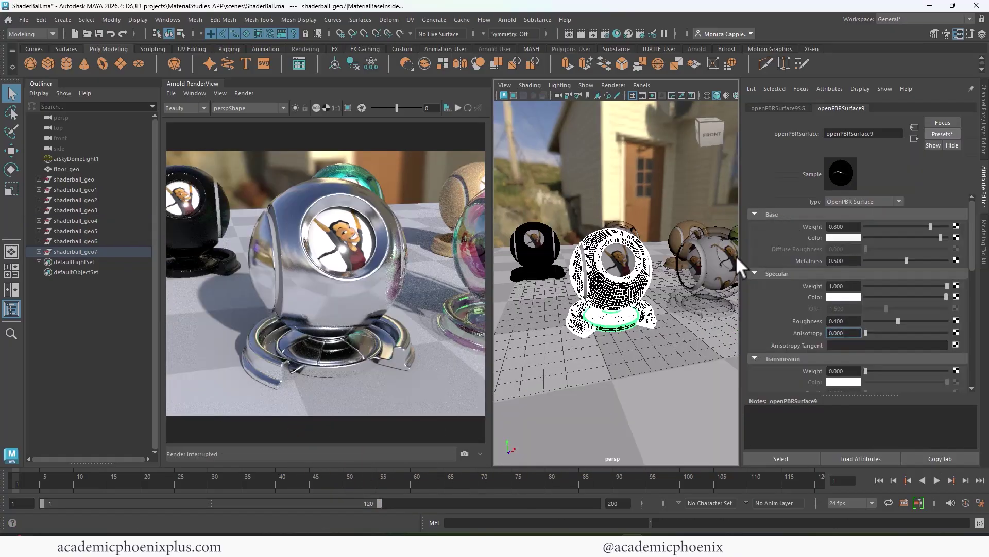
{"action": "left_click", "coordinate": [459, 108]}
{"action": "left_click", "coordinate": [844, 237]}
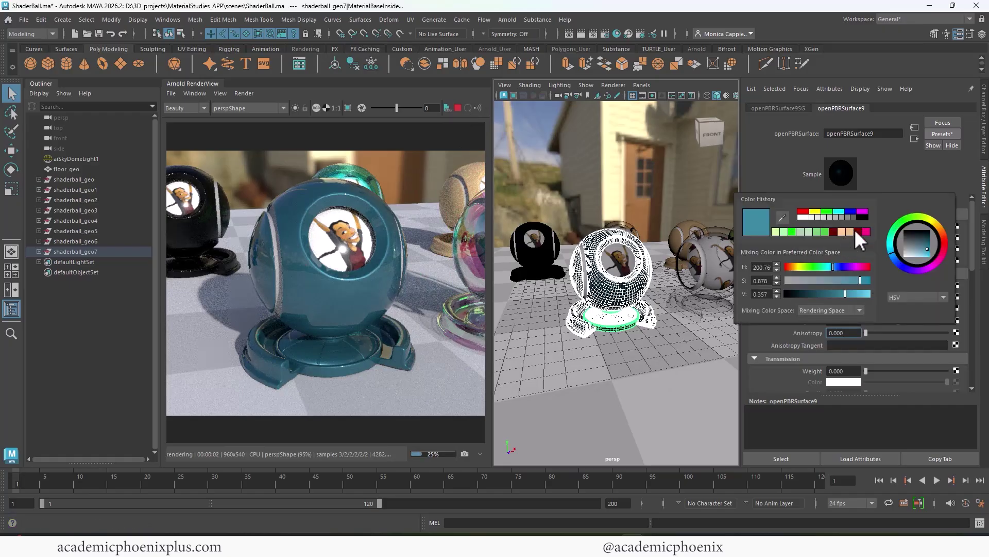
{"action": "left_click", "coordinate": [828, 212]}
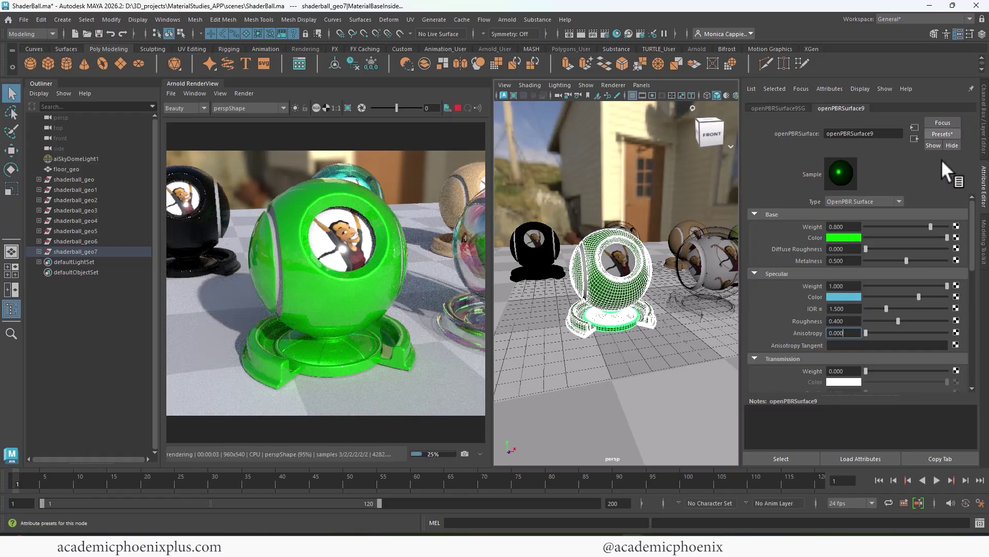
- Try material presets on it: a glass preset, a green transmissive one, then Gold
{"action": "left_click", "coordinate": [942, 134]}
{"action": "mouse_move", "coordinate": [928, 295]}
{"action": "left_click", "coordinate": [830, 369]}
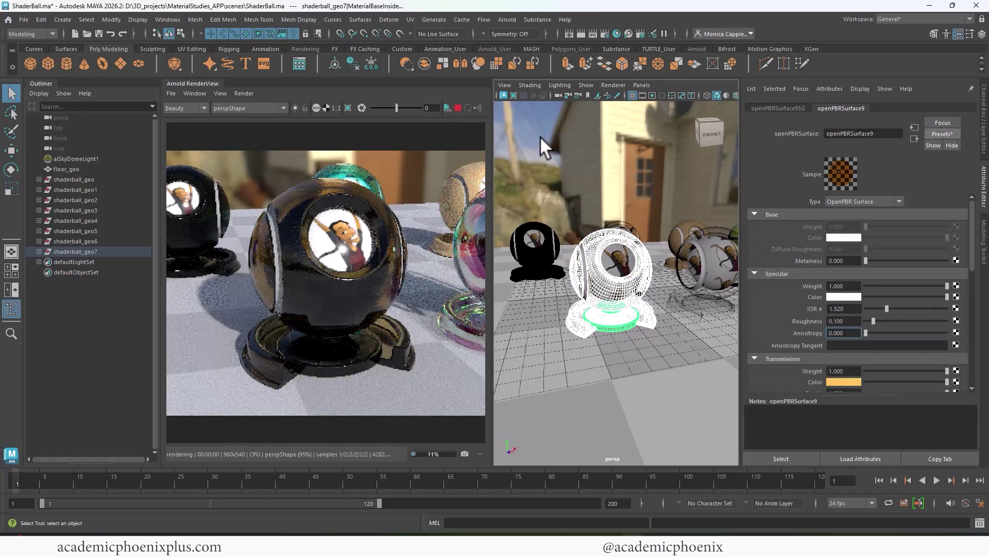
{"action": "left_click", "coordinate": [942, 135]}
{"action": "mouse_move", "coordinate": [928, 391]}
{"action": "left_click", "coordinate": [815, 383]}
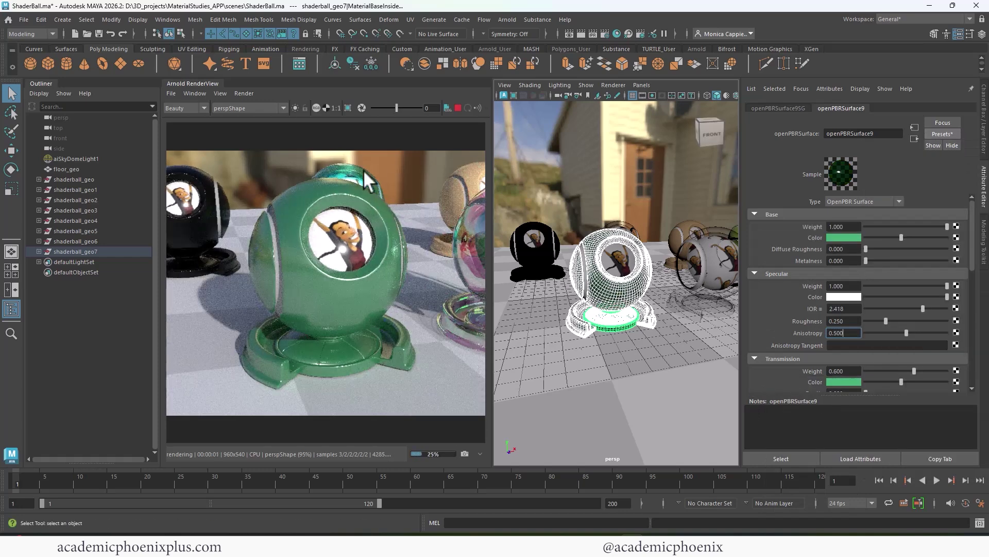
{"action": "left_click", "coordinate": [943, 133]}
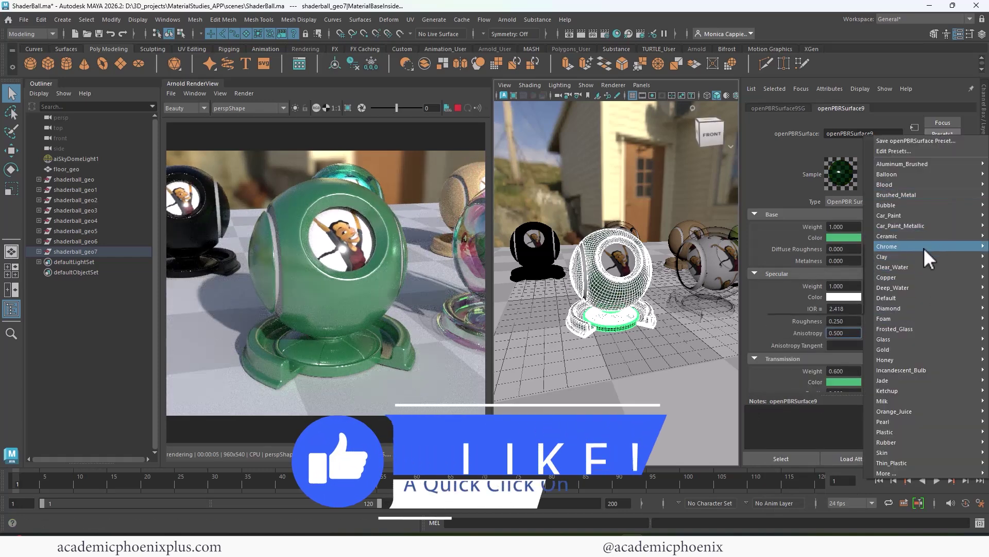
{"action": "mouse_move", "coordinate": [907, 350]}
{"action": "left_click", "coordinate": [820, 350]}
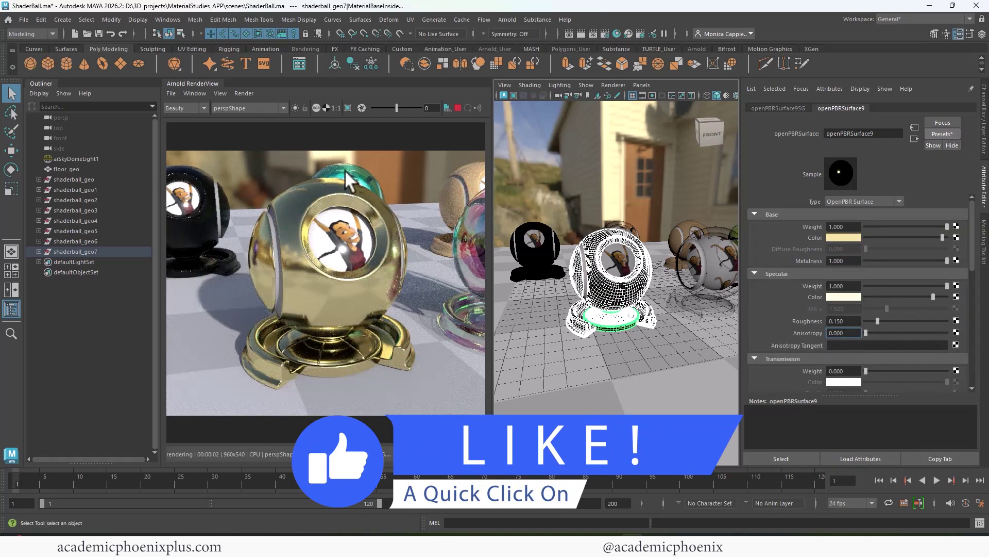
- Pull the camera back and tune Thin Film Thickness for an iridescent glass ball
{"action": "right_click_drag", "start_coordinate": [345, 169], "coordinate": [520, 222], "text": "alt"}
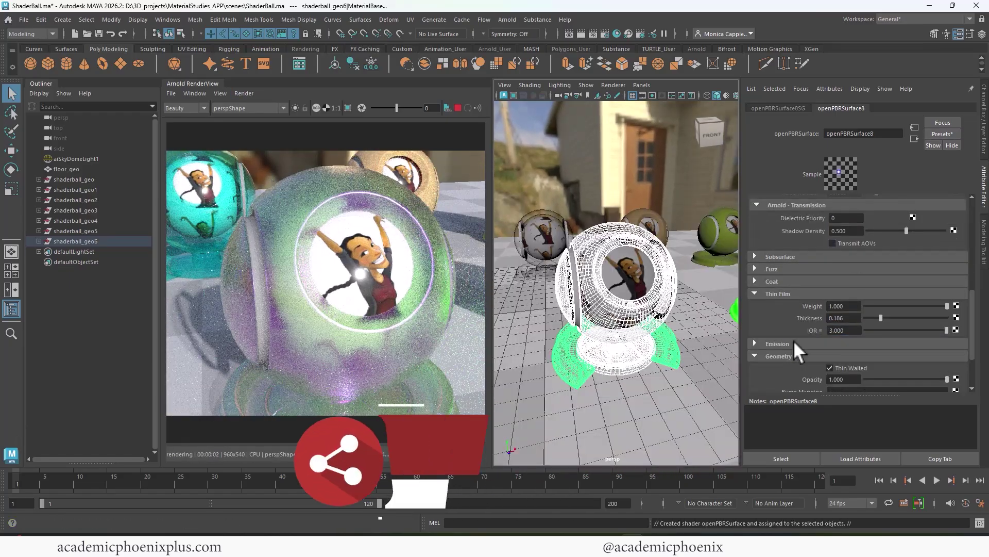
{"action": "scroll", "coordinate": [845, 309], "scroll_direction": "up", "scroll_amount": 10}
{"action": "left_click_drag", "start_coordinate": [892, 261], "coordinate": [867, 267]}
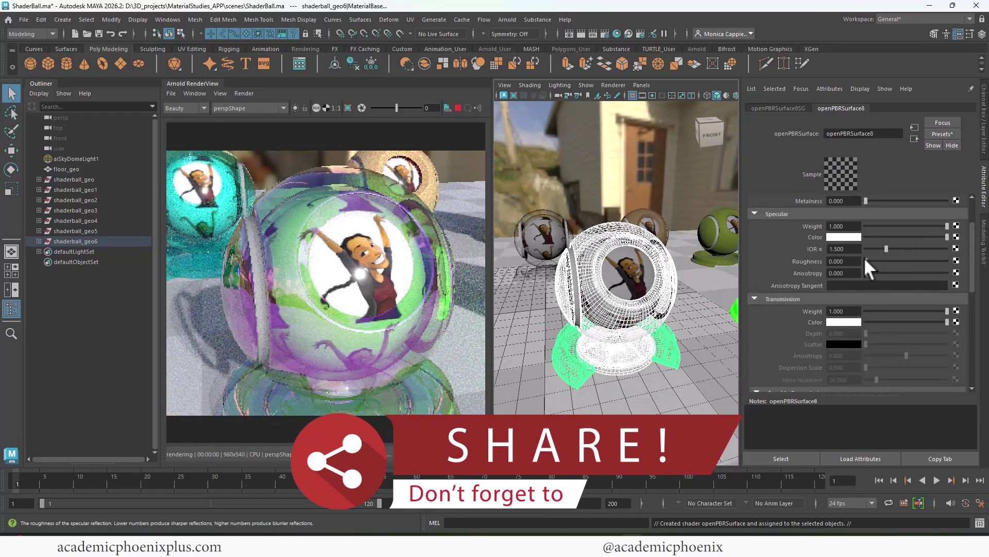
{"action": "left_click_drag", "start_coordinate": [973, 271], "coordinate": [967, 354]}
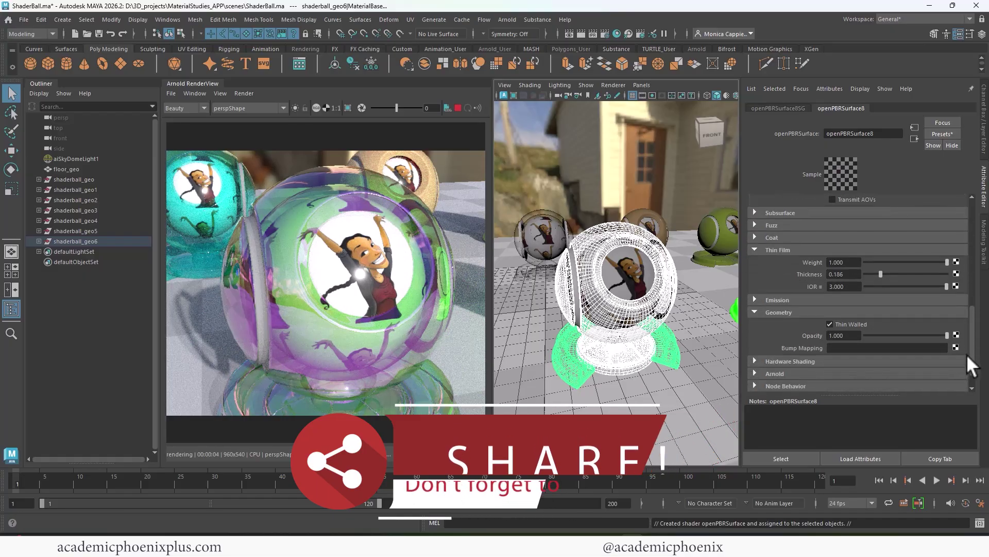
{"action": "left_click_drag", "start_coordinate": [881, 273], "coordinate": [890, 274]}
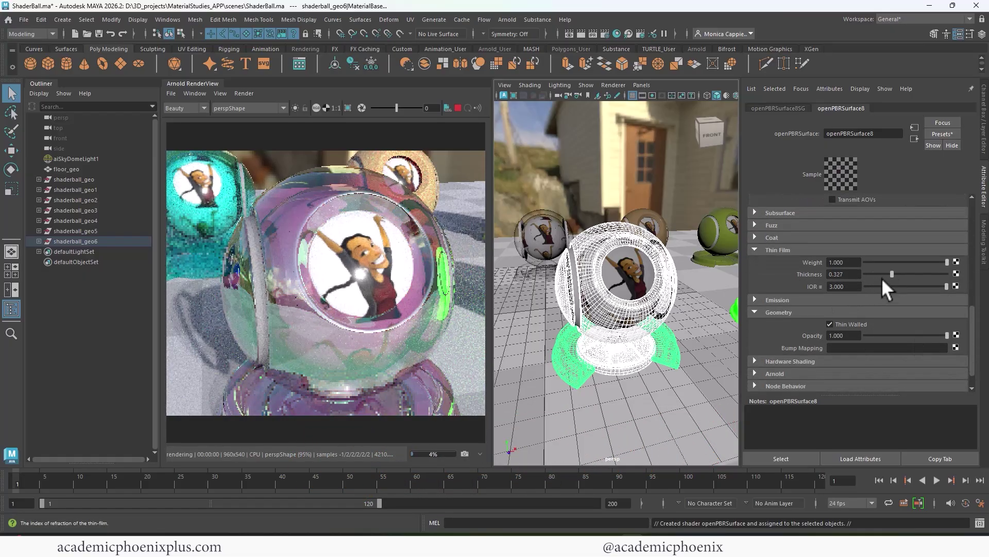
- Duplicate the iridescent shader ball into shaderball_geo7, move it along X, and select its body
{"action": "left_click", "coordinate": [457, 108]}
{"action": "key", "text": "ctrl+d"}
{"action": "key", "text": "w"}
{"action": "left_click_drag", "start_coordinate": [634, 250], "coordinate": [623, 228]}
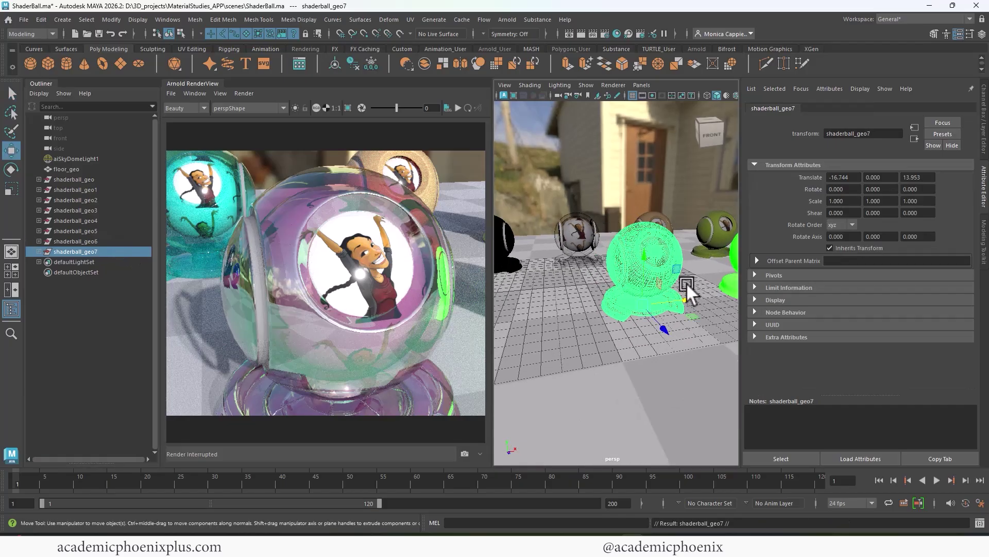
{"action": "left_click_drag", "start_coordinate": [686, 283], "coordinate": [621, 289]}
{"action": "key", "text": "q"}
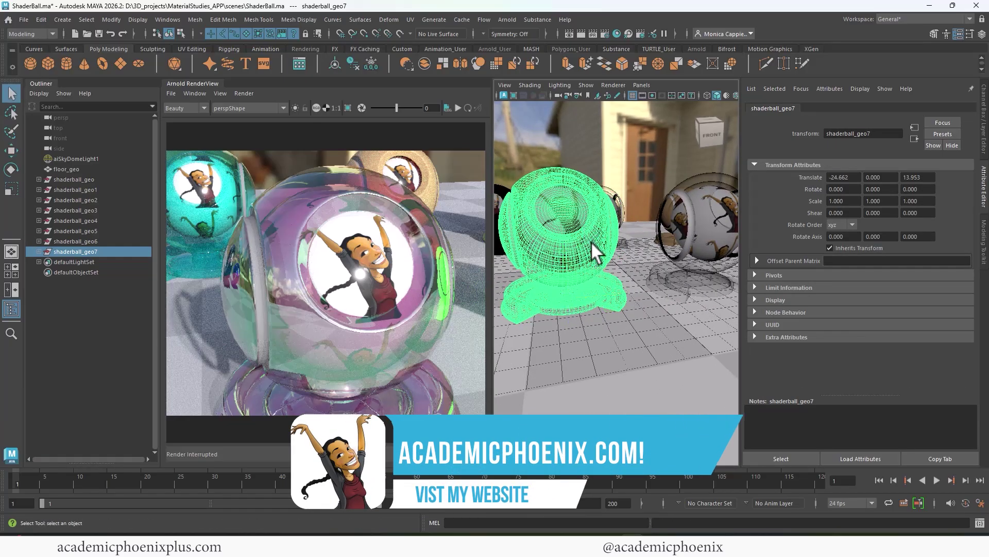
{"action": "left_click", "coordinate": [578, 291]}
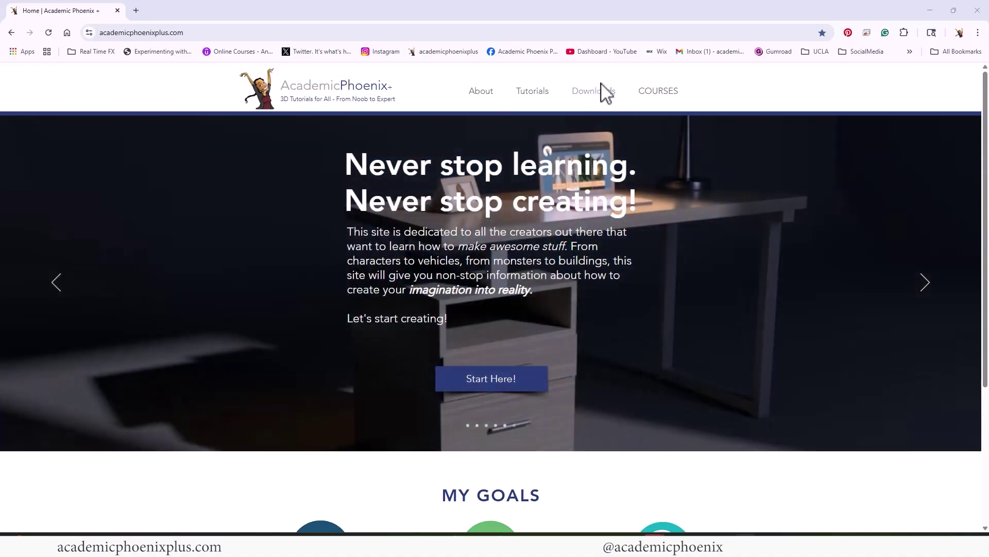
{"action": "left_click", "coordinate": [593, 91]}
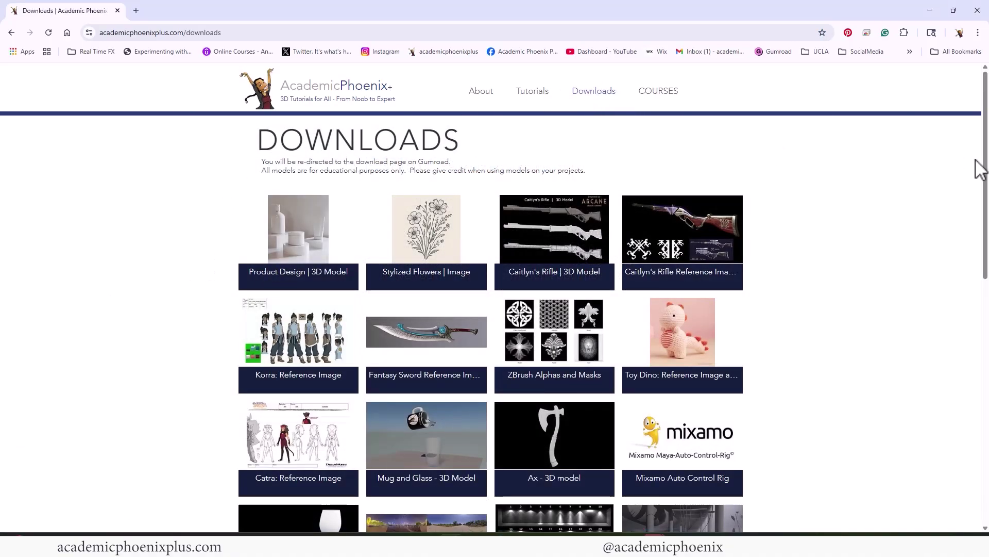
{"action": "left_click_drag", "start_coordinate": [979, 168], "coordinate": [976, 137]}
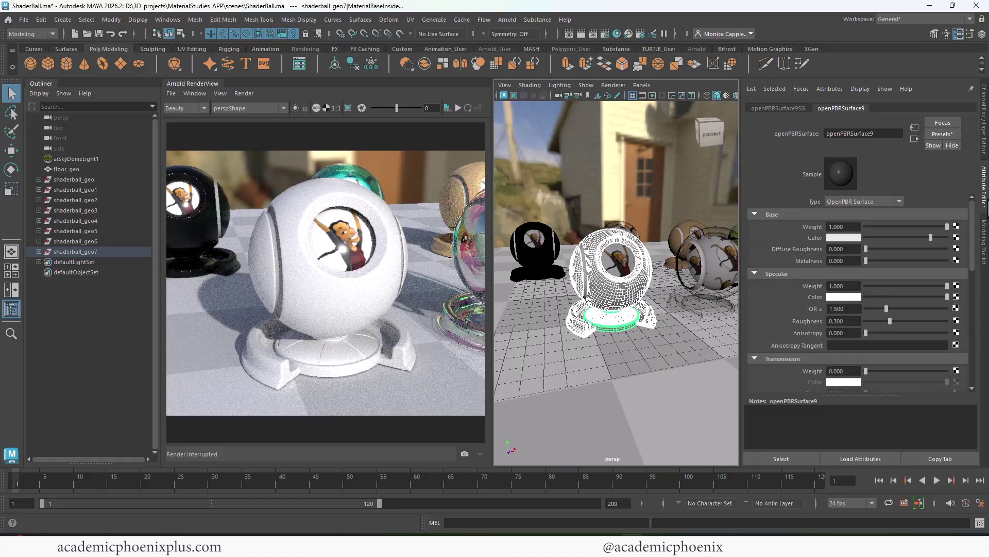
- Replace openPBRSurface9 with the Aluminum_Brushed preset so shaderball_geo7 renders as silver metal
{"action": "left_click_drag", "start_coordinate": [972, 232], "coordinate": [983, 315]}
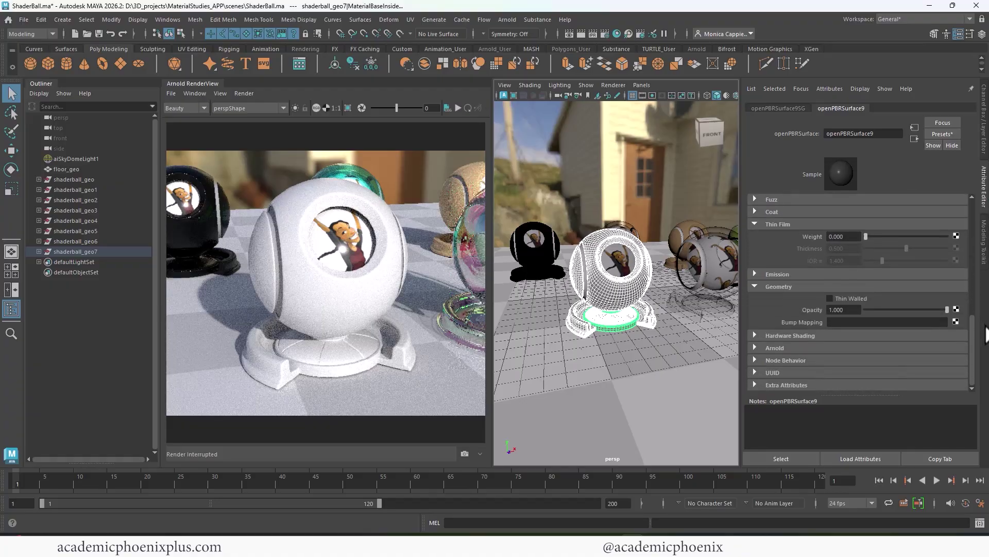
{"action": "left_click", "coordinate": [950, 133]}
{"action": "mouse_move", "coordinate": [936, 162]}
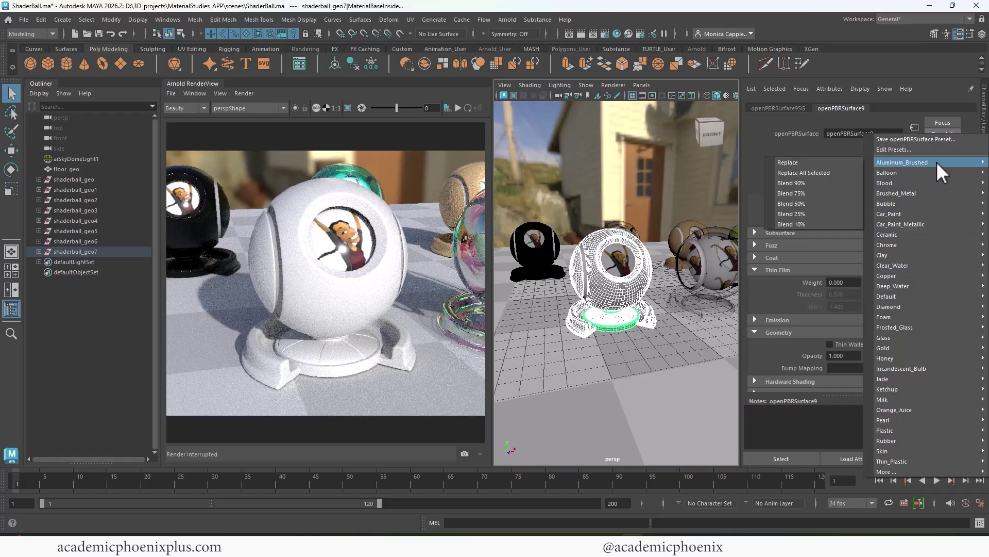
{"action": "left_click", "coordinate": [840, 162]}
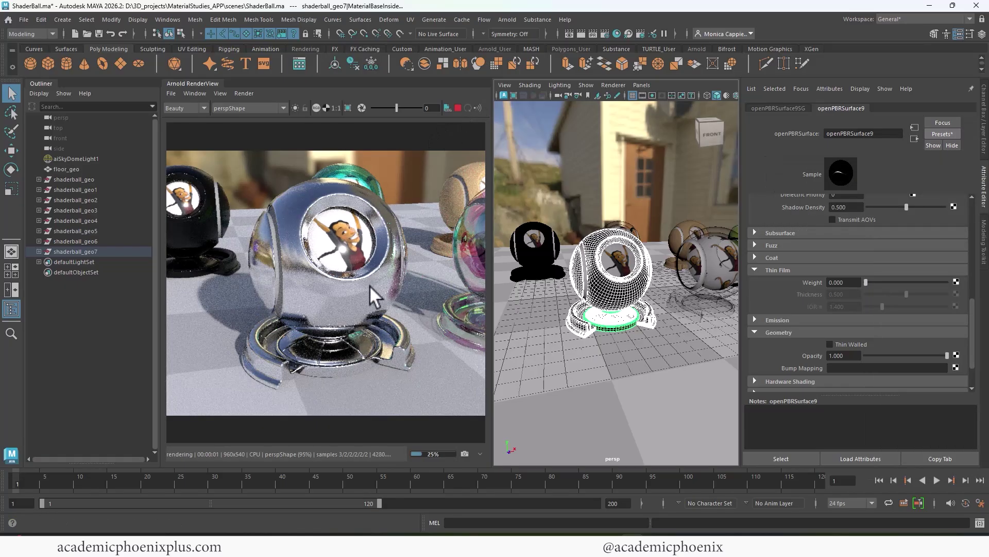